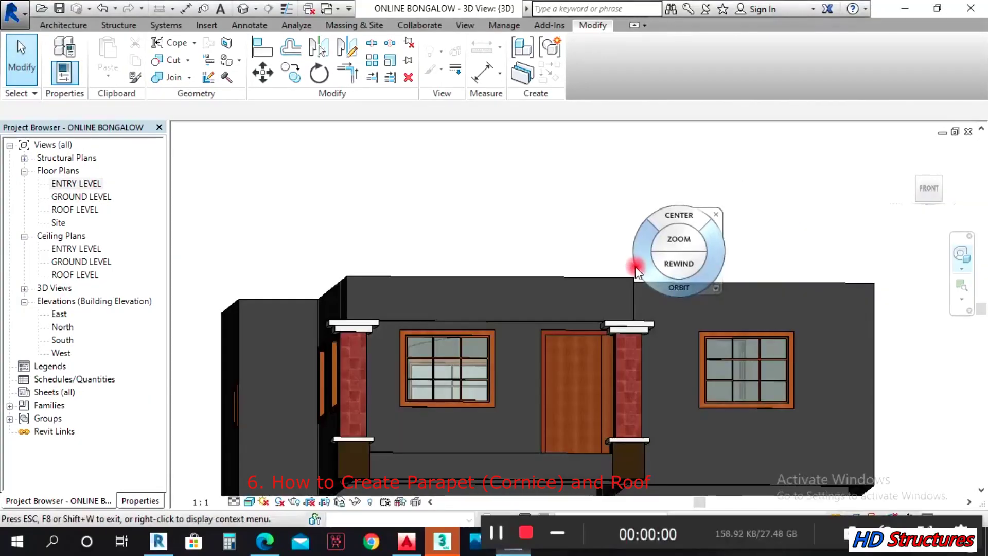
- Examine the bungalow's front, side and wall tops in the 3D view
{"action": "left_click", "coordinate": [559, 532]}
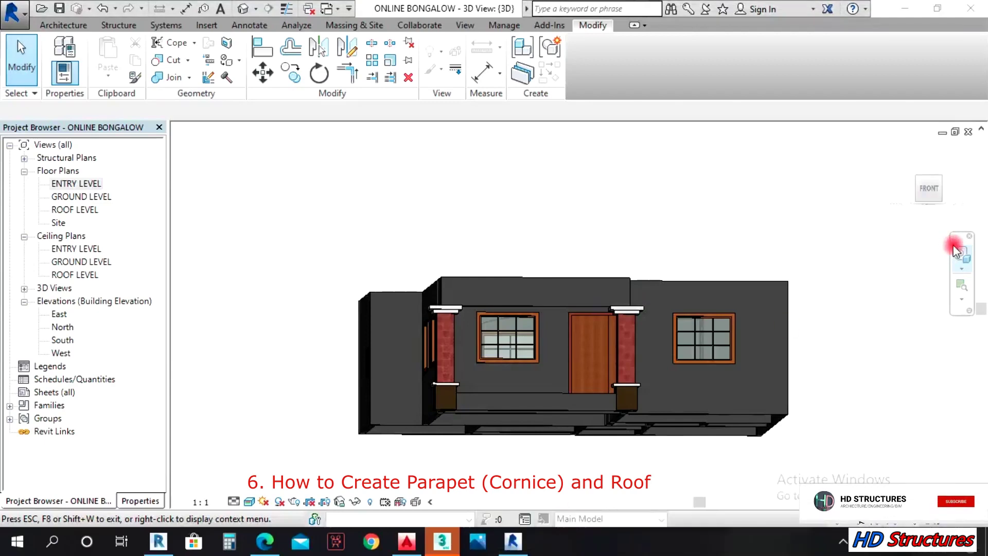
{"action": "left_click", "coordinate": [959, 255]}
{"action": "left_click_drag", "start_coordinate": [747, 398], "coordinate": [726, 360]}
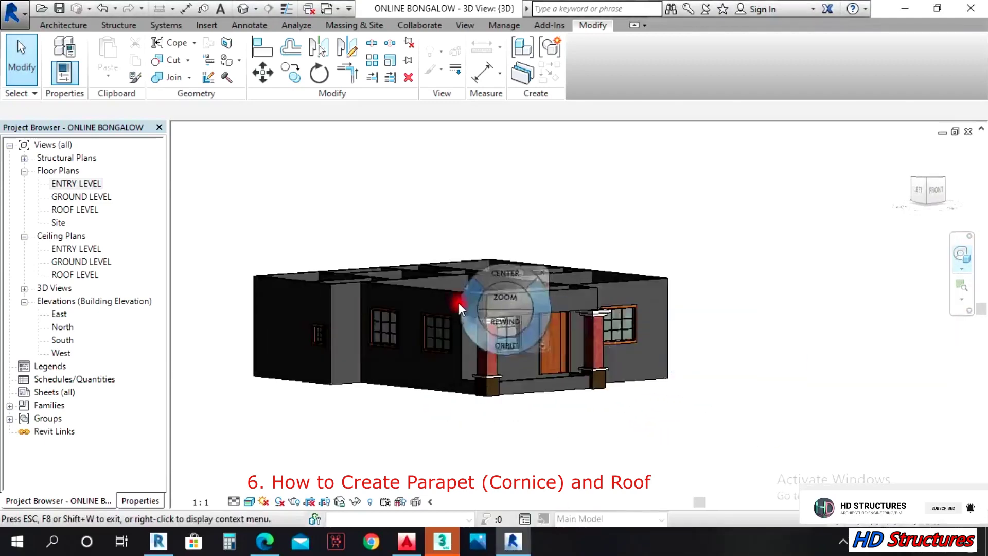
{"action": "scroll", "coordinate": [474, 305], "scroll_direction": "up", "scroll_amount": 2}
{"action": "scroll", "coordinate": [772, 303], "scroll_direction": "down", "scroll_amount": 2}
{"action": "left_click_drag", "start_coordinate": [611, 353], "coordinate": [540, 341]}
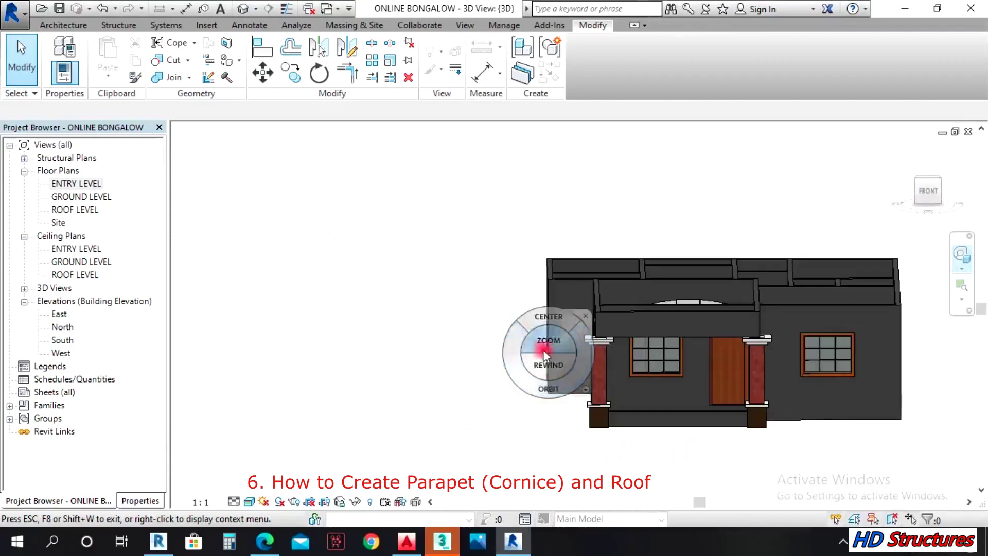
- Open the ROOF LEVEL floor plan
{"action": "double_click", "coordinate": [76, 209]}
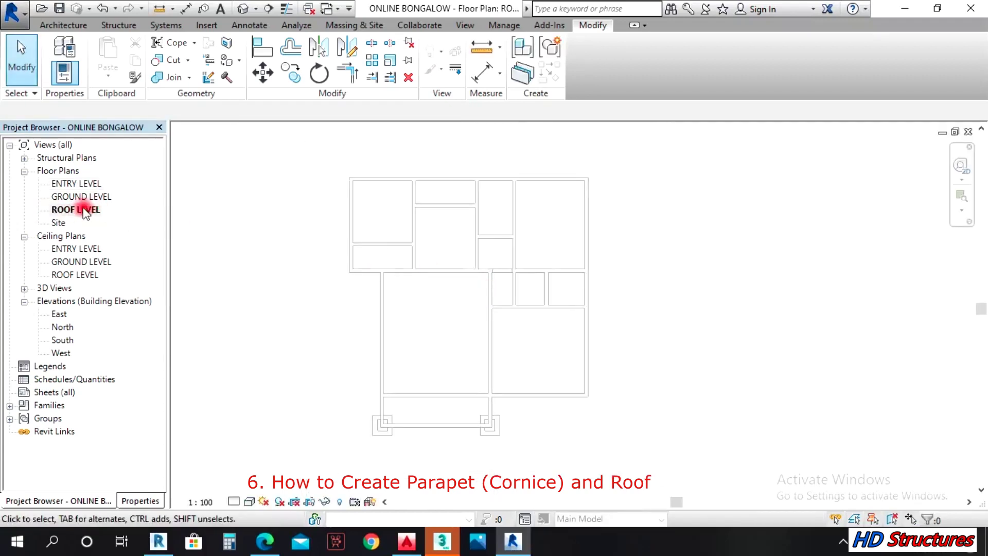
{"action": "left_click", "coordinate": [85, 208]}
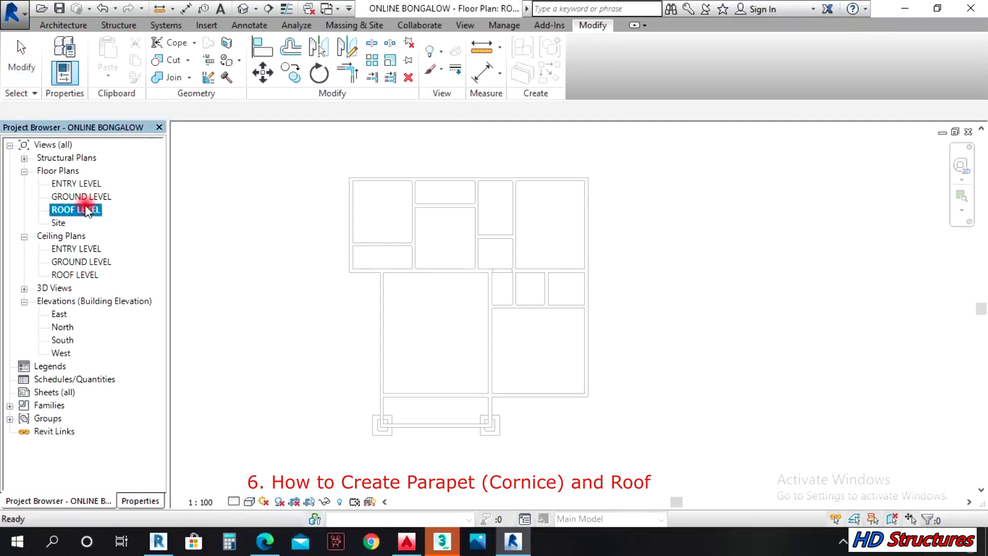
{"action": "right_click", "coordinate": [85, 208]}
{"action": "left_click", "coordinate": [127, 219]}
{"action": "scroll", "coordinate": [394, 213], "scroll_direction": "down", "scroll_amount": 3}
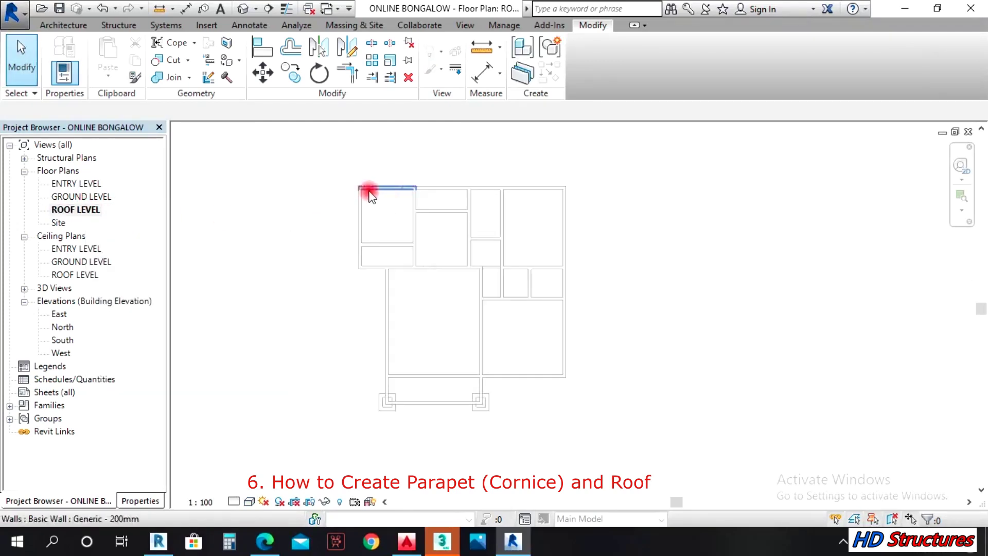
- Create an in-place model component in the Casework category, accepting the name Casework 5
{"action": "left_click", "coordinate": [49, 26]}
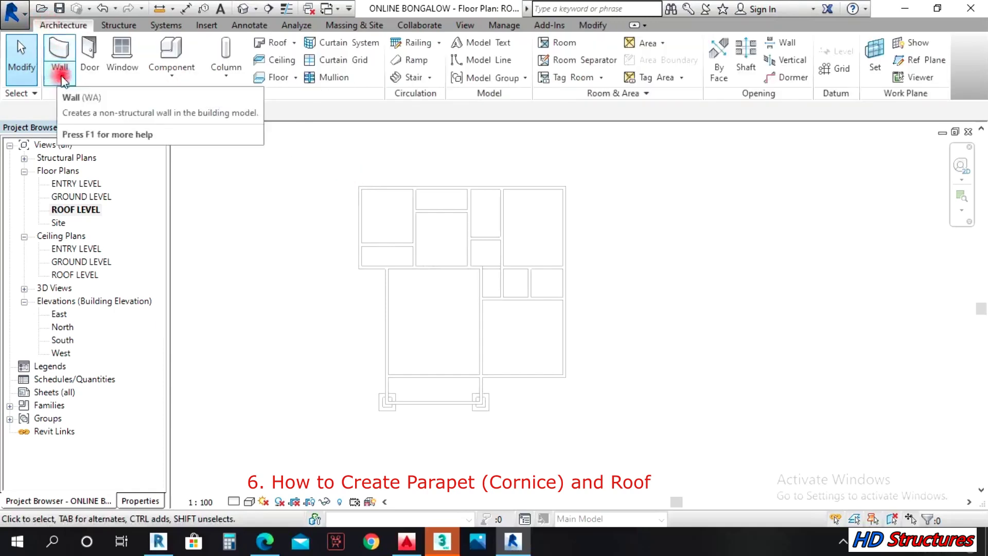
{"action": "left_click", "coordinate": [177, 80]}
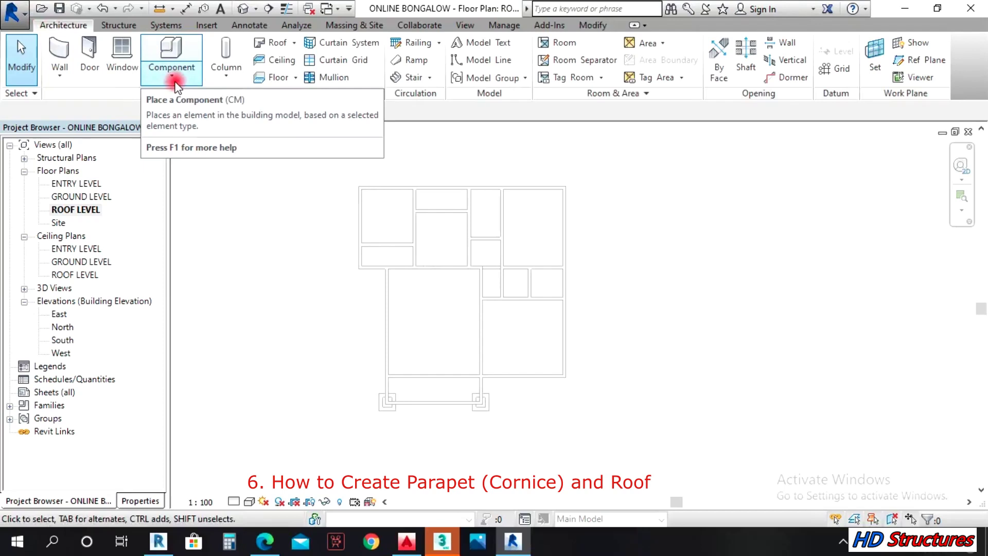
{"action": "left_click", "coordinate": [172, 78]}
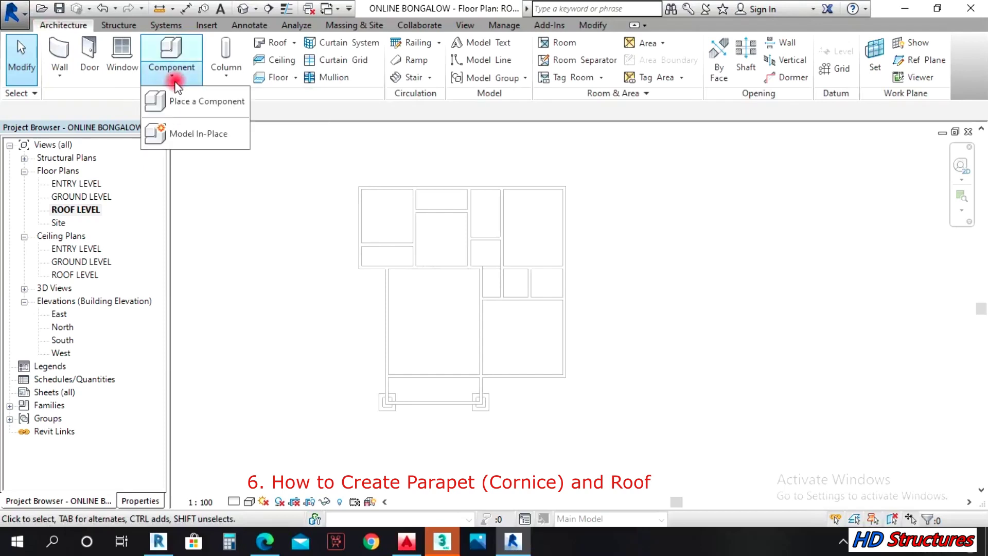
{"action": "left_click", "coordinate": [199, 134]}
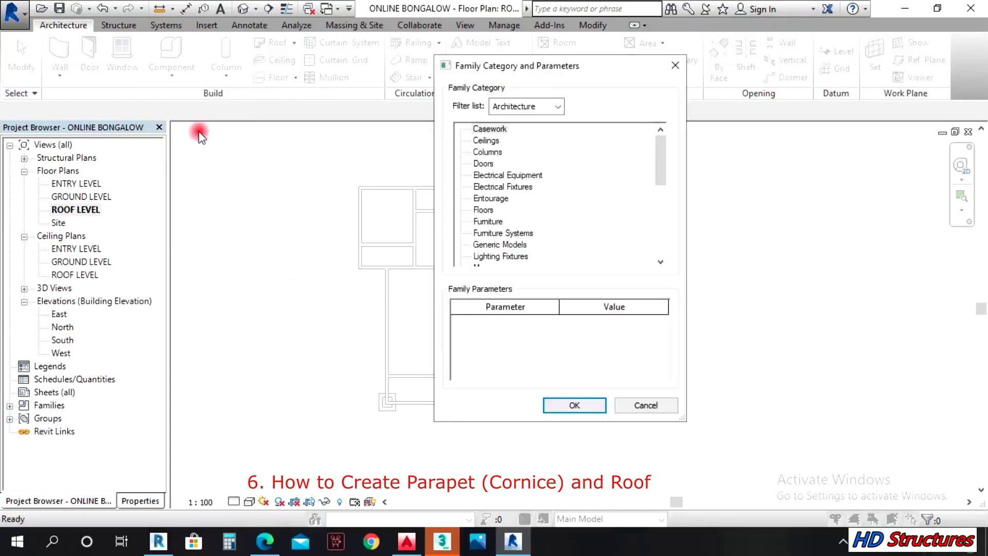
{"action": "left_click", "coordinate": [571, 405]}
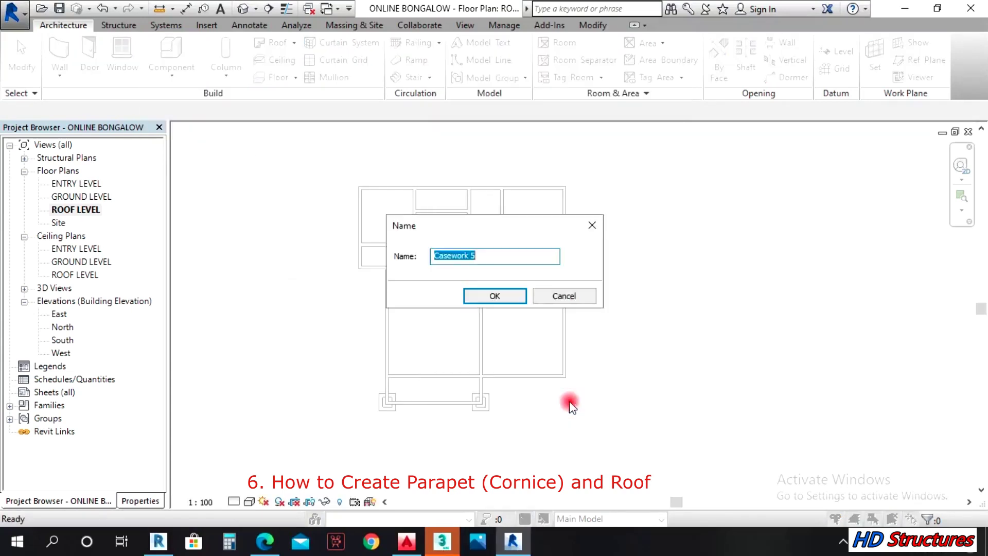
{"action": "left_click", "coordinate": [511, 298]}
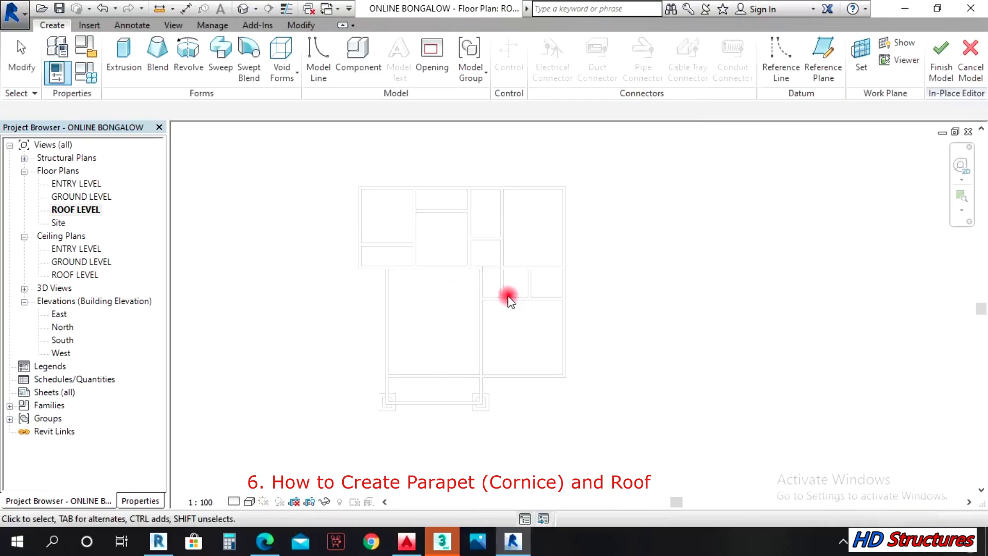
- Start a solid sweep and sketch its path along the porch's front and side edges and the adjoining front wall's outer face
{"action": "left_click", "coordinate": [249, 68]}
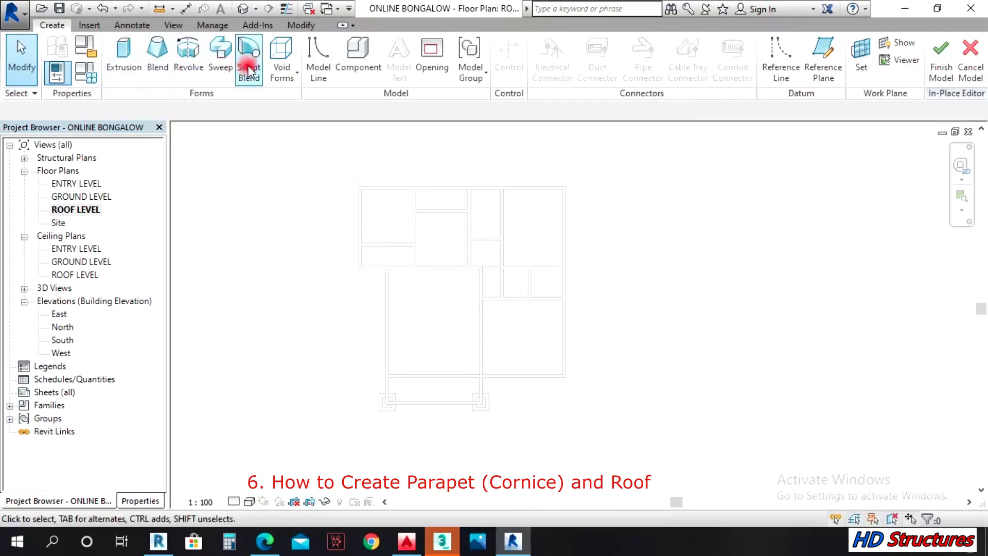
{"action": "left_click", "coordinate": [220, 68]}
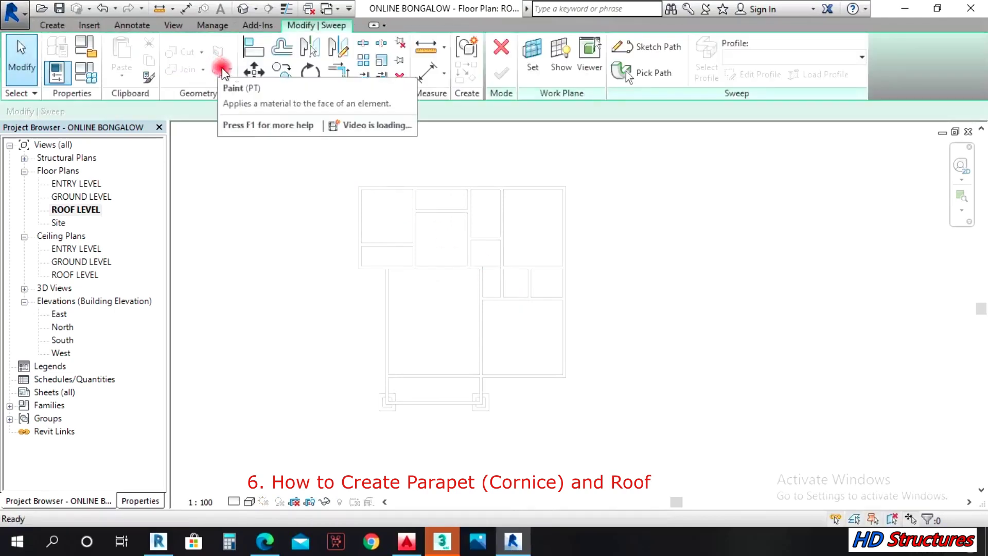
{"action": "left_click", "coordinate": [659, 48]}
{"action": "scroll", "coordinate": [453, 435], "scroll_direction": "up", "scroll_amount": 3}
{"action": "scroll", "coordinate": [360, 392], "scroll_direction": "up", "scroll_amount": 2}
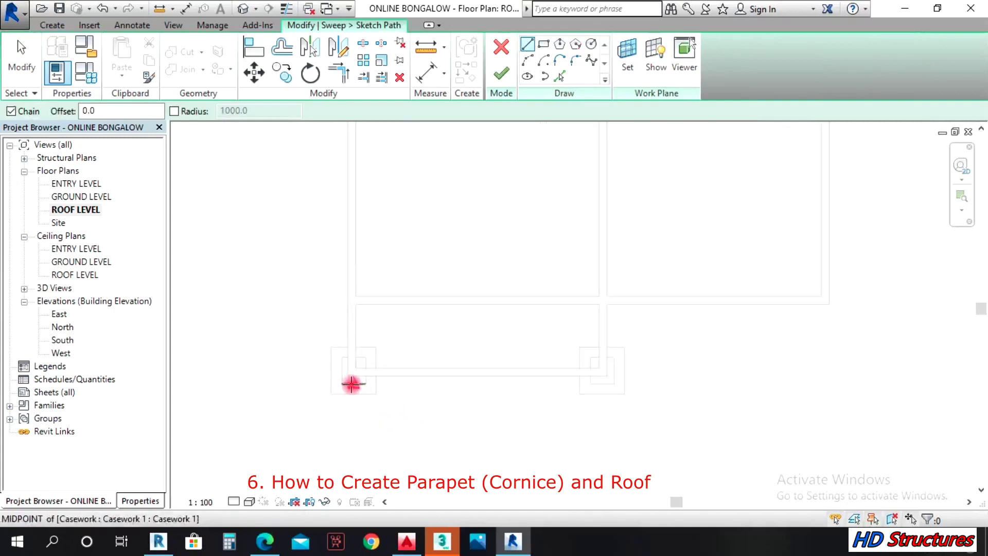
{"action": "scroll", "coordinate": [349, 378], "scroll_direction": "up", "scroll_amount": 1}
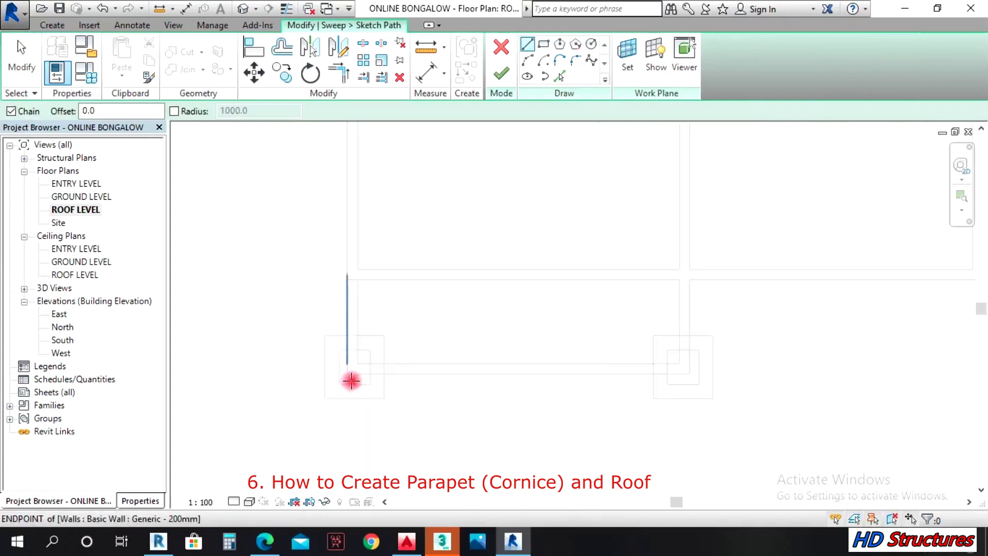
{"action": "left_click", "coordinate": [348, 374]}
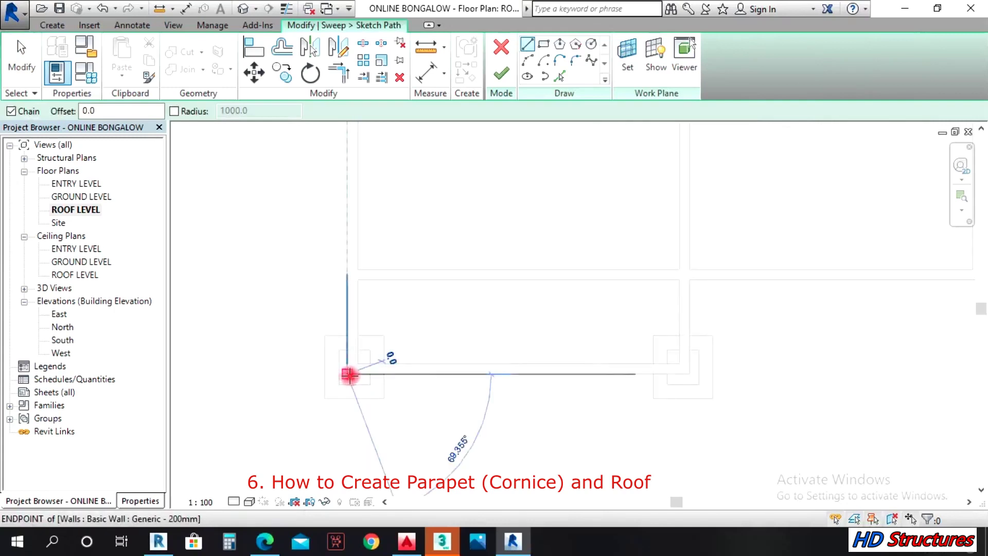
{"action": "left_click", "coordinate": [690, 372]}
{"action": "left_click", "coordinate": [688, 281]}
{"action": "scroll", "coordinate": [700, 319], "scroll_direction": "down", "scroll_amount": 2}
{"action": "left_click", "coordinate": [745, 331]}
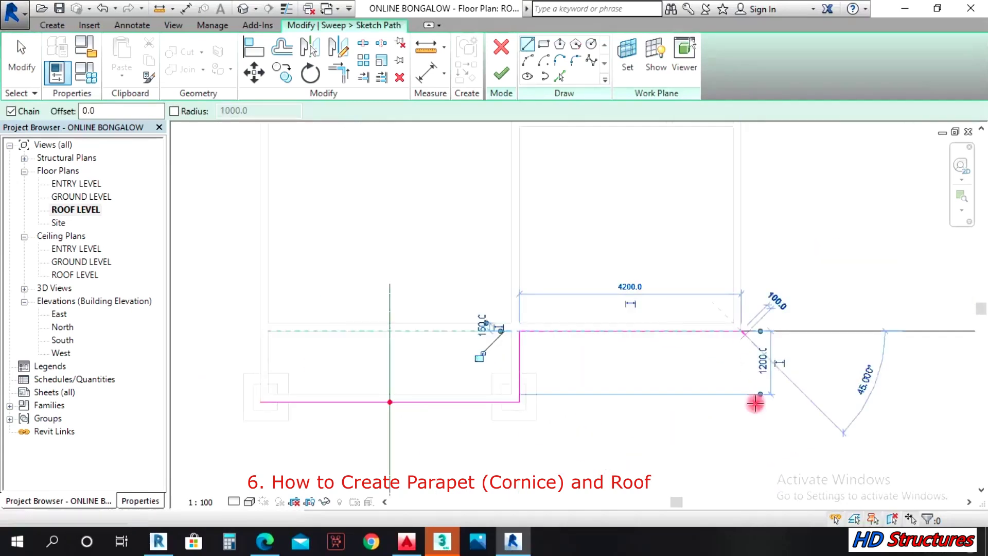
- Trace the remaining exterior wall outline back to the porch's starting corner to close the sweep path, and finish the path sketch
{"action": "scroll", "coordinate": [756, 400], "scroll_direction": "down", "scroll_amount": 2}
{"action": "scroll", "coordinate": [739, 177], "scroll_direction": "up", "scroll_amount": 2}
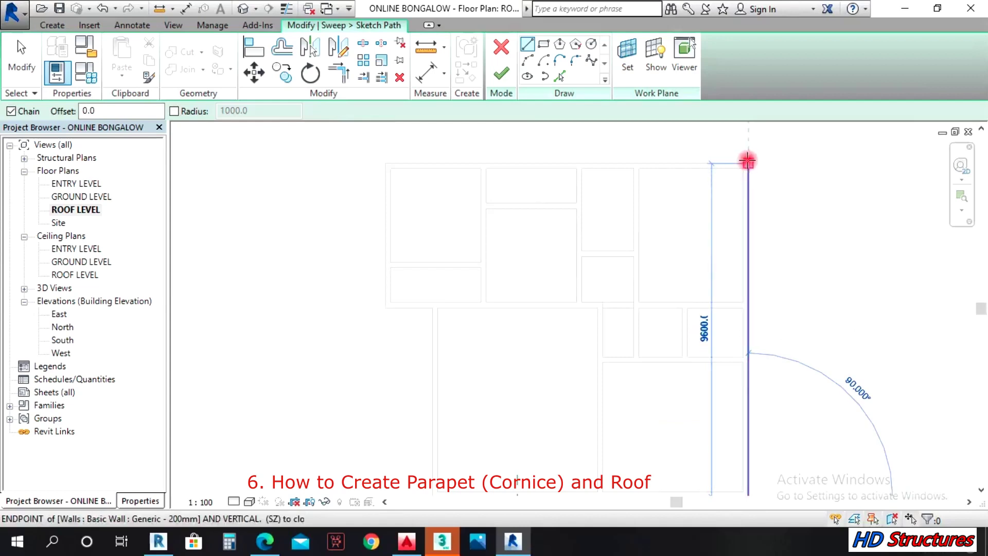
{"action": "left_click", "coordinate": [741, 163]}
{"action": "left_click", "coordinate": [385, 164]}
{"action": "left_click", "coordinate": [385, 308]}
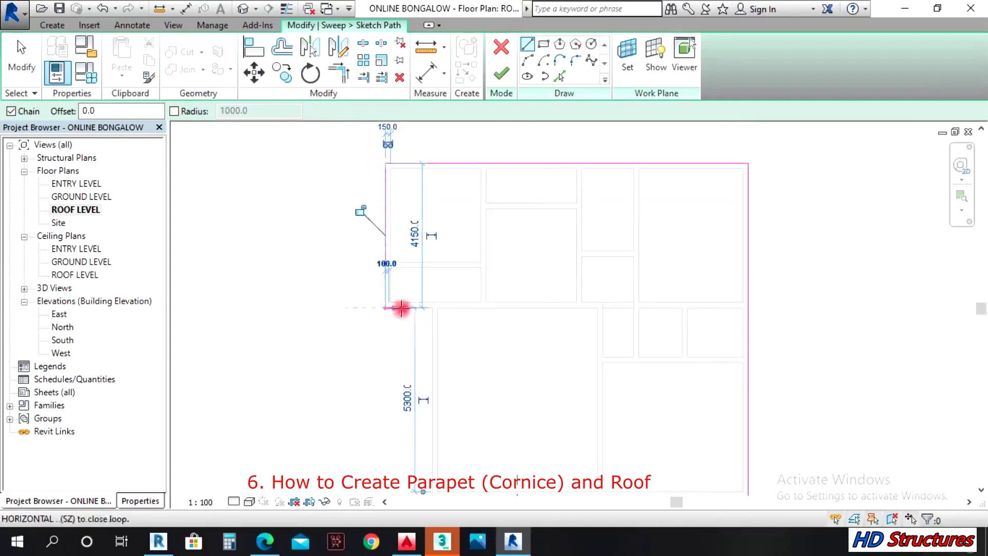
{"action": "left_click", "coordinate": [432, 307]}
{"action": "scroll", "coordinate": [424, 403], "scroll_direction": "down", "scroll_amount": 2}
{"action": "scroll", "coordinate": [432, 450], "scroll_direction": "up", "scroll_amount": 2}
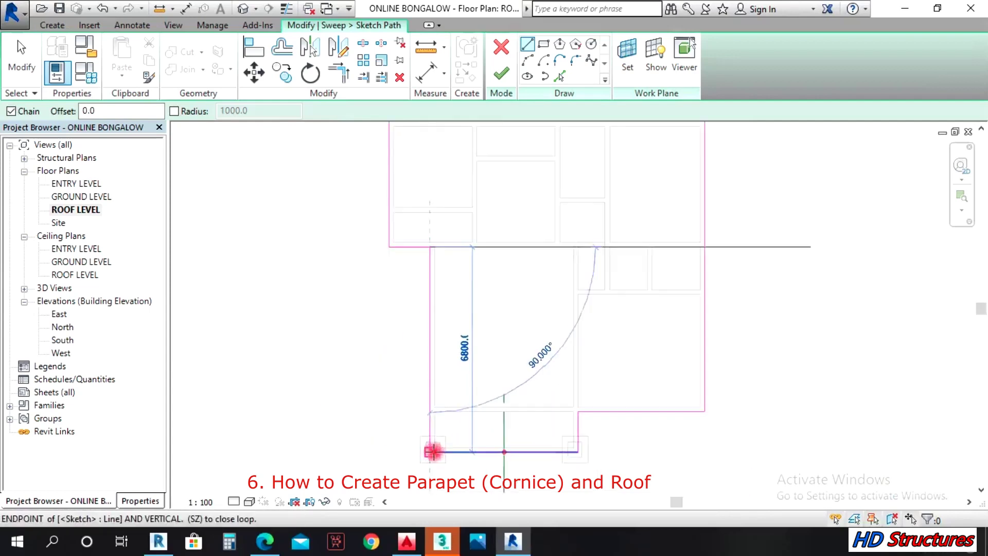
{"action": "left_click", "coordinate": [431, 452]}
{"action": "scroll", "coordinate": [574, 252], "scroll_direction": "down", "scroll_amount": 3}
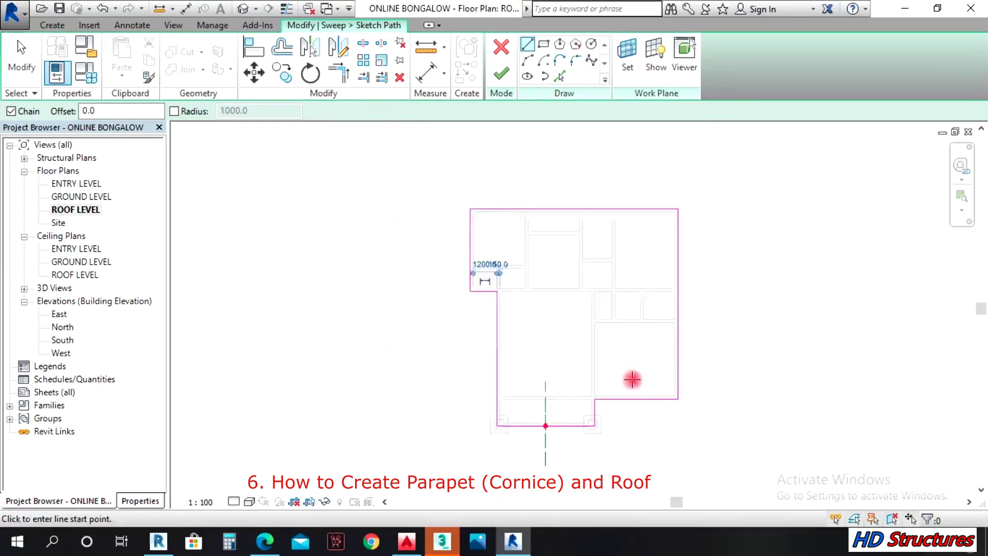
{"action": "left_click", "coordinate": [496, 211]}
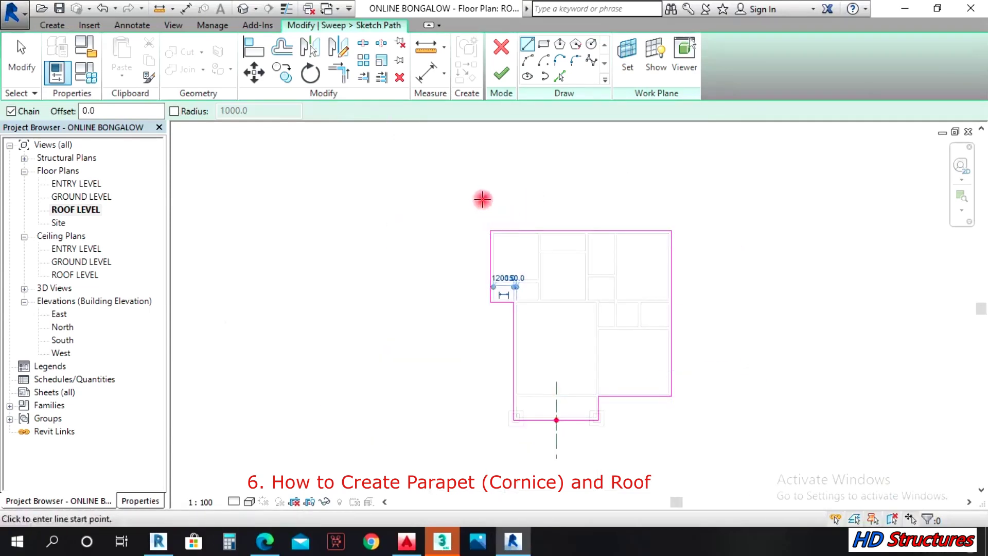
{"action": "left_click", "coordinate": [501, 73]}
- Open the sweep profile for editing in the East elevation and set the view scale to 1:1
{"action": "left_click", "coordinate": [743, 75]}
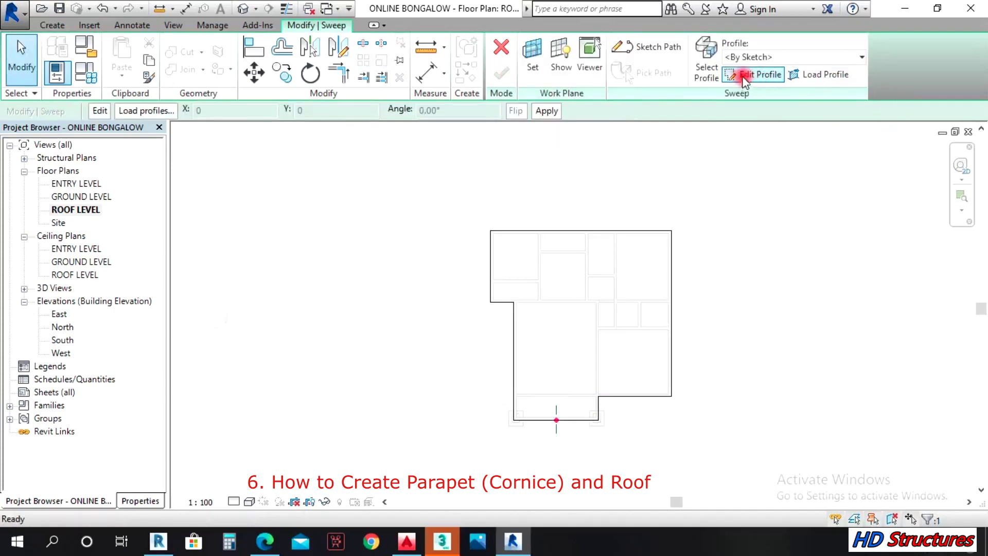
{"action": "left_click", "coordinate": [501, 411]}
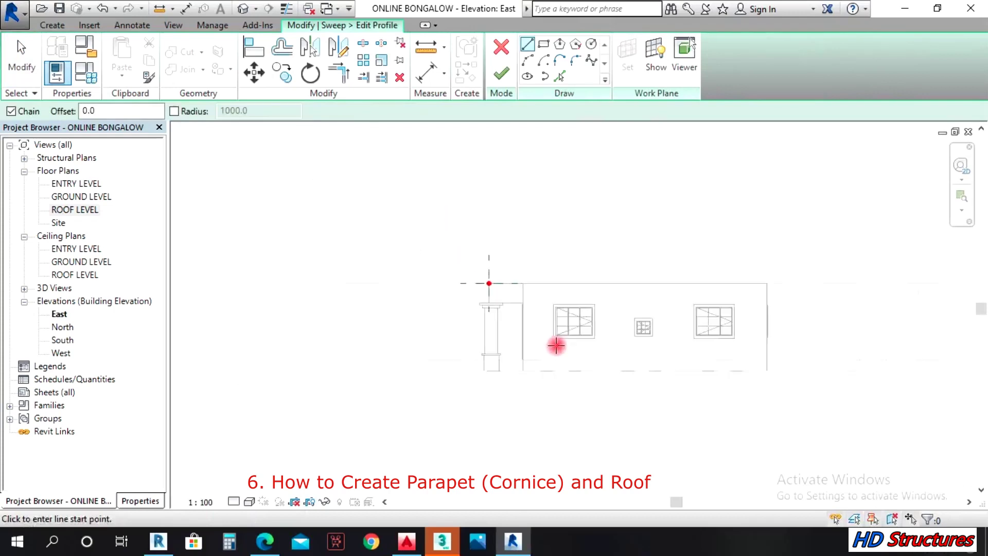
{"action": "scroll", "coordinate": [476, 272], "scroll_direction": "up", "scroll_amount": 5}
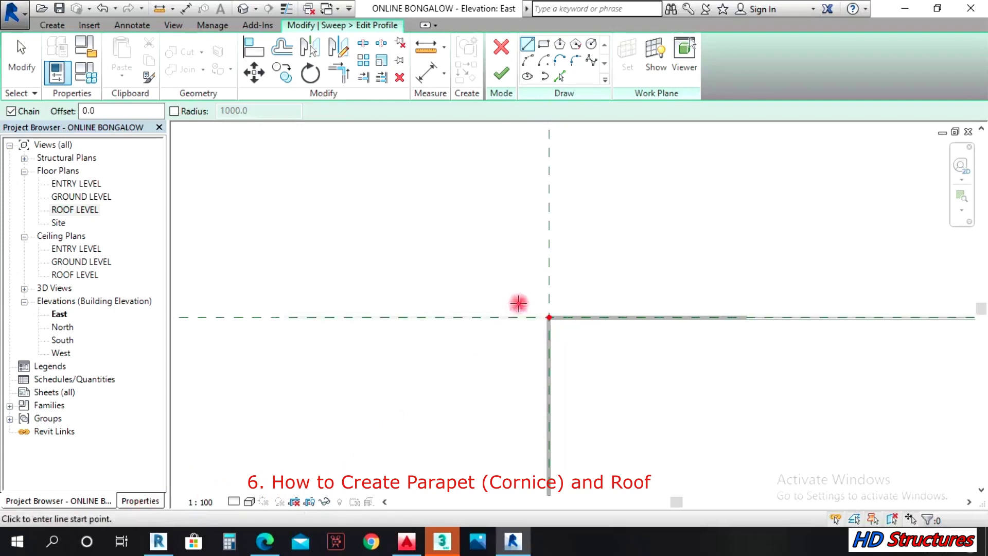
{"action": "left_click", "coordinate": [198, 502]}
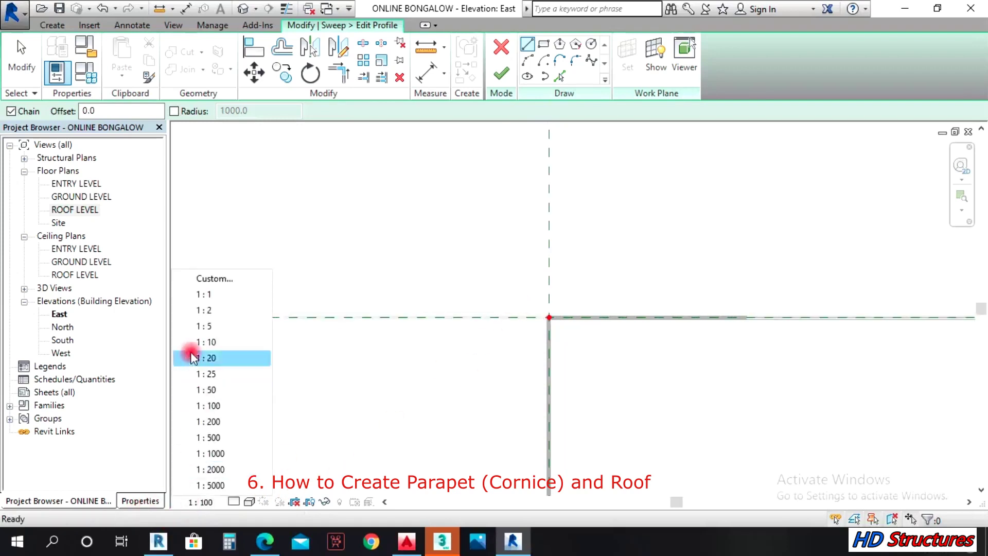
{"action": "left_click", "coordinate": [208, 295]}
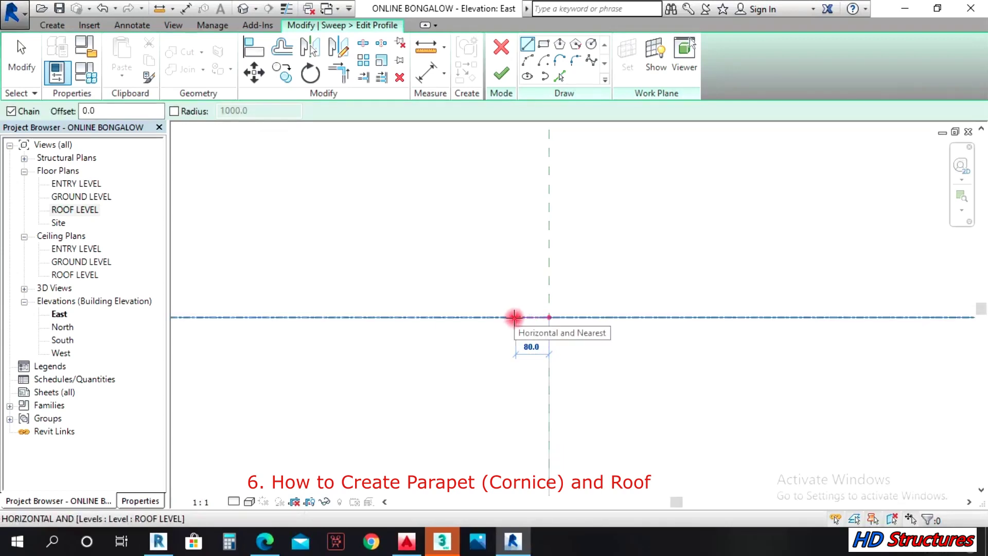
- Sketch two outward-rising steps of the cornice profile from the path's reference point, with 50 mm runs and 50 mm rises
{"action": "type", "text": "50"}
{"action": "key", "text": "Return"}
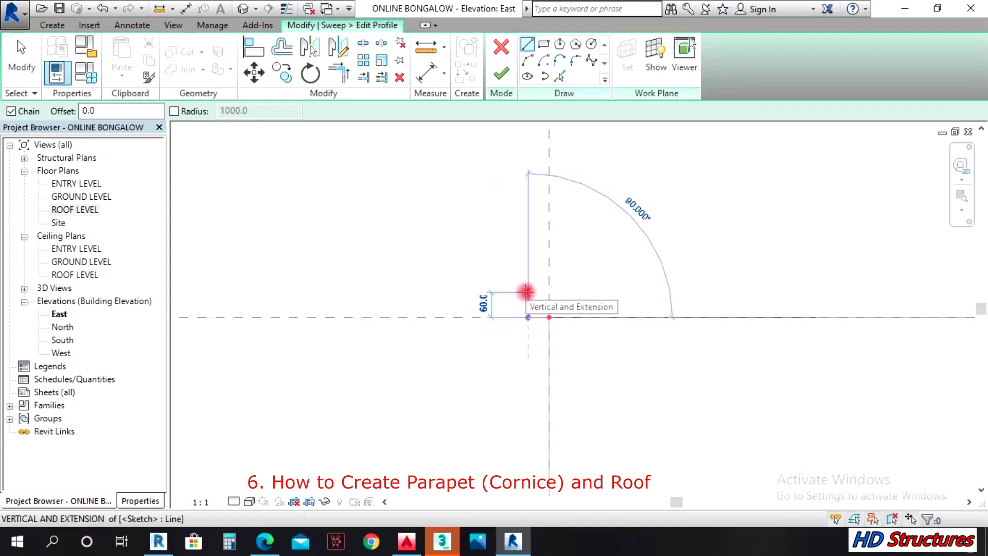
{"action": "type", "text": "50"}
{"action": "key", "text": "Return"}
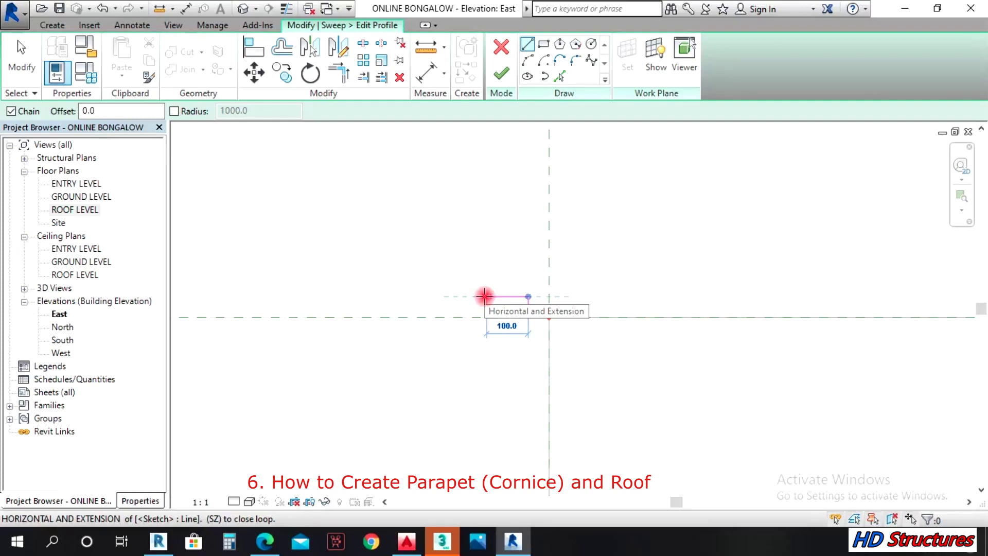
{"action": "type", "text": "50"}
{"action": "key", "text": "Return"}
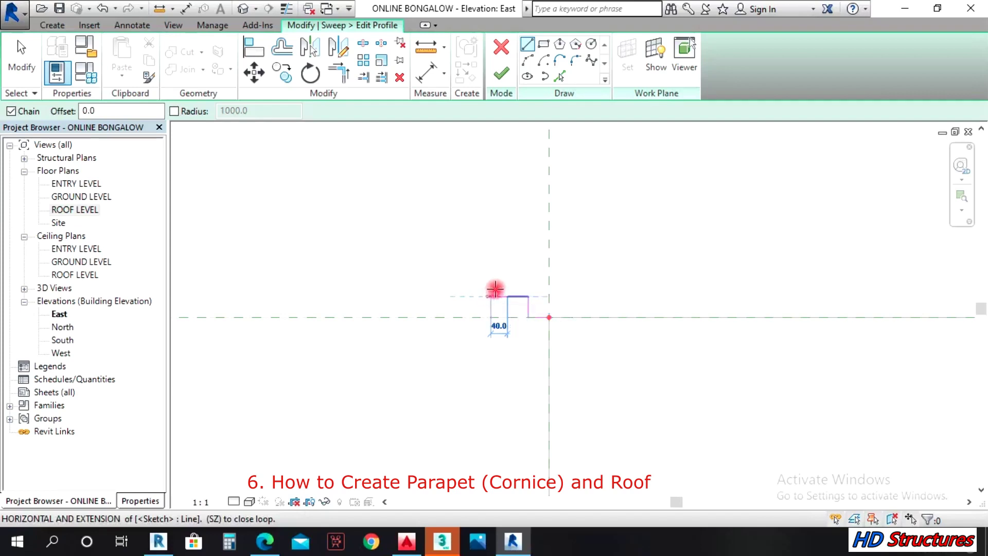
{"action": "type", "text": "50"}
{"action": "key", "text": "Return"}
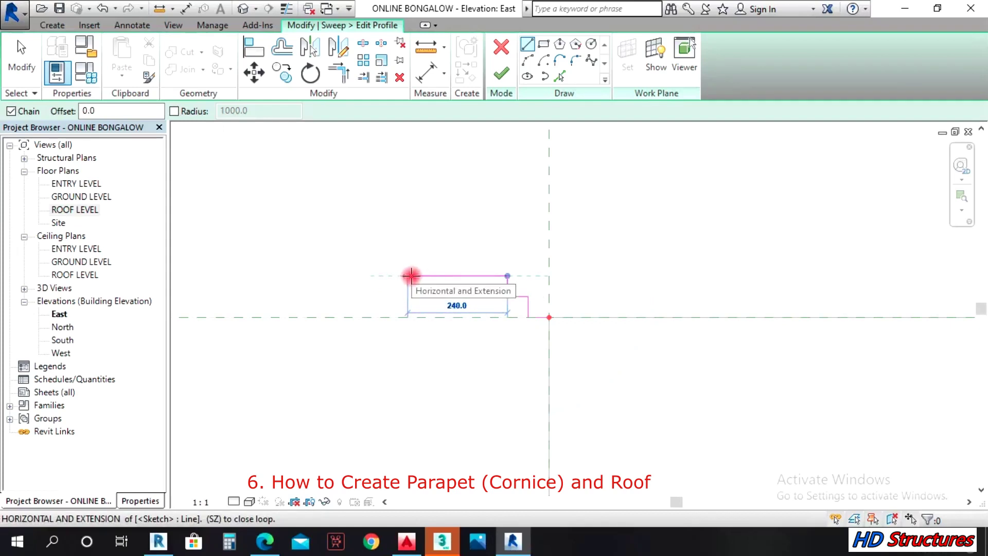
- Extend the cornice profile horizontally outward about 200 mm, followed by a 300 mm vertical rise
{"action": "left_click", "coordinate": [420, 276]}
{"action": "scroll", "coordinate": [434, 401], "scroll_direction": "down", "scroll_amount": 1}
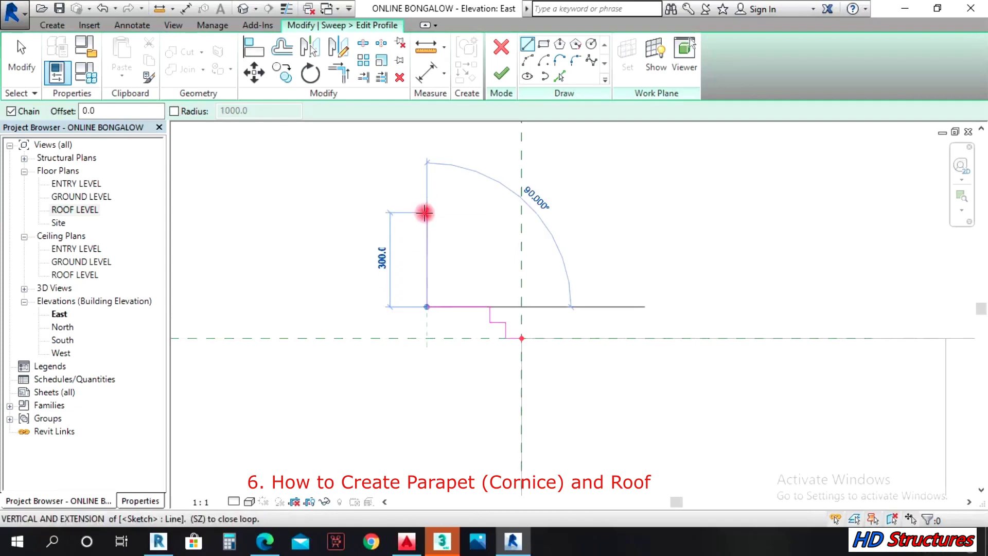
{"action": "left_click", "coordinate": [425, 213]}
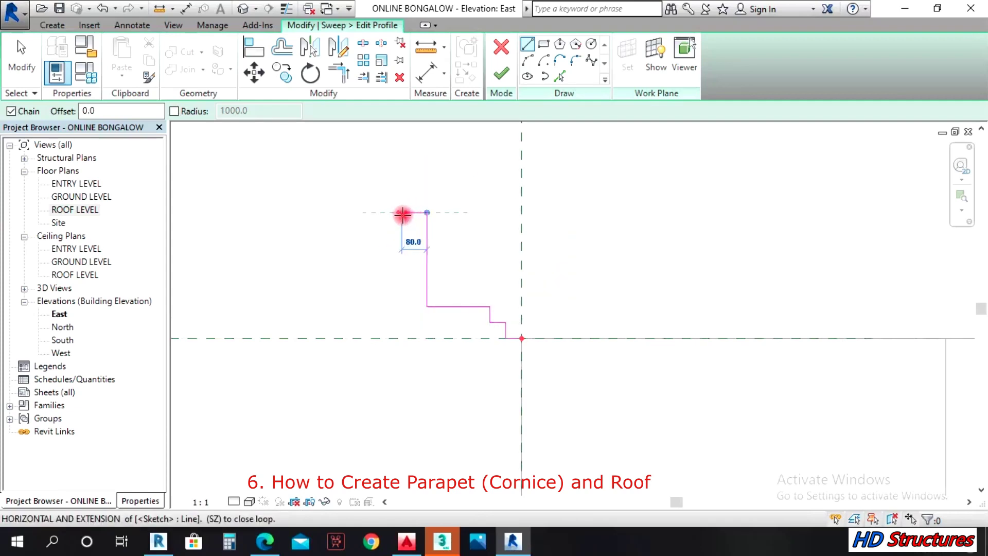
- Sketch the upper moulding step of the profile with a 50 mm outward run, a 50 mm rise and another 50 mm run
{"action": "type", "text": "50"}
{"action": "key", "text": "Return"}
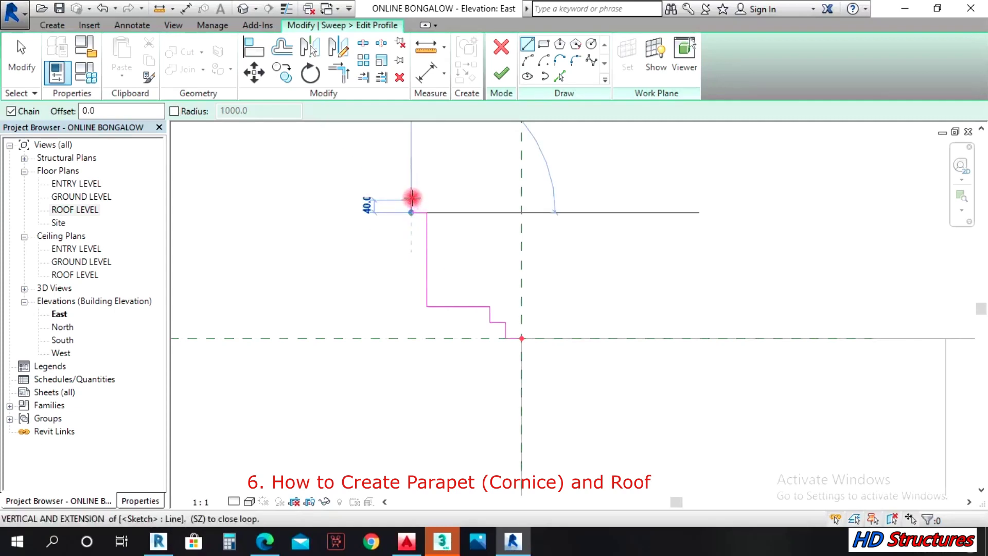
{"action": "type", "text": "50"}
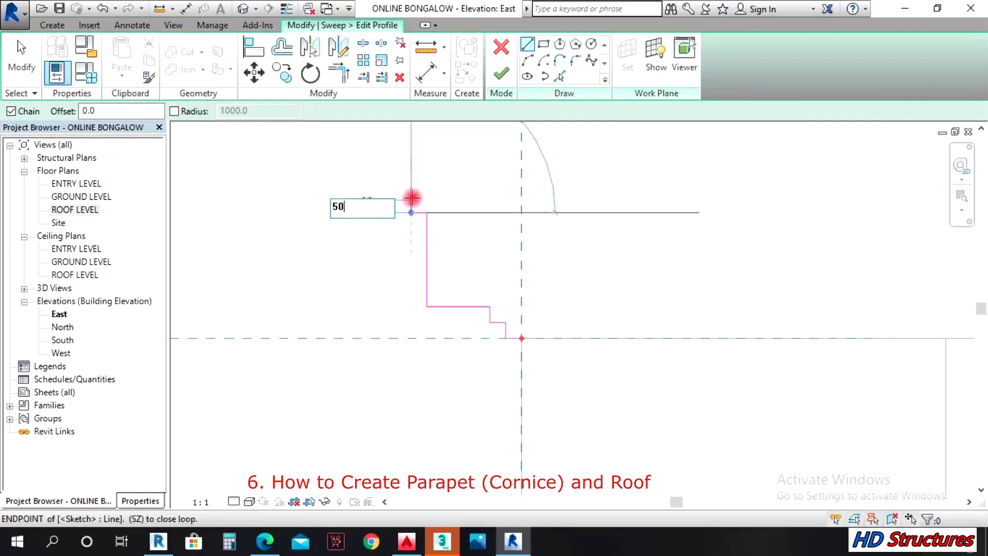
{"action": "key", "text": "Return"}
{"action": "type", "text": "5"}
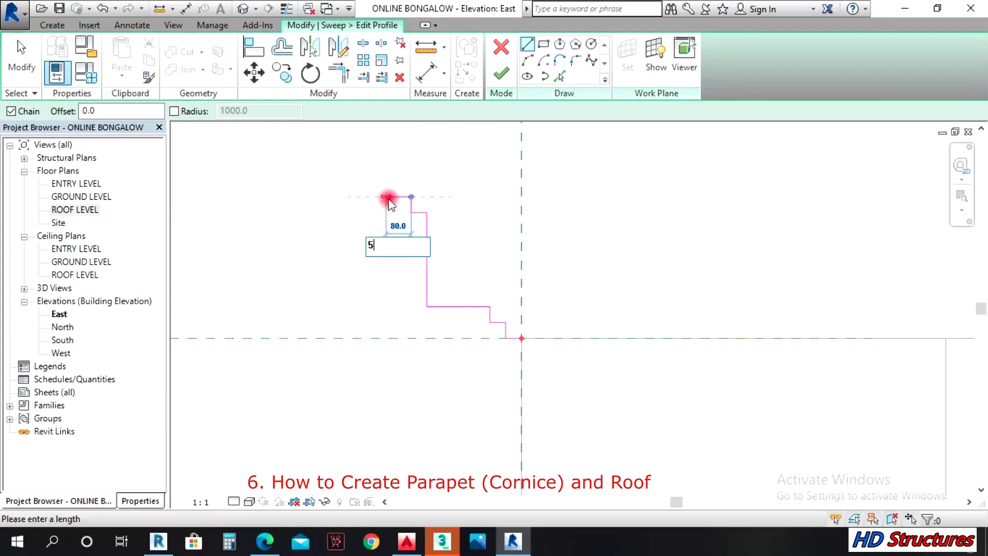
{"action": "type", "text": "0"}
{"action": "key", "text": "Return"}
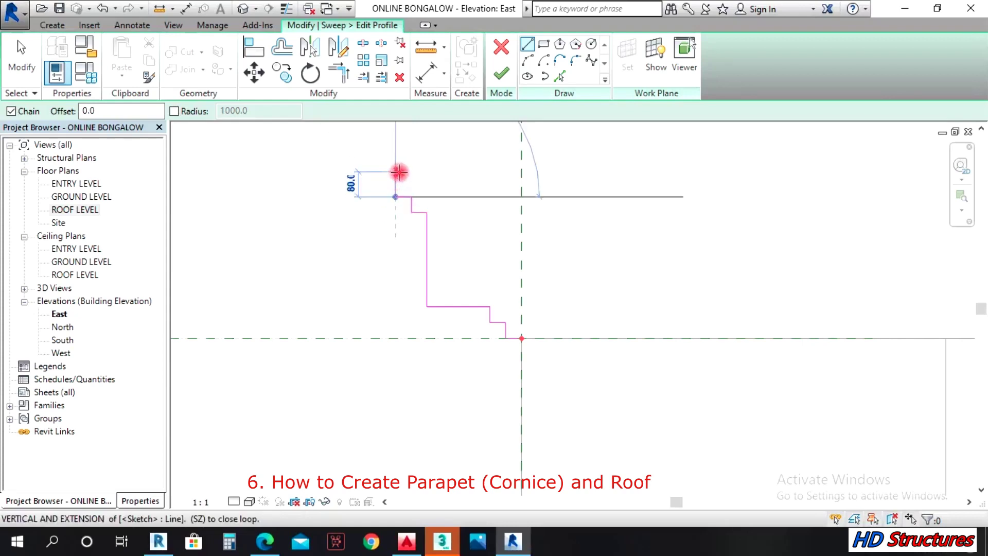
- Close the profile with an outer edge about 100 mm high, a top edge to the vertical reference plane, and an inner edge down to the start
{"action": "left_click", "coordinate": [396, 165]}
{"action": "left_click", "coordinate": [521, 166]}
{"action": "left_click", "coordinate": [521, 338]}
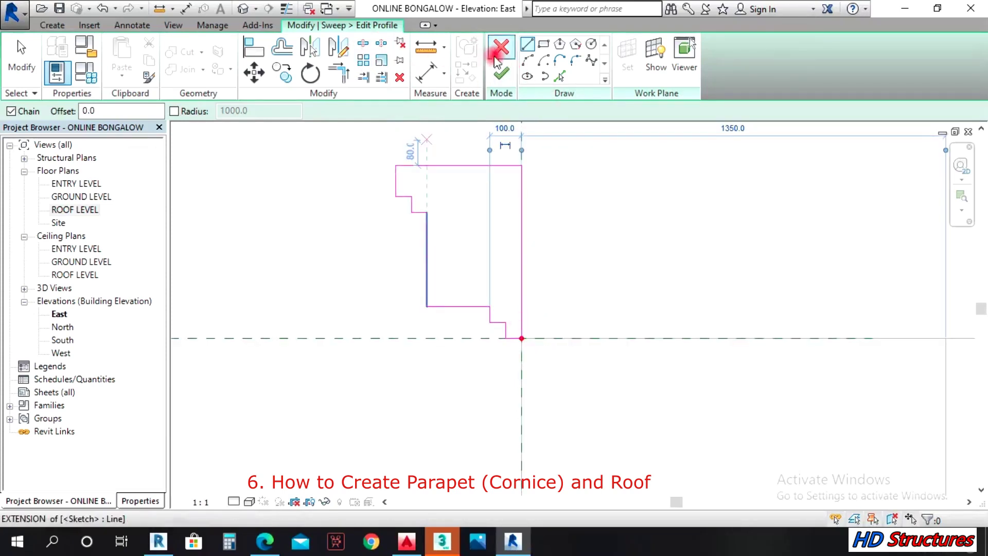
- Draw a concave start-end-radius arc in the profile from the 300 mm edge's upper end to the inner end of the long lower run
{"action": "left_click", "coordinate": [527, 60]}
{"action": "left_click", "coordinate": [427, 213]}
{"action": "left_click", "coordinate": [489, 306]}
{"action": "left_click", "coordinate": [471, 250]}
{"action": "key", "text": "Escape"}
{"action": "key", "text": "Escape"}
- Delete the straight horizontal and vertical lines outside the arc to leave one continuous curved profile outline
{"action": "left_click", "coordinate": [457, 307]}
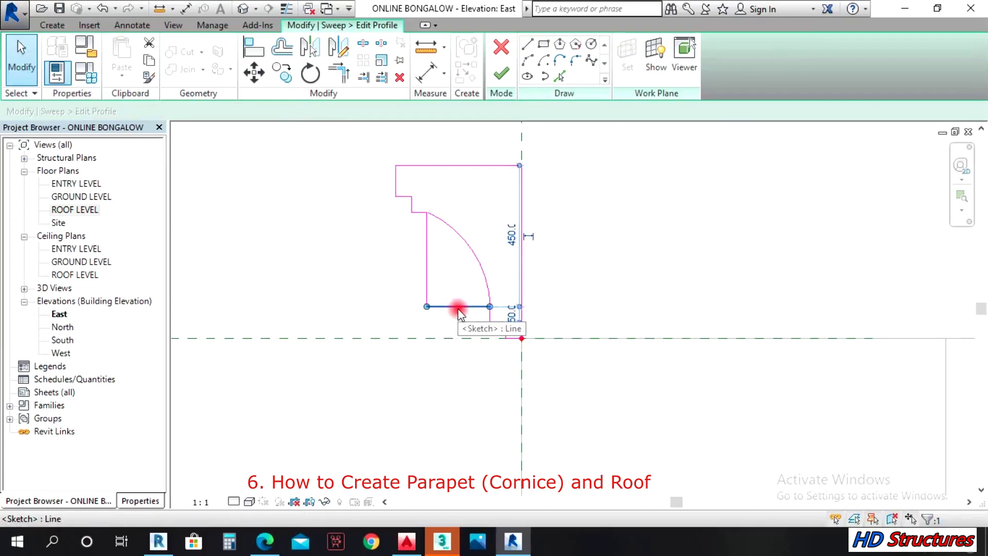
{"action": "key", "text": "Delete"}
{"action": "left_click", "coordinate": [427, 251]}
{"action": "key", "text": "Delete"}
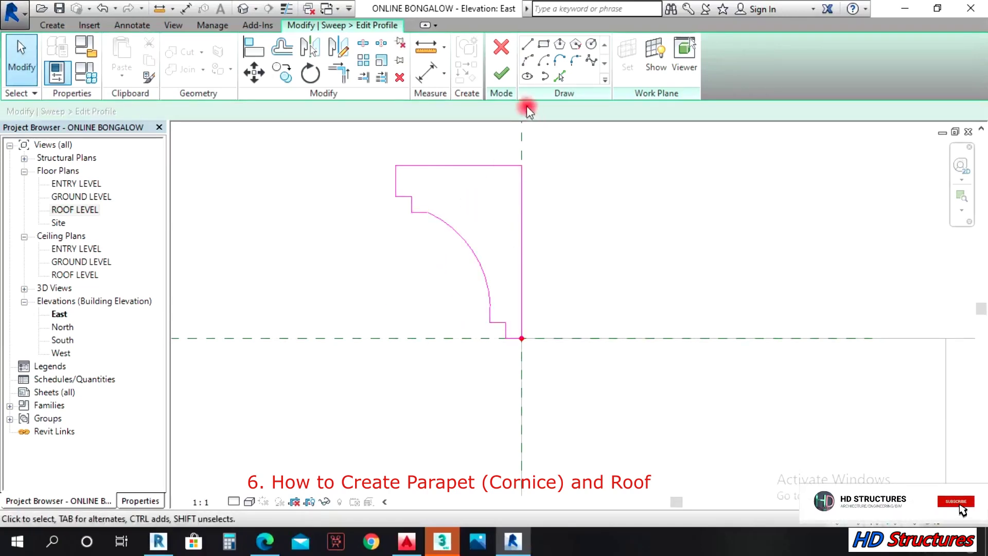
{"action": "left_click", "coordinate": [501, 74]}
{"action": "left_click", "coordinate": [501, 74]}
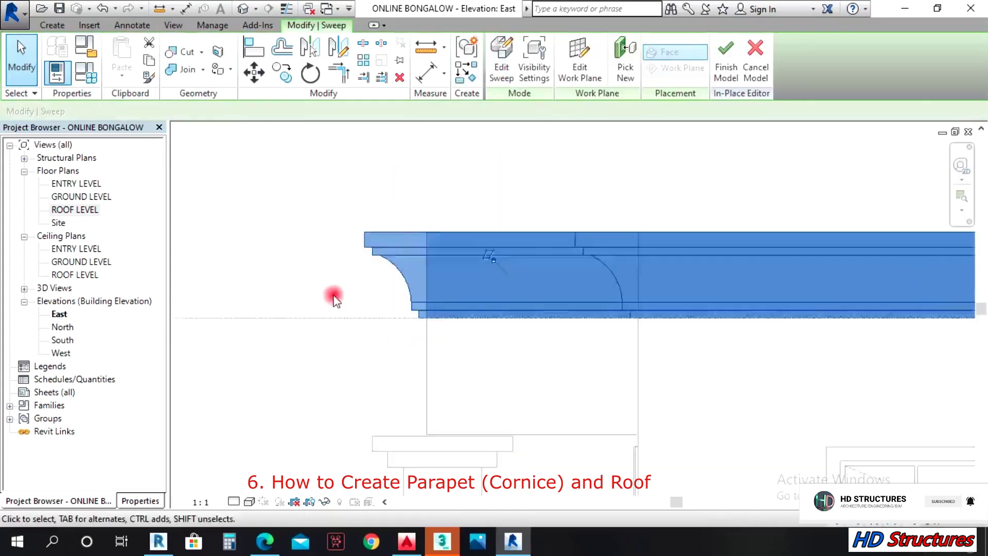
{"action": "scroll", "coordinate": [335, 298], "scroll_direction": "down", "scroll_amount": 4}
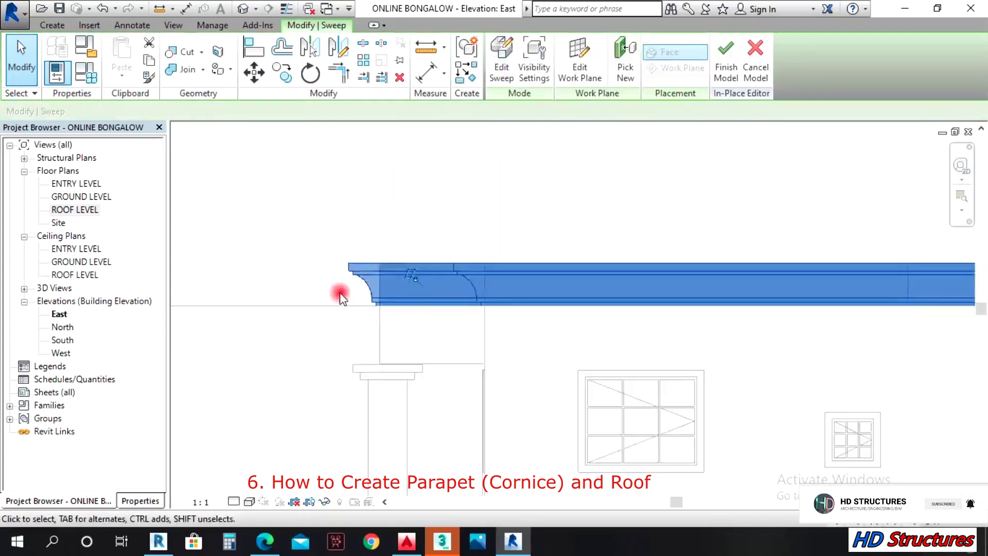
{"action": "left_click", "coordinate": [102, 9]}
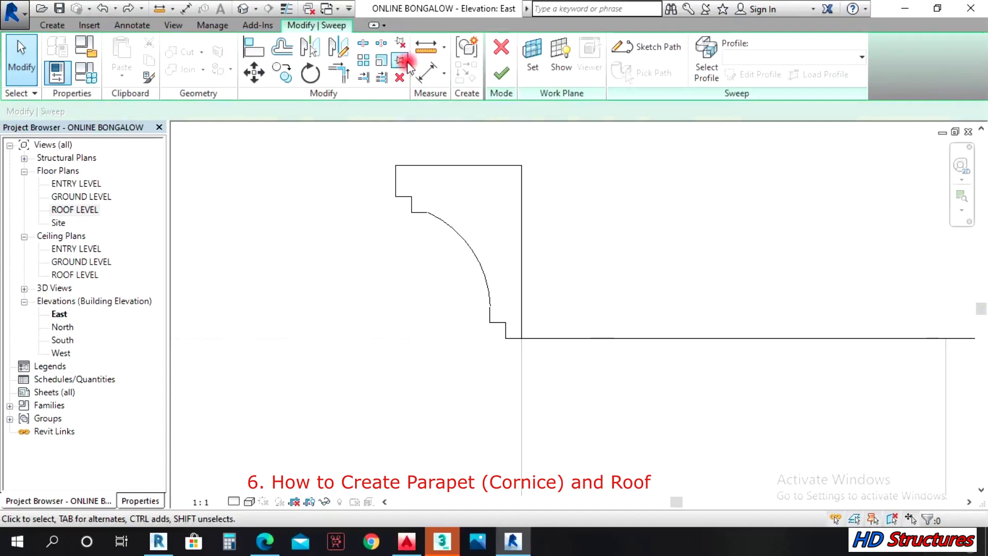
{"action": "left_click", "coordinate": [713, 64]}
{"action": "left_click", "coordinate": [760, 76]}
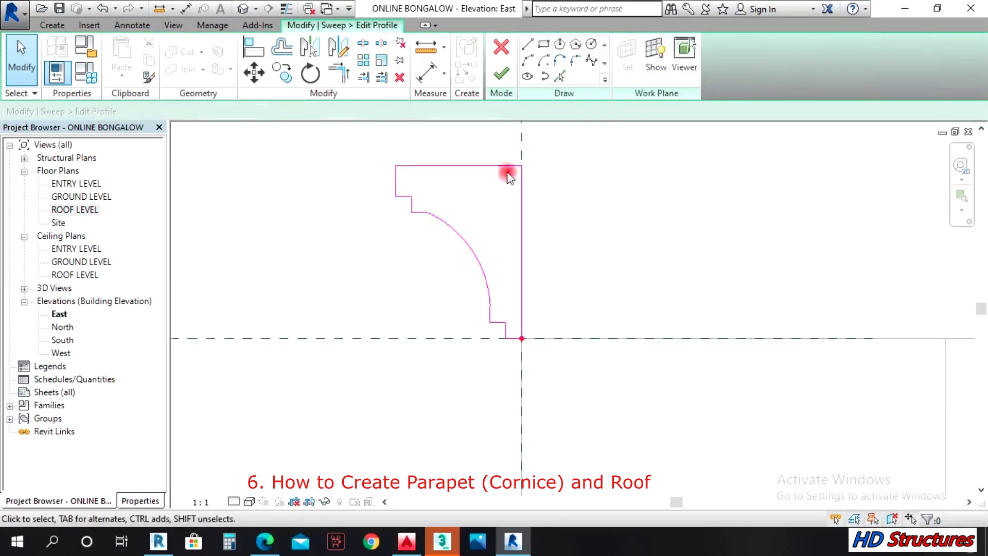
- Finish the cornice profile sketch and complete the sweep around the building
{"action": "left_click", "coordinate": [499, 75]}
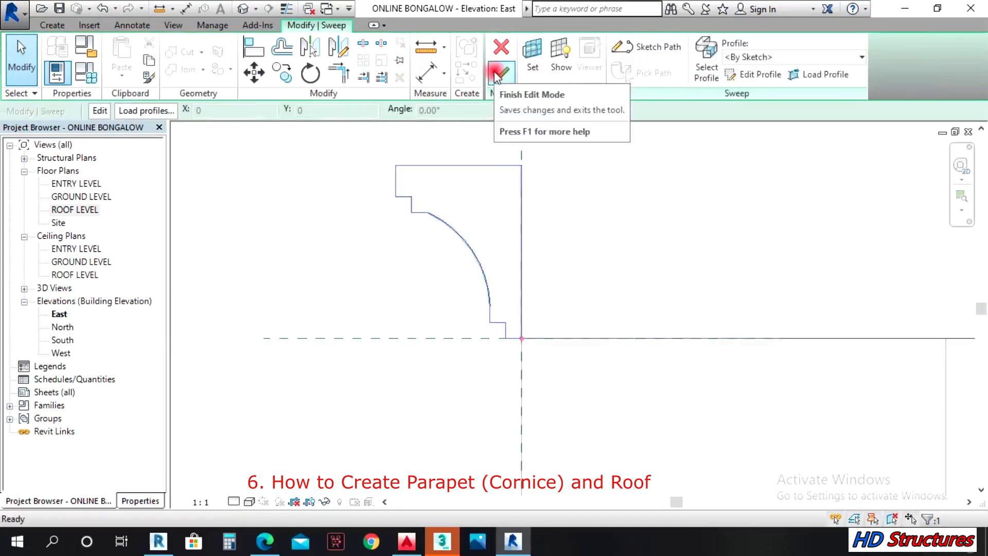
{"action": "left_click", "coordinate": [495, 78]}
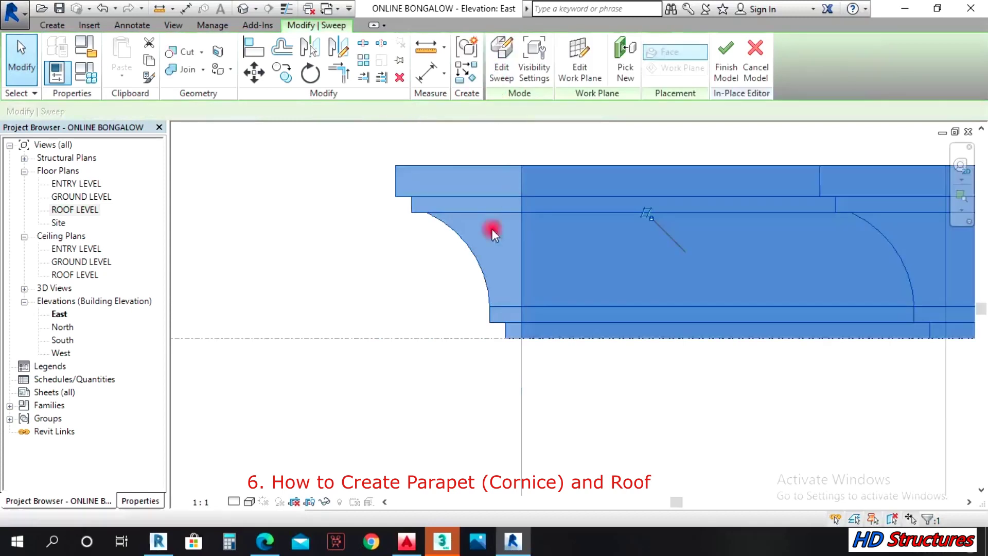
{"action": "scroll", "coordinate": [433, 246], "scroll_direction": "down", "scroll_amount": 6}
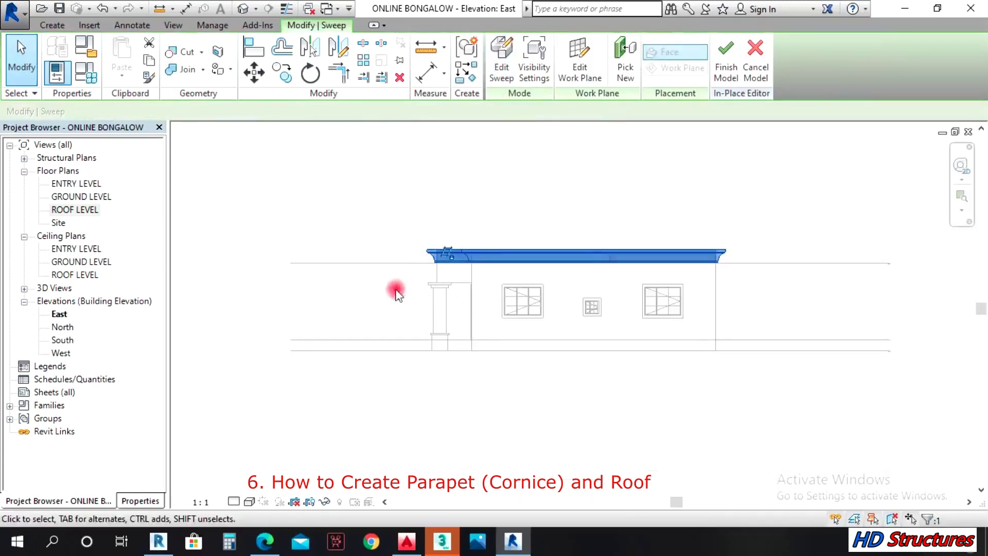
- Duplicate the COL CAP material, rename the copy PARAPET, and assign it to the cornice sweep
{"action": "left_click", "coordinate": [138, 502]}
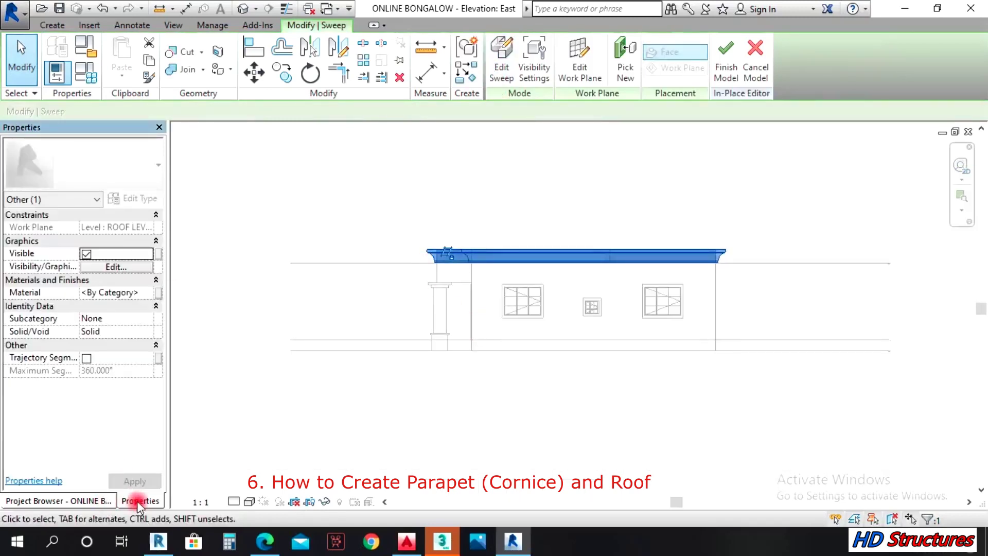
{"action": "left_click", "coordinate": [149, 292]}
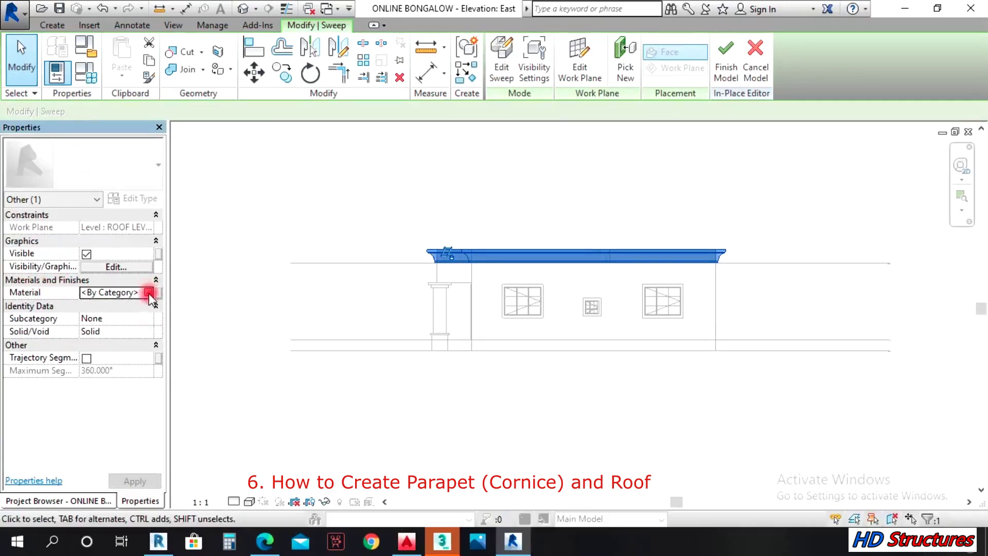
{"action": "left_click", "coordinate": [149, 293]}
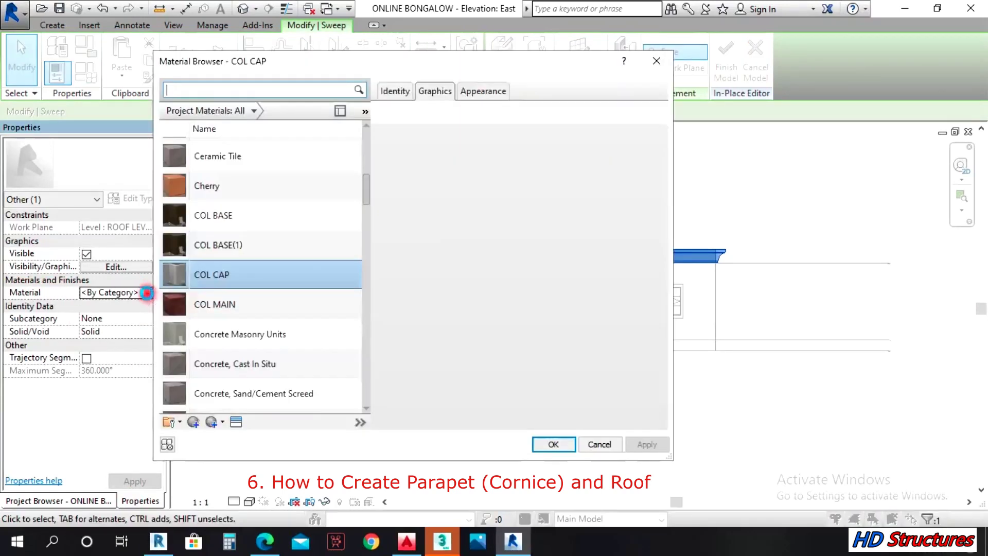
{"action": "right_click", "coordinate": [218, 273]}
{"action": "left_click", "coordinate": [246, 296]}
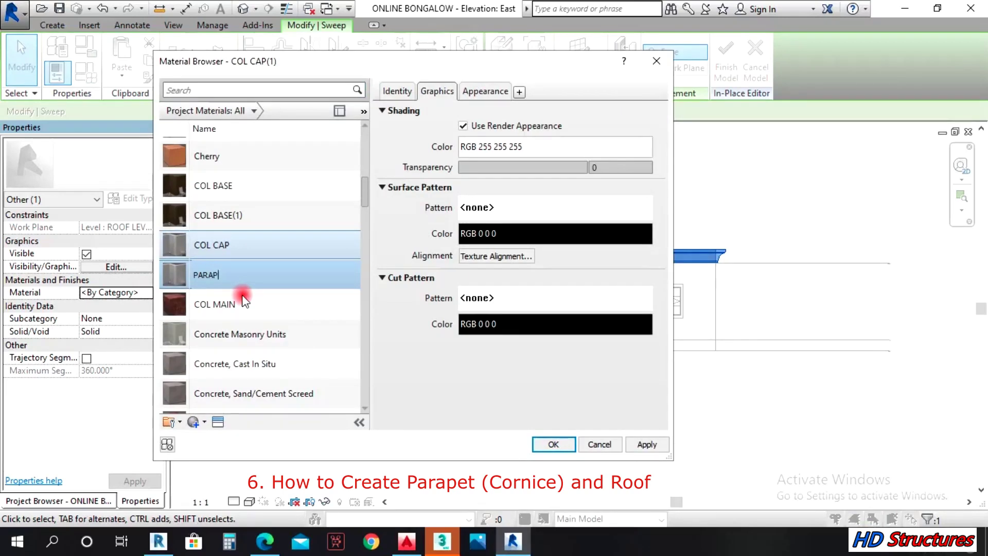
{"action": "left_click", "coordinate": [472, 93]}
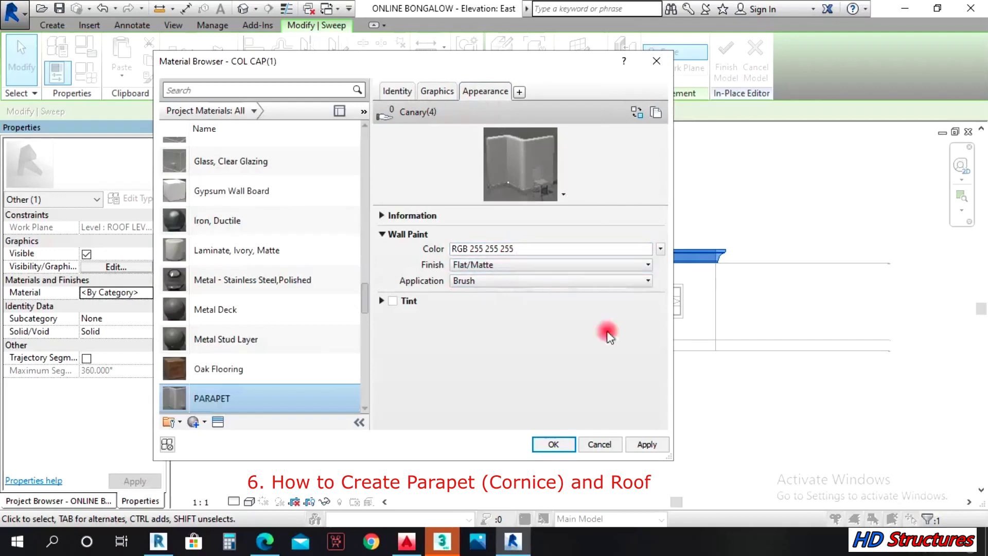
{"action": "left_click", "coordinate": [553, 444]}
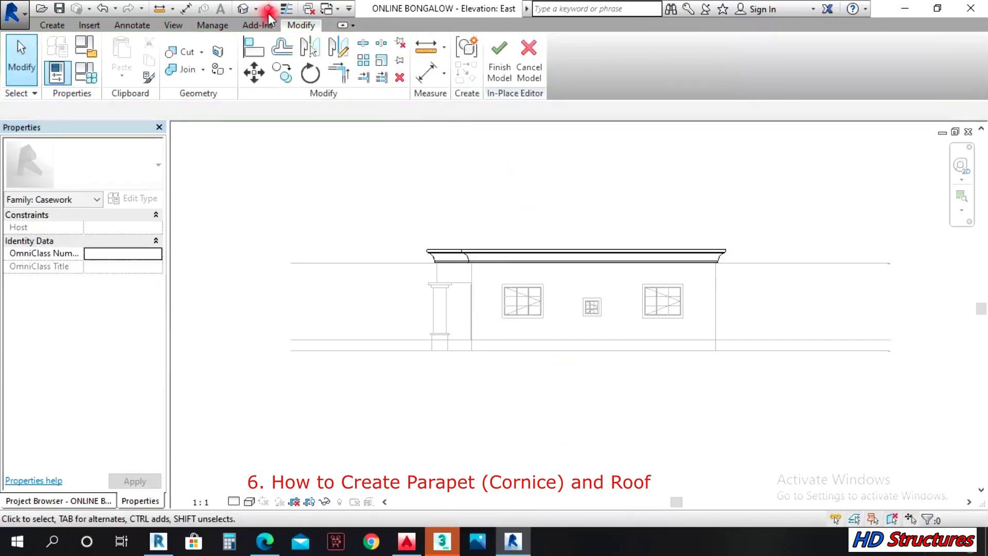
- Open the default 3D view and examine the cornice sweep around the building from below and above
{"action": "left_click", "coordinate": [244, 9]}
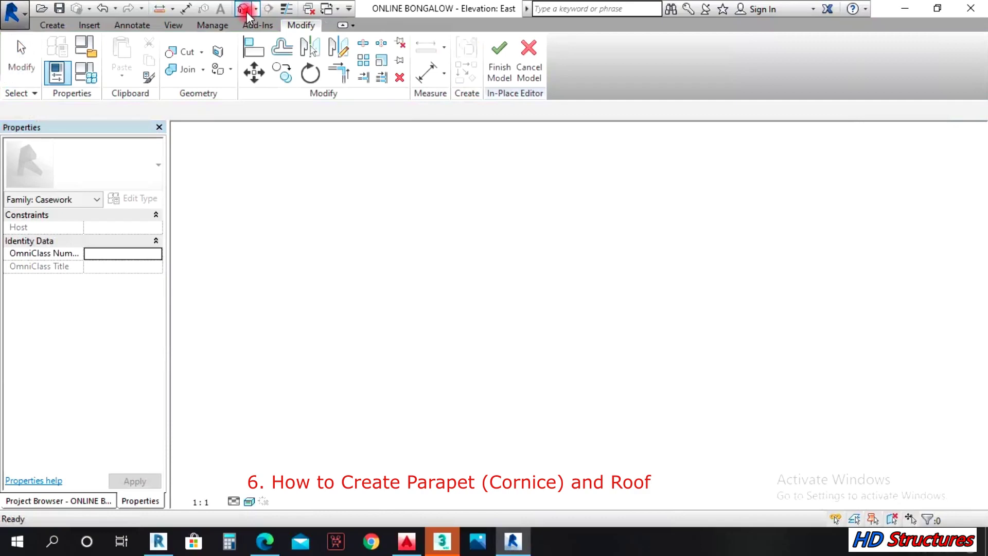
{"action": "left_click", "coordinate": [962, 264]}
{"action": "left_click_drag", "start_coordinate": [787, 374], "coordinate": [575, 312]}
{"action": "scroll", "coordinate": [575, 312], "scroll_direction": "up", "scroll_amount": 5}
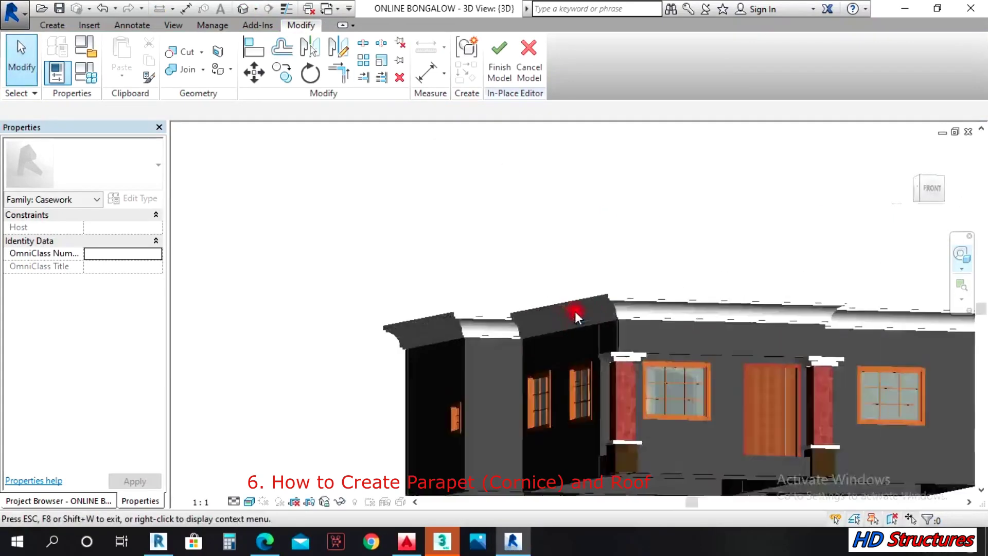
{"action": "scroll", "coordinate": [528, 329], "scroll_direction": "down", "scroll_amount": 2}
{"action": "left_click_drag", "start_coordinate": [514, 326], "coordinate": [415, 320]}
{"action": "scroll", "coordinate": [372, 324], "scroll_direction": "down", "scroll_amount": 3}
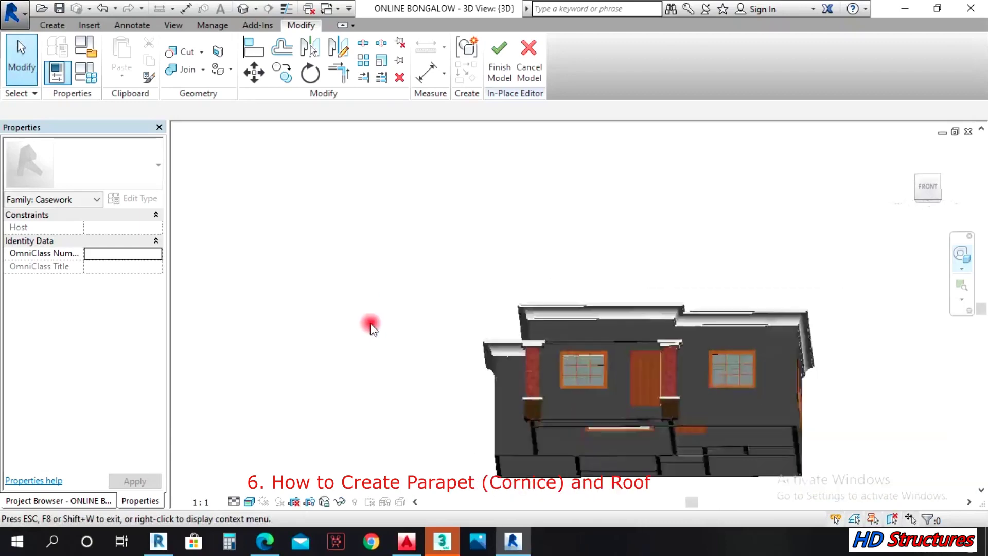
{"action": "left_click_drag", "start_coordinate": [819, 401], "coordinate": [584, 194]}
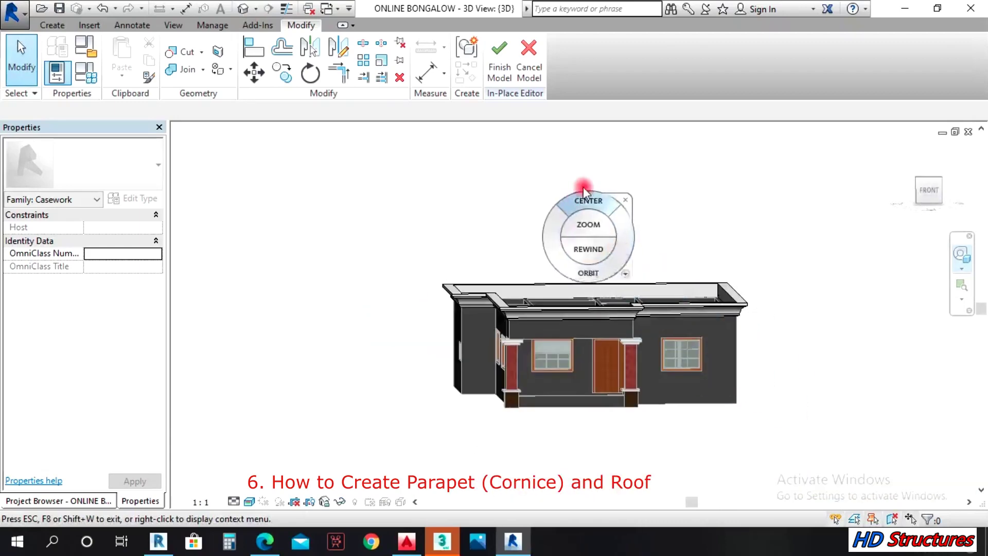
- Finish the in-place parapet model and inspect the completed cornice from the front of the building
{"action": "left_click", "coordinate": [499, 67]}
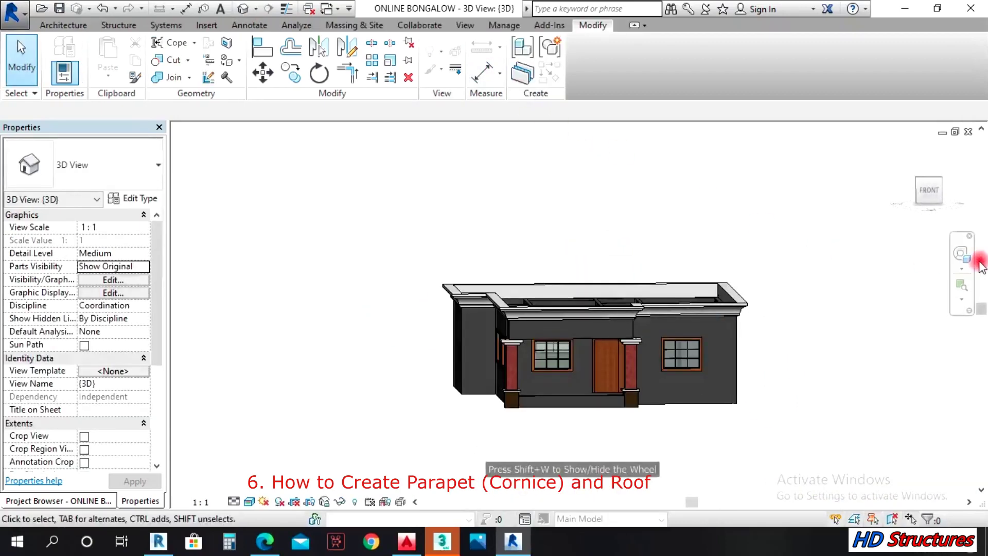
{"action": "left_click", "coordinate": [962, 254]}
{"action": "left_click_drag", "start_coordinate": [758, 362], "coordinate": [653, 323]}
{"action": "scroll", "coordinate": [568, 308], "scroll_direction": "up", "scroll_amount": 3}
{"action": "scroll", "coordinate": [564, 308], "scroll_direction": "down", "scroll_amount": 2}
{"action": "mouse_move", "coordinate": [512, 344]}
{"action": "middle_mouse_down", "text": "shift"}
{"action": "mouse_move", "coordinate": [624, 337]}
{"action": "mouse_move", "coordinate": [657, 353]}
{"action": "middle_mouse_up", "text": "shift"}
{"action": "left_click_drag", "start_coordinate": [656, 353], "coordinate": [635, 360]}
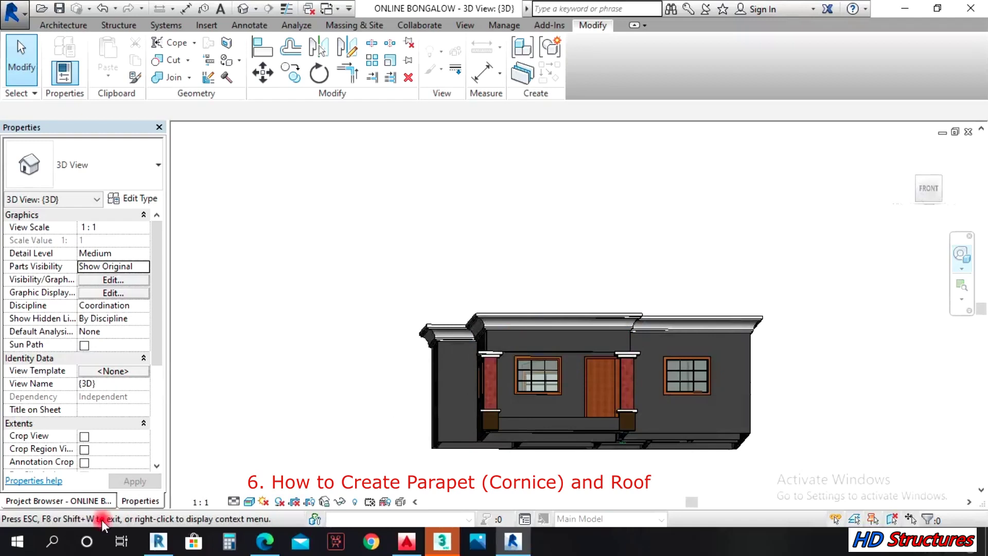
- Open the ROOF LEVEL floor plan
{"action": "left_click", "coordinate": [95, 500]}
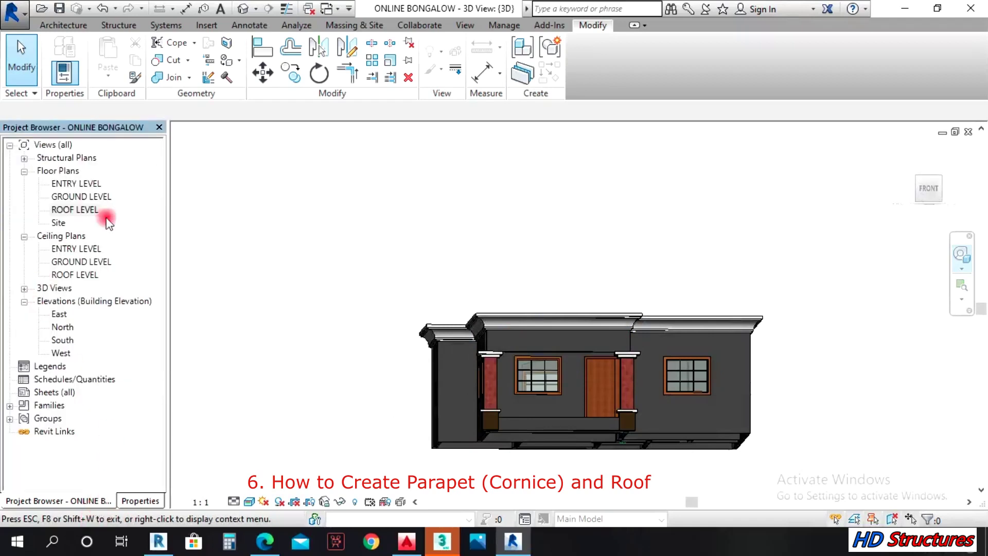
{"action": "double_click", "coordinate": [88, 210]}
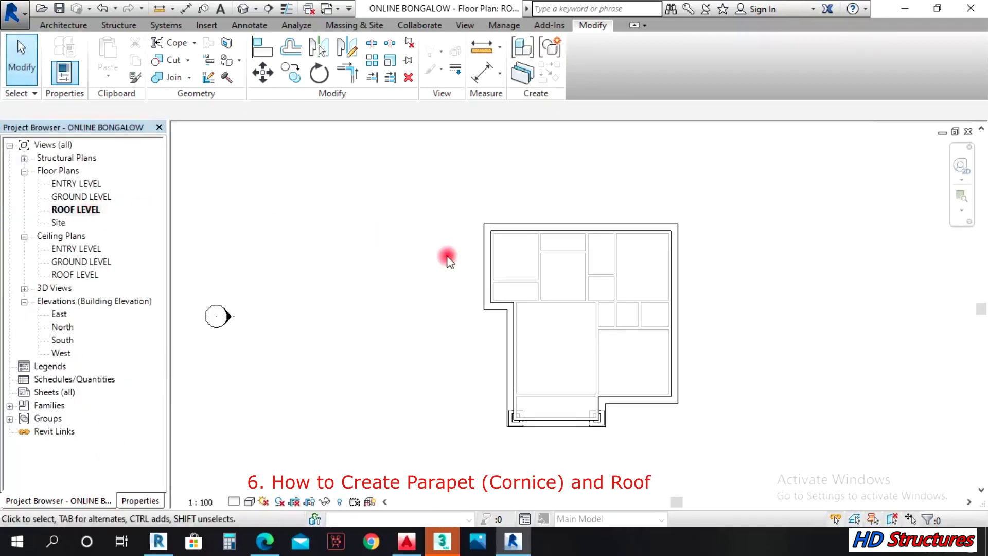
{"action": "left_click", "coordinate": [75, 209]}
{"action": "right_click", "coordinate": [75, 210]}
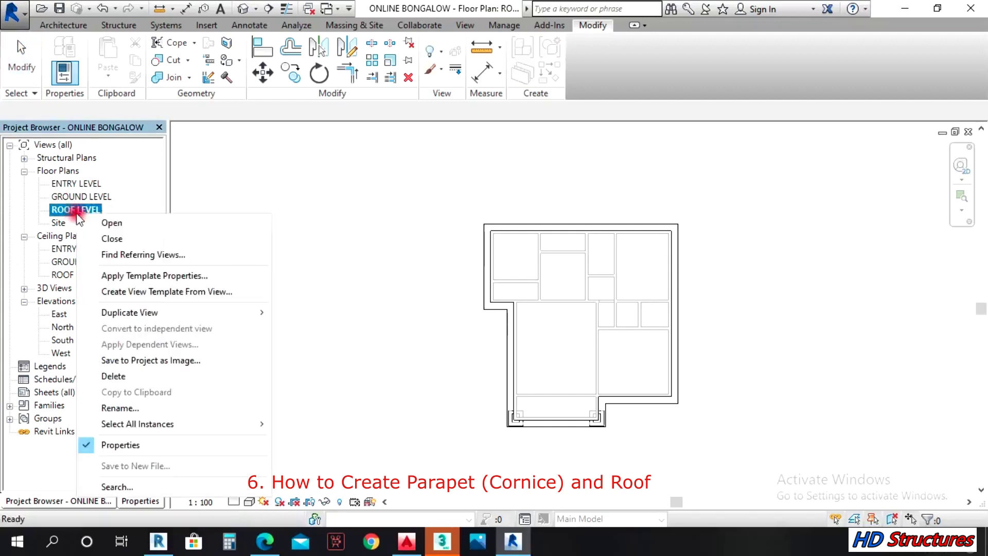
{"action": "left_click", "coordinate": [249, 156]}
{"action": "left_click", "coordinate": [82, 24]}
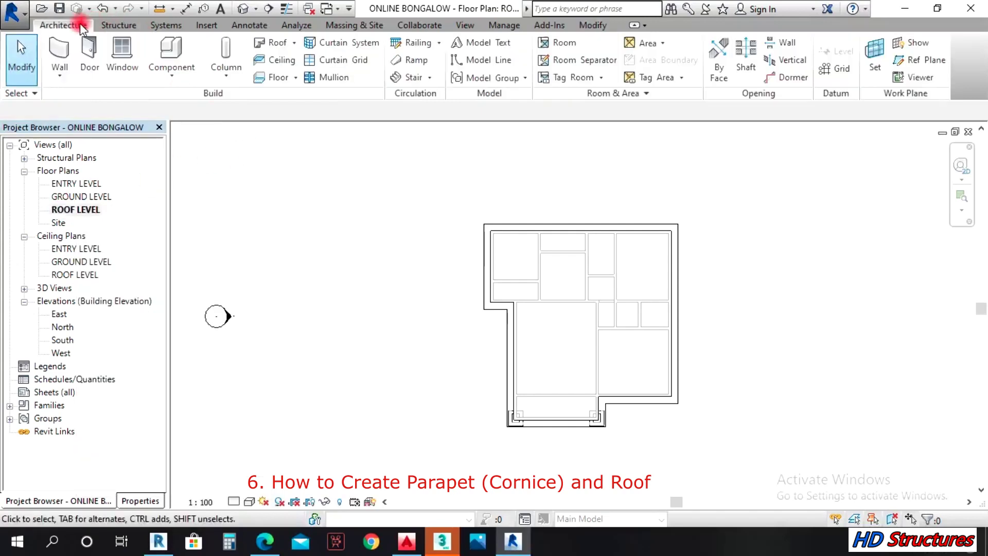
{"action": "left_click", "coordinate": [66, 72]}
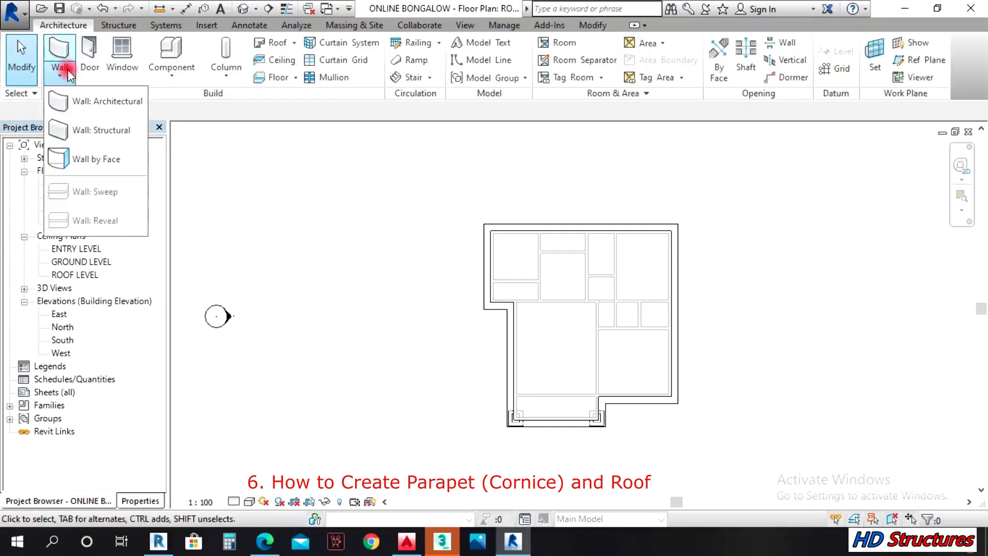
{"action": "left_click", "coordinate": [175, 80]}
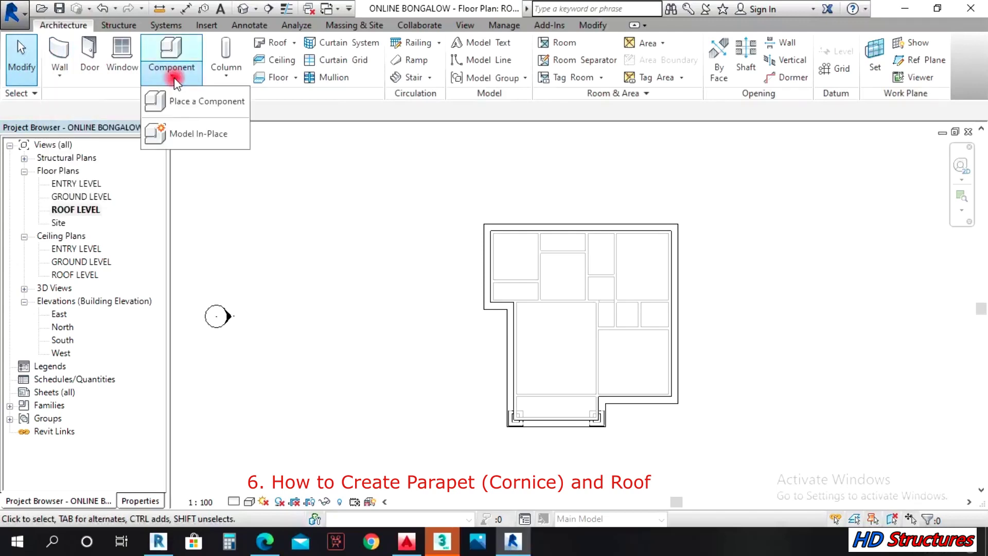
{"action": "left_click", "coordinate": [191, 133]}
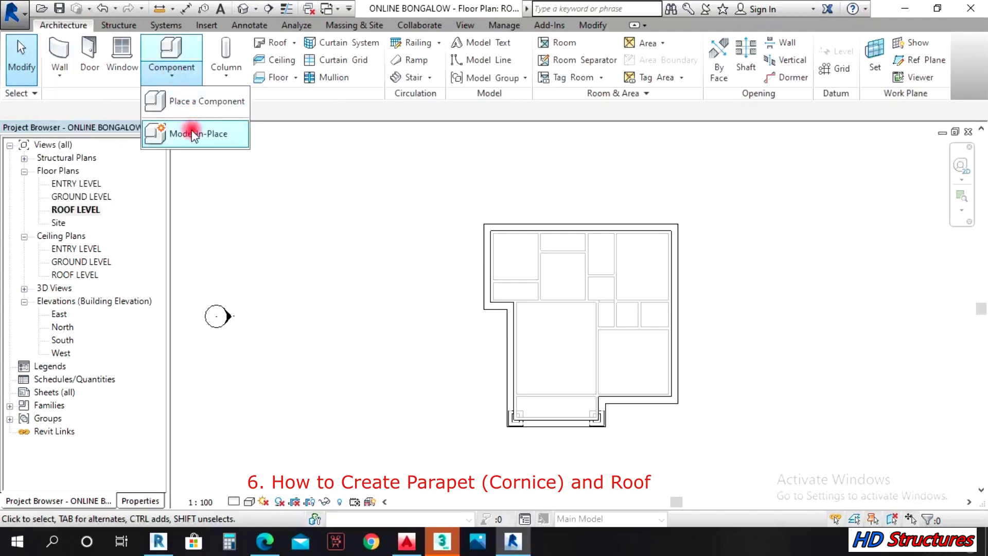
{"action": "left_click", "coordinate": [585, 413]}
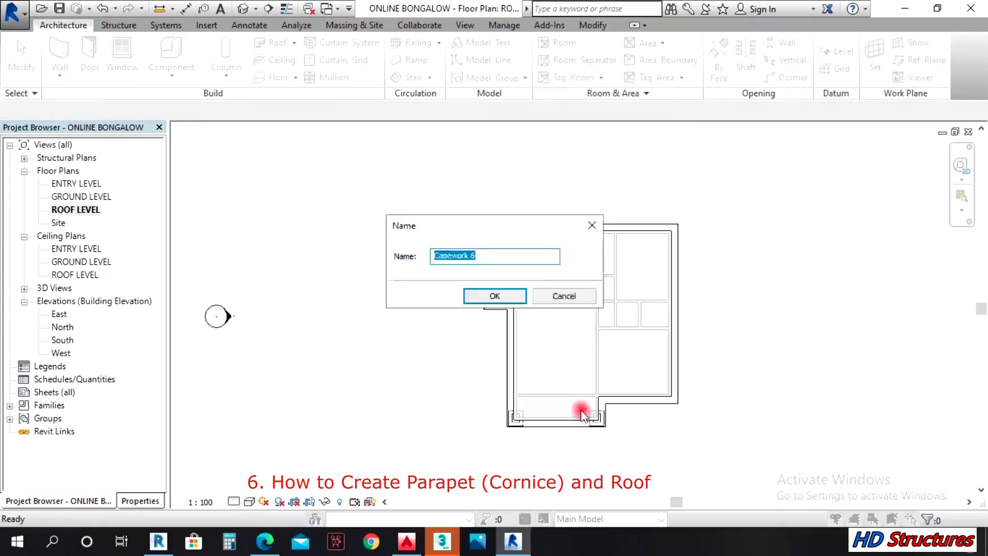
{"action": "left_click", "coordinate": [503, 290]}
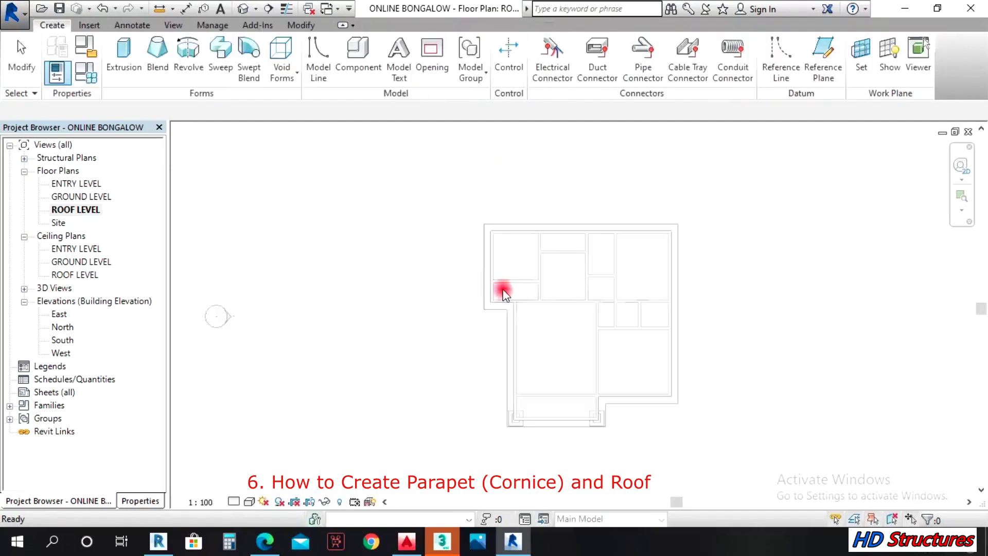
{"action": "left_click", "coordinate": [218, 54]}
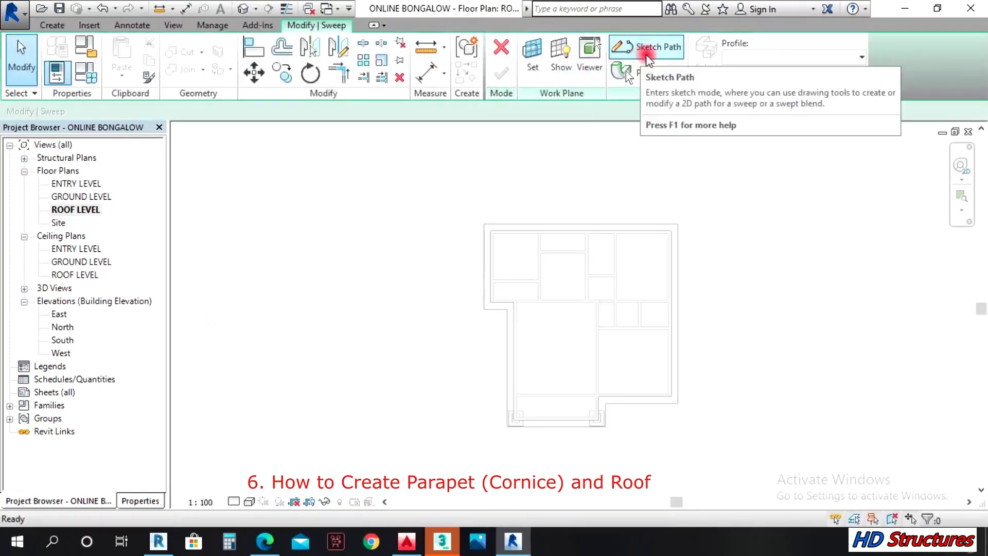
{"action": "left_click", "coordinate": [98, 9]}
{"action": "left_click", "coordinate": [423, 227]}
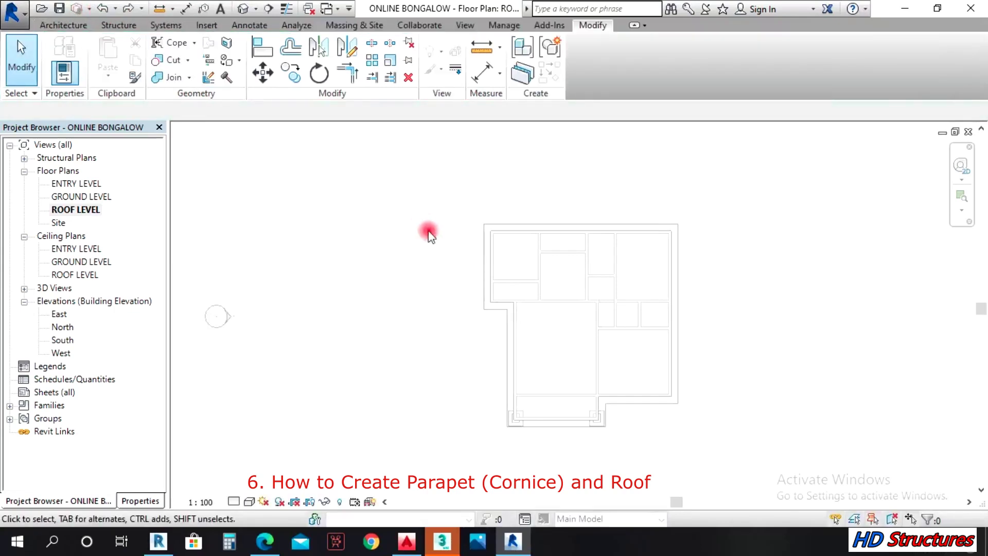
- Start a sloped roof by footprint with picked boundary lines offset 50, beginning along the porch's front and adjoining side cornice edges
{"action": "left_click", "coordinate": [58, 26]}
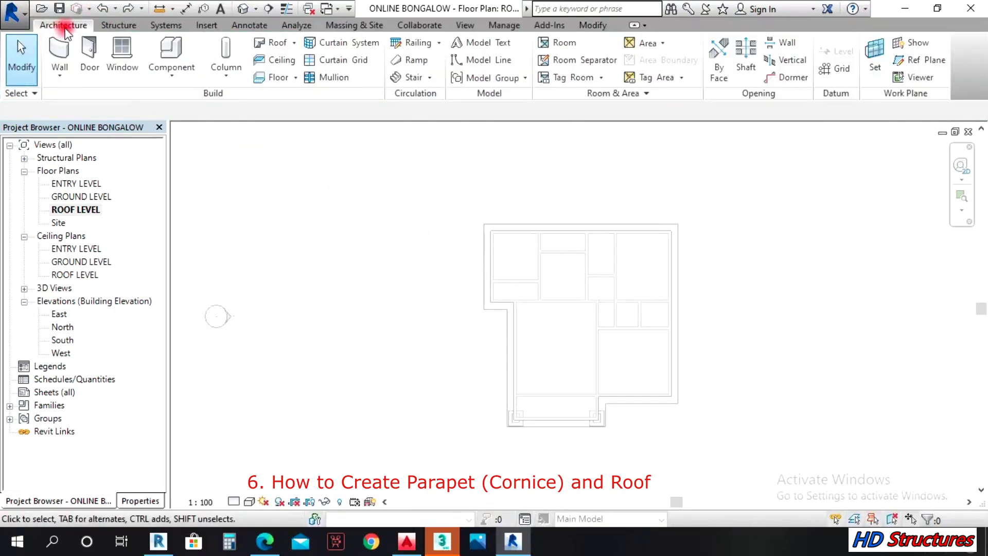
{"action": "left_click", "coordinate": [293, 43]}
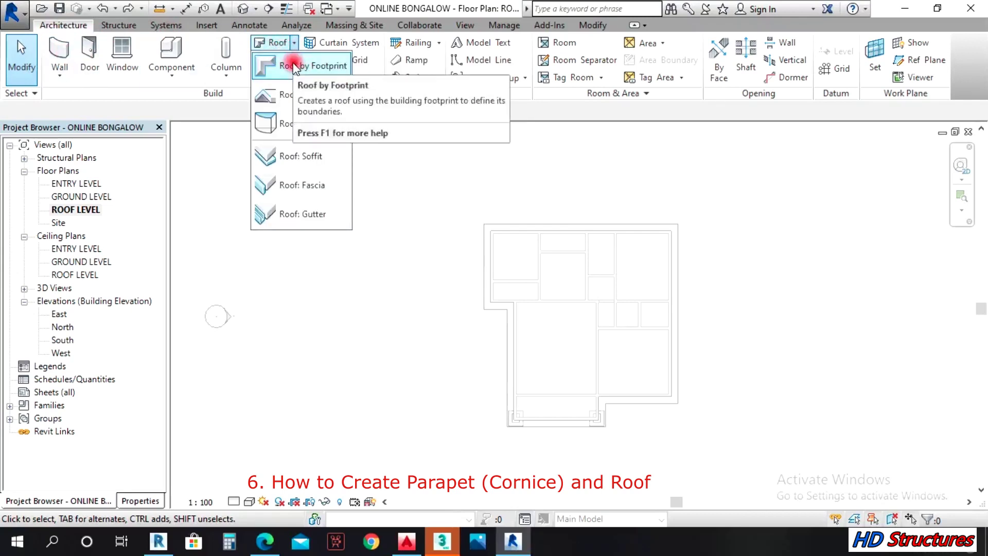
{"action": "left_click", "coordinate": [297, 65]}
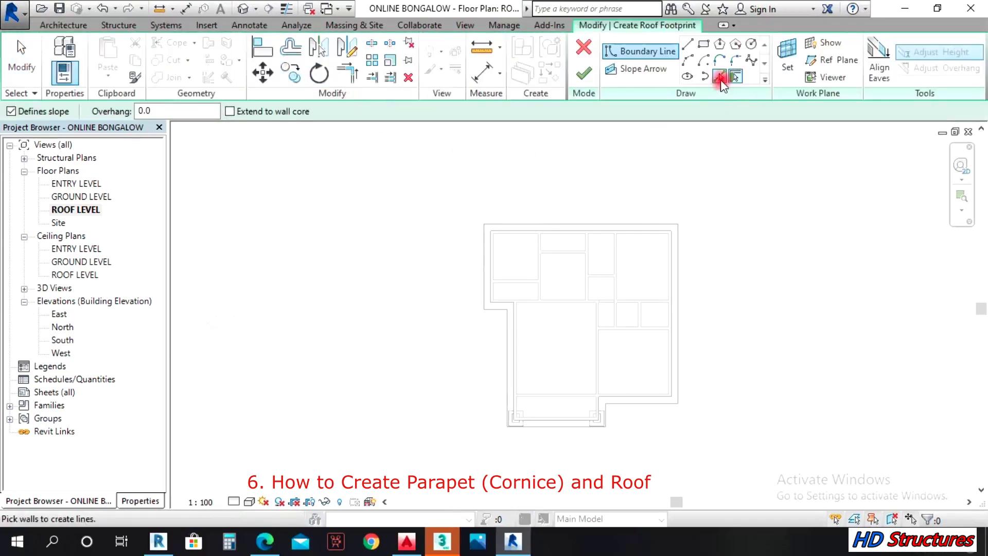
{"action": "left_click", "coordinate": [718, 77]}
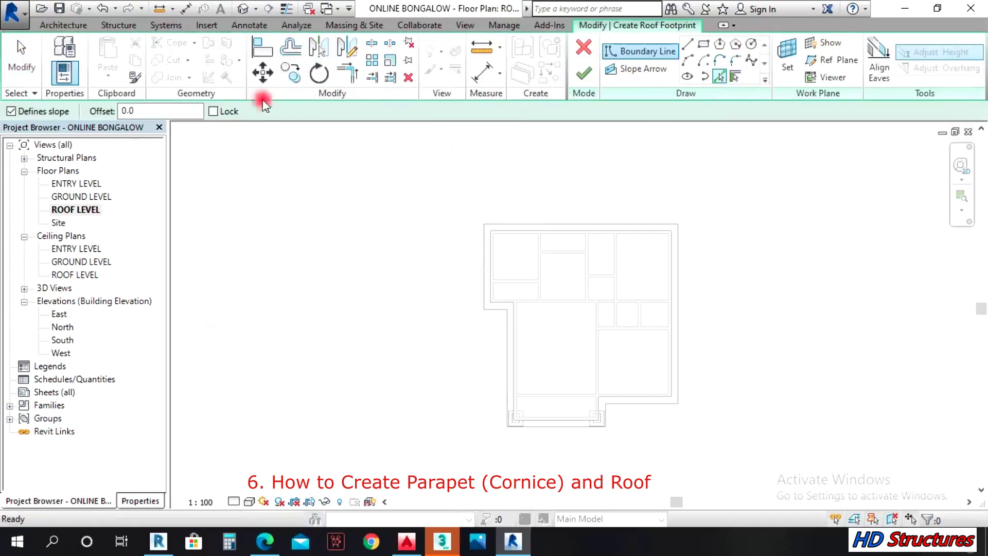
{"action": "left_click", "coordinate": [147, 109]}
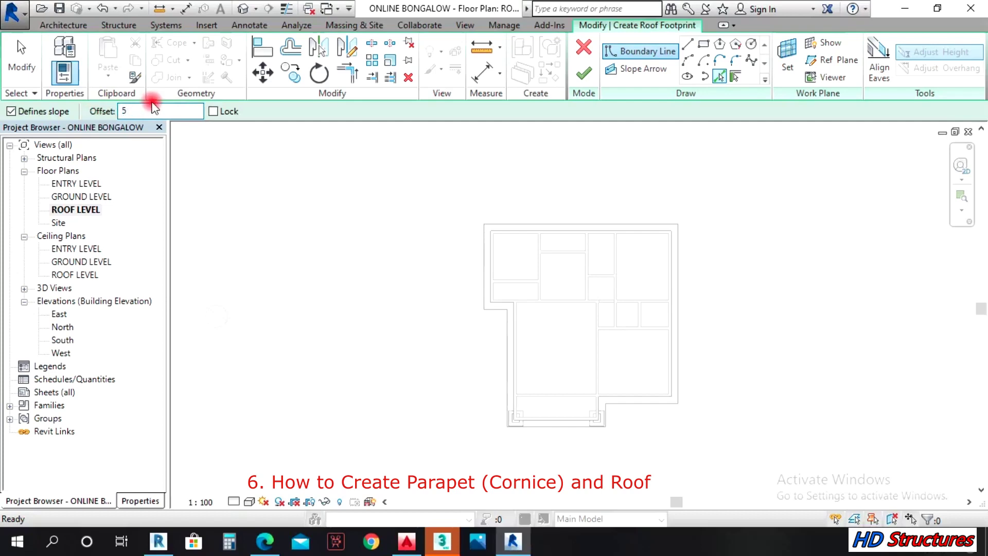
{"action": "scroll", "coordinate": [515, 427], "scroll_direction": "up", "scroll_amount": 5}
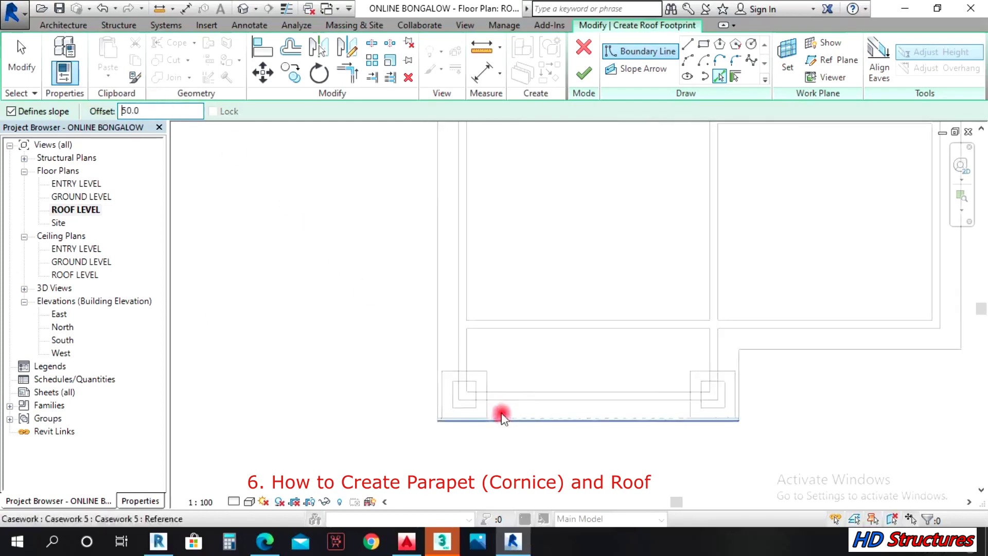
{"action": "scroll", "coordinate": [504, 428], "scroll_direction": "up", "scroll_amount": 1}
{"action": "left_click", "coordinate": [502, 422]}
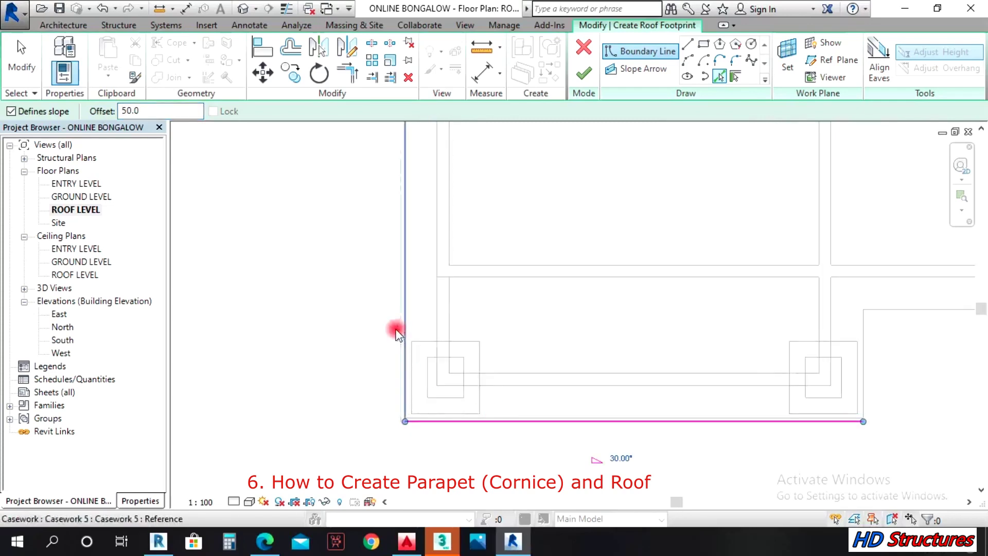
{"action": "left_click", "coordinate": [405, 303]}
- Pick the remaining outer cornice edges at the same 50 offset to complete the roof footprint around the building
{"action": "scroll", "coordinate": [441, 376], "scroll_direction": "down", "scroll_amount": 5}
{"action": "scroll", "coordinate": [379, 273], "scroll_direction": "down", "scroll_amount": 2}
{"action": "scroll", "coordinate": [375, 182], "scroll_direction": "up", "scroll_amount": 3}
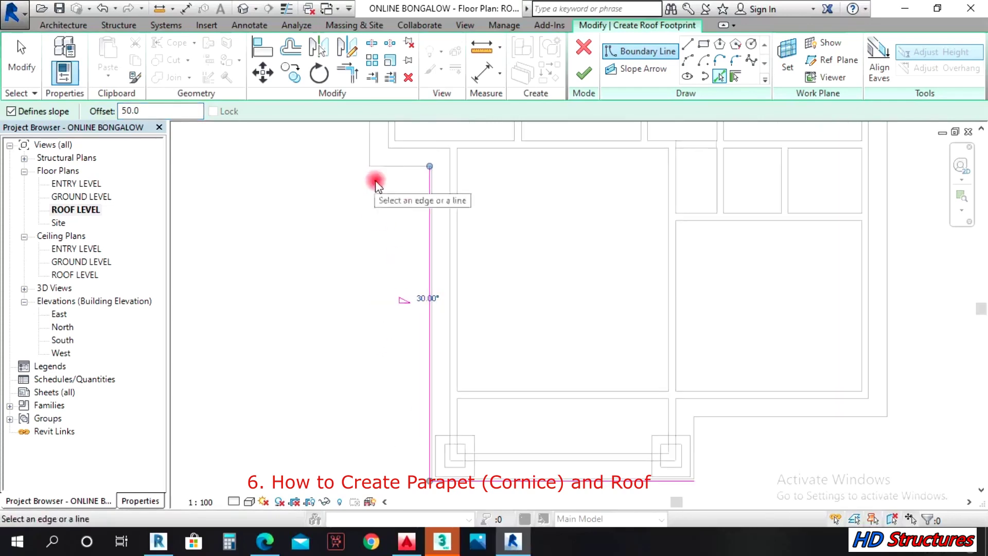
{"action": "left_click", "coordinate": [381, 169]}
{"action": "left_click", "coordinate": [367, 146]}
{"action": "scroll", "coordinate": [352, 319], "scroll_direction": "down", "scroll_amount": 6}
{"action": "scroll", "coordinate": [370, 198], "scroll_direction": "up", "scroll_amount": 4}
{"action": "left_click", "coordinate": [381, 231]}
{"action": "left_click", "coordinate": [676, 242]}
{"action": "scroll", "coordinate": [677, 242], "scroll_direction": "down", "scroll_amount": 2}
{"action": "scroll", "coordinate": [674, 370], "scroll_direction": "up", "scroll_amount": 4}
{"action": "left_click", "coordinate": [521, 399]}
{"action": "scroll", "coordinate": [514, 399], "scroll_direction": "up", "scroll_amount": 2}
{"action": "left_click", "coordinate": [509, 394]}
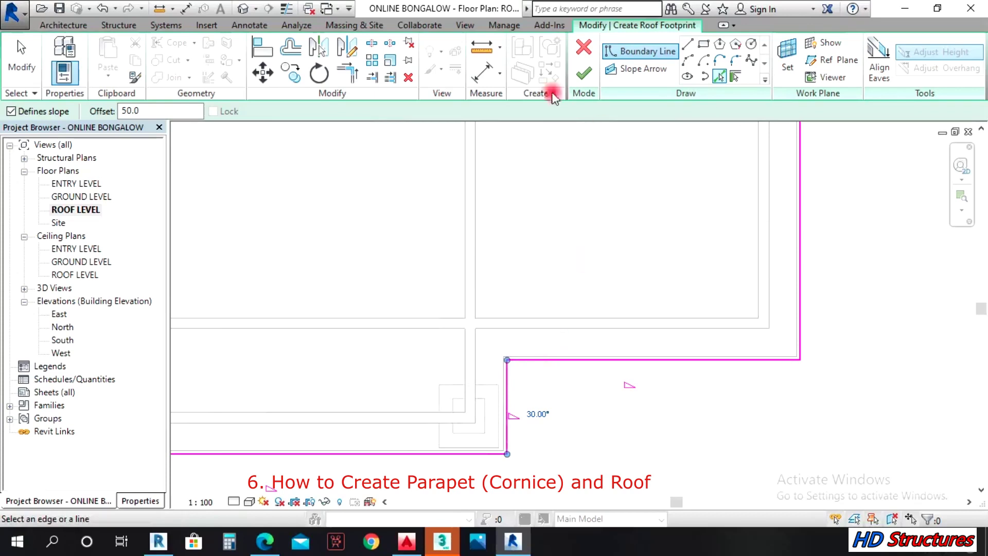
- Trim the roof boundary lines to each other at the corners of the step beside the porch
{"action": "left_click", "coordinate": [347, 72]}
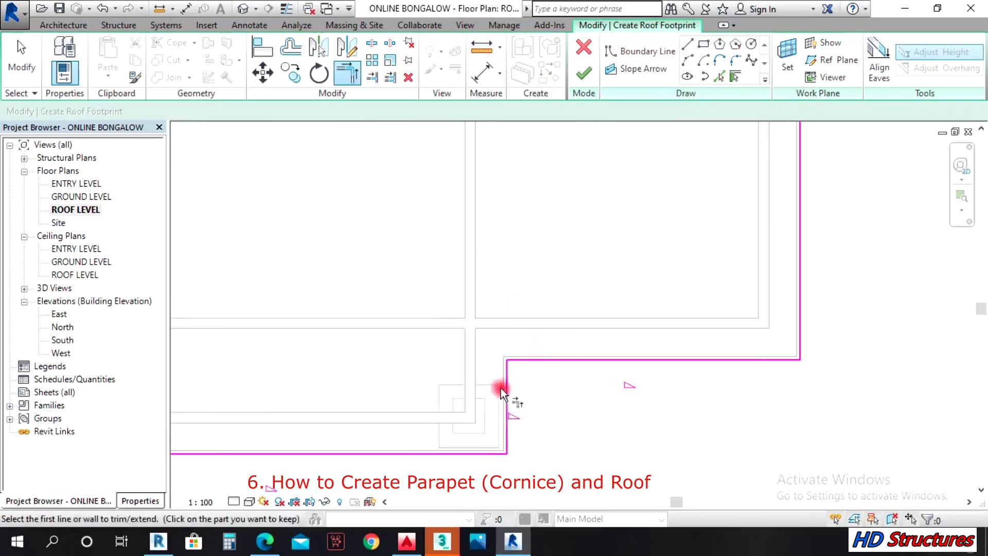
{"action": "left_click", "coordinate": [509, 376]}
{"action": "left_click", "coordinate": [521, 359]}
{"action": "left_click", "coordinate": [801, 360]}
{"action": "scroll", "coordinate": [692, 341], "scroll_direction": "down", "scroll_amount": 5}
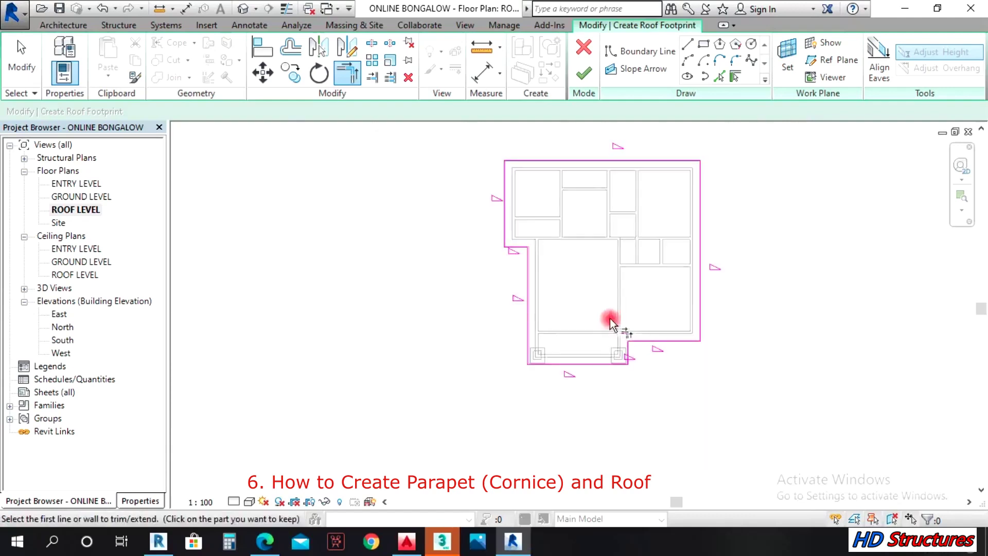
- Finish the footprint roof and show the building from the front in the default 3D view
{"action": "left_click", "coordinate": [583, 73]}
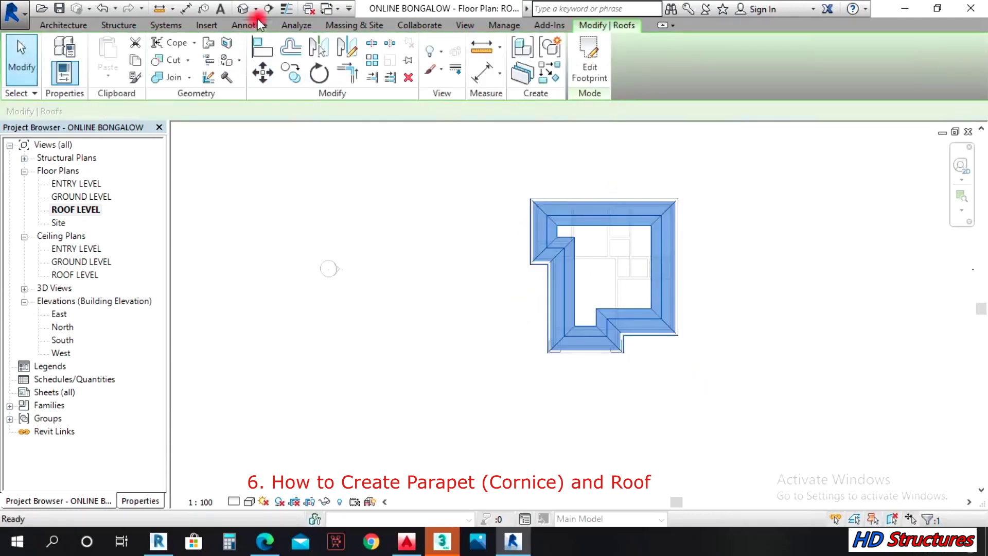
{"action": "left_click", "coordinate": [251, 8]}
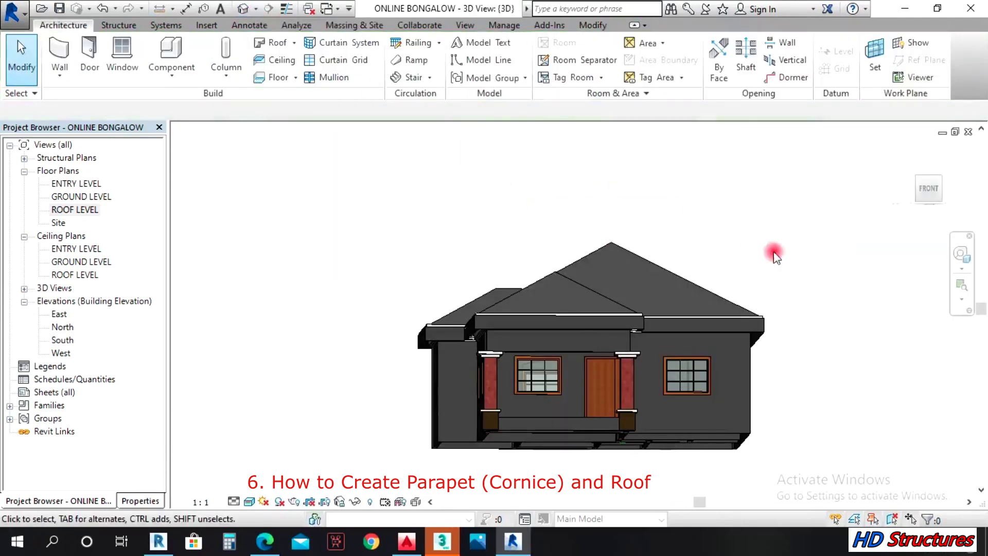
{"action": "left_click", "coordinate": [926, 181]}
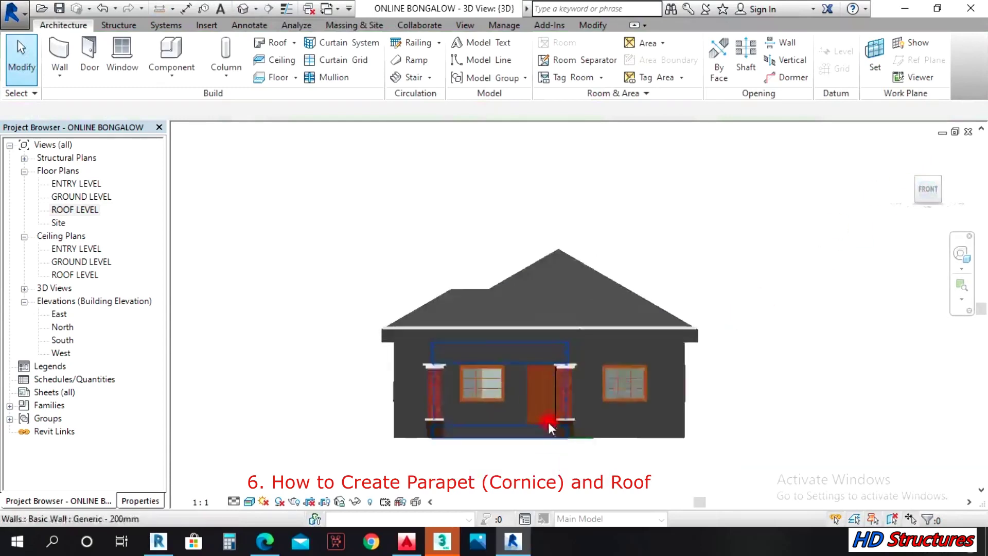
- Edit the roof type's structure and set its structure layer thickness to 1.0
{"action": "left_click", "coordinate": [604, 168]}
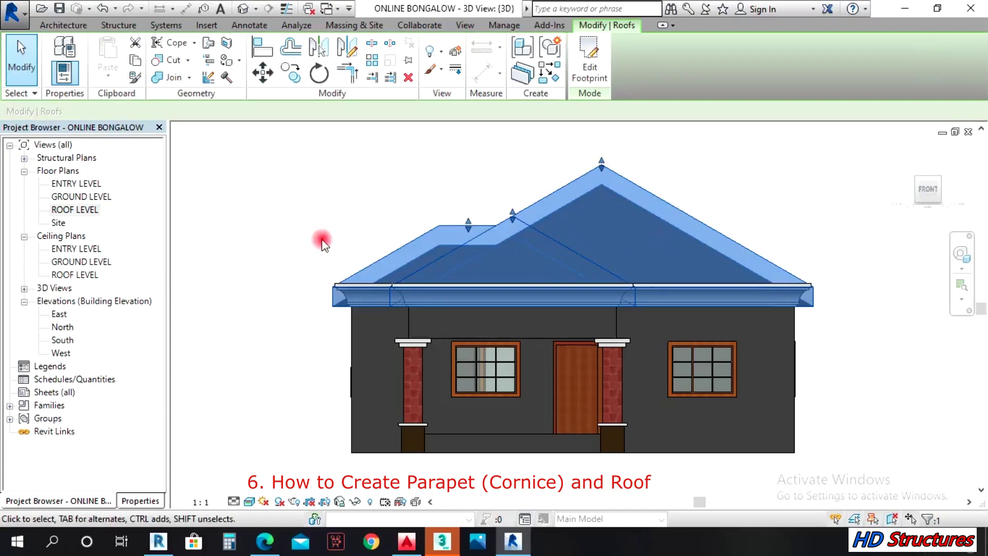
{"action": "left_click", "coordinate": [65, 72]}
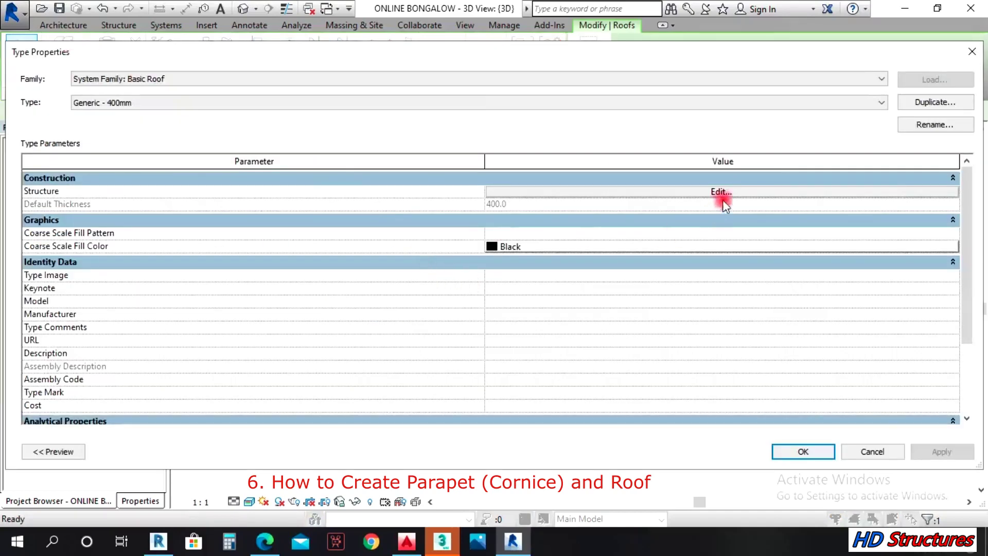
{"action": "left_click", "coordinate": [720, 191]}
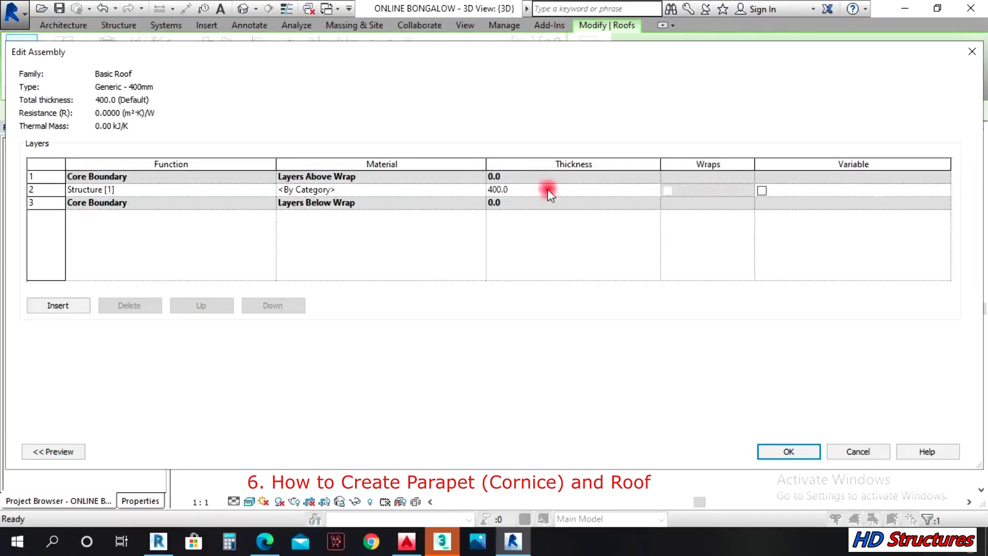
{"action": "left_click", "coordinate": [847, 450]}
{"action": "left_click", "coordinate": [734, 193]}
- Duplicate the PARAPET material for the roof's structure layer and name the copy ROOF
{"action": "left_click", "coordinate": [480, 188]}
{"action": "left_click", "coordinate": [480, 189]}
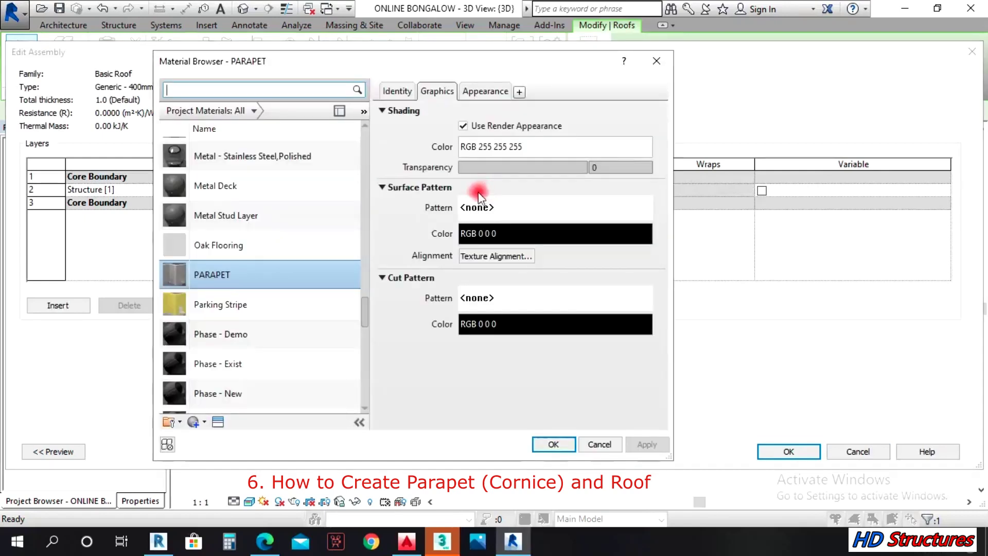
{"action": "right_click", "coordinate": [294, 279]}
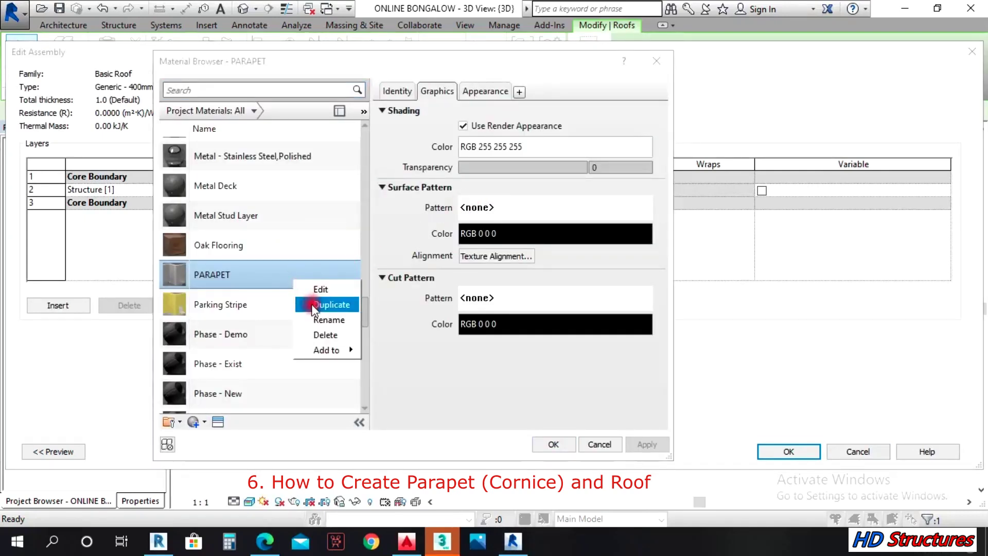
{"action": "left_click", "coordinate": [311, 305]}
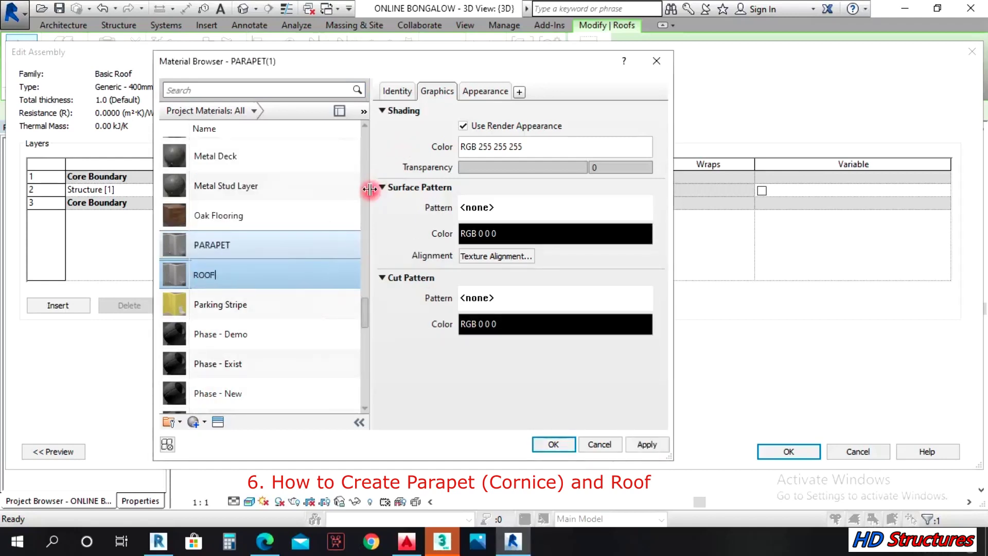
- Duplicate the ROOF material's appearance asset to make it independent of the PARAPET material
{"action": "left_click", "coordinate": [483, 91]}
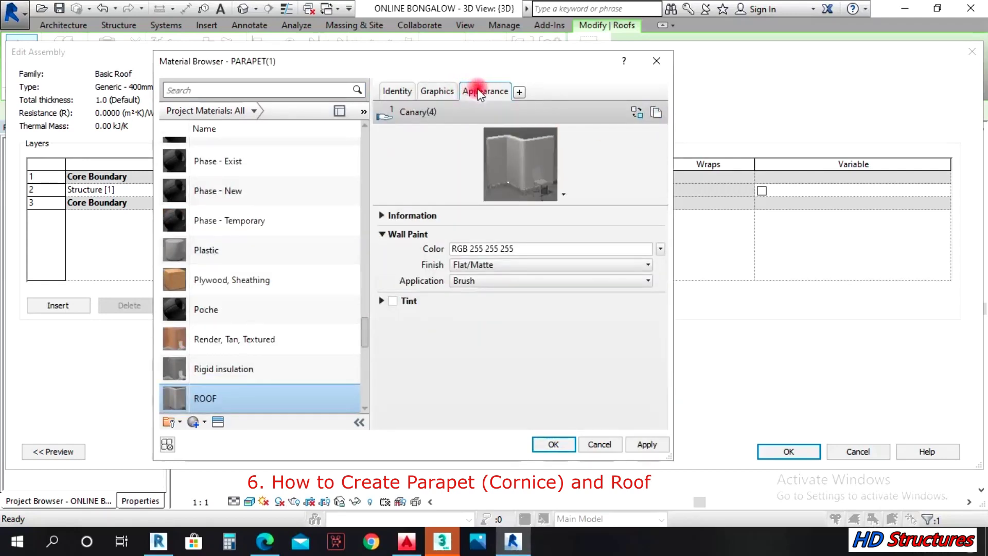
{"action": "left_click", "coordinate": [443, 90]}
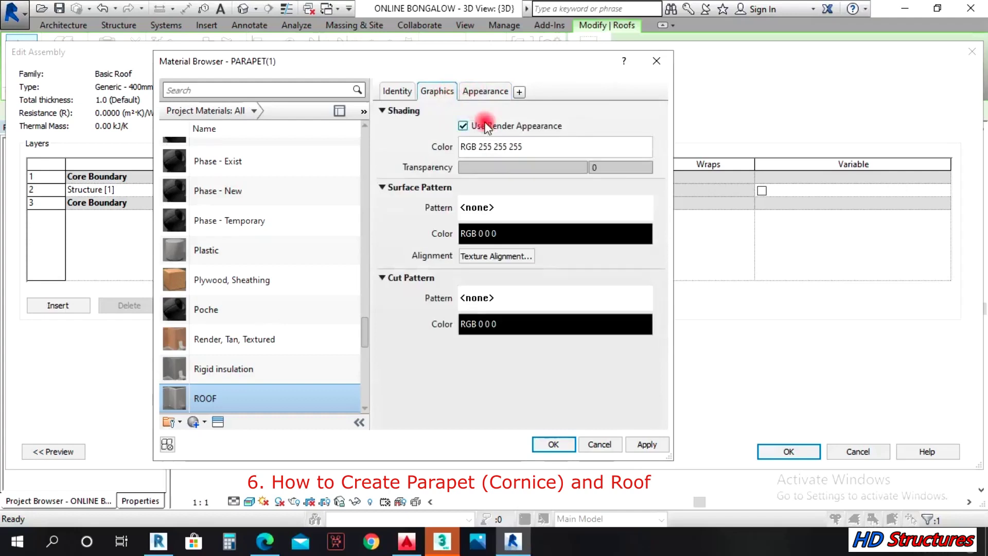
{"action": "left_click", "coordinate": [485, 92]}
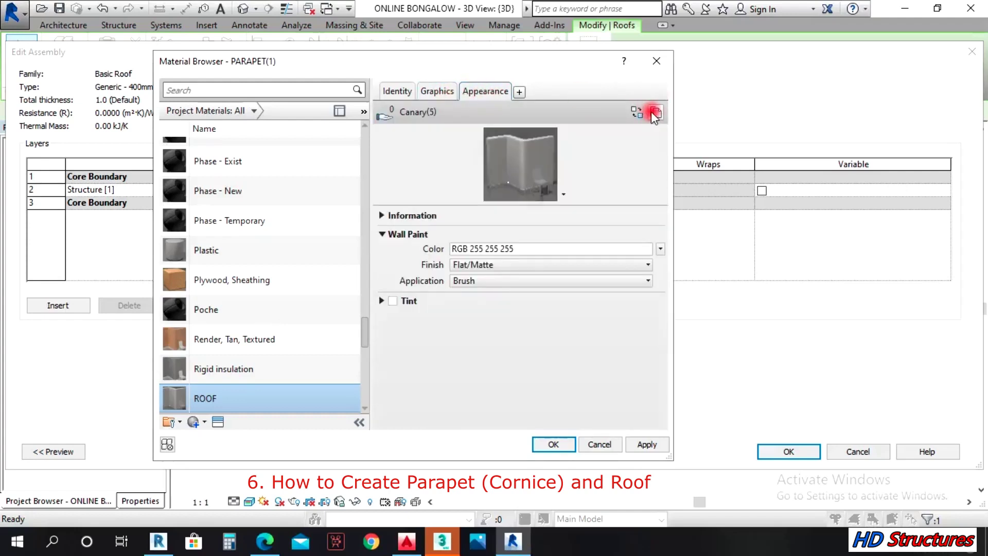
- Replace the ROOF material's appearance asset with Spanish Tile - Brown, found by searching the assets for ROOF
{"action": "left_click", "coordinate": [637, 111]}
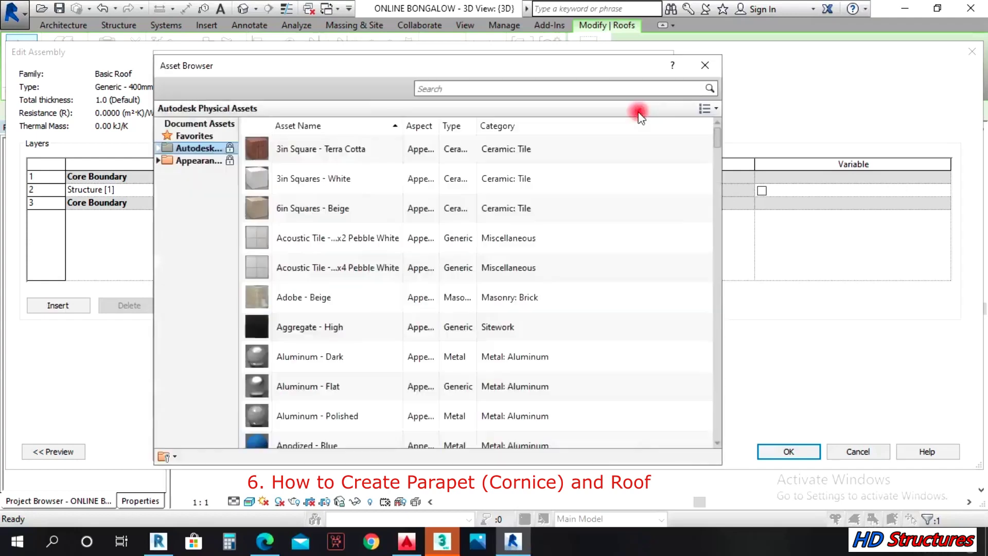
{"action": "left_click", "coordinate": [471, 89]}
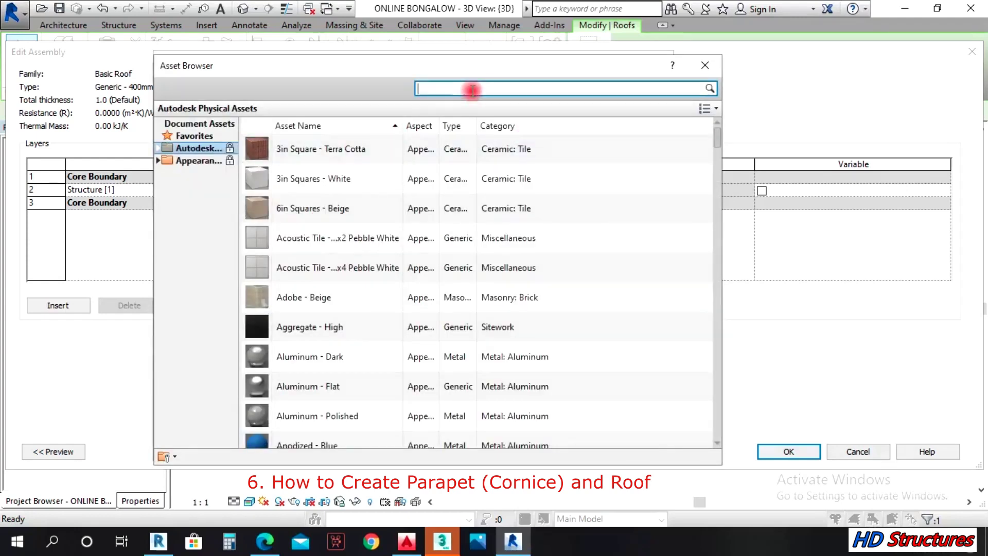
{"action": "type", "text": "ROOF"}
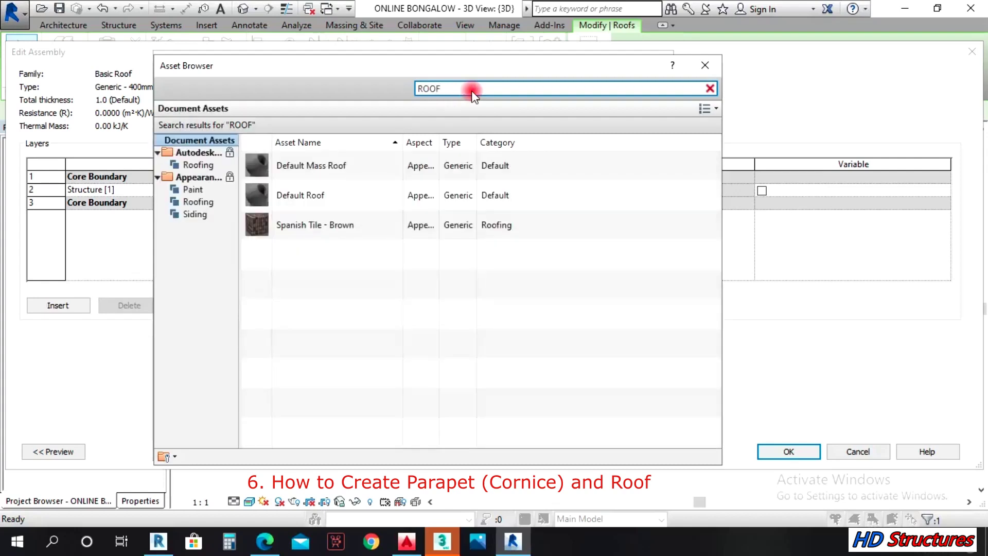
{"action": "left_click", "coordinate": [335, 231]}
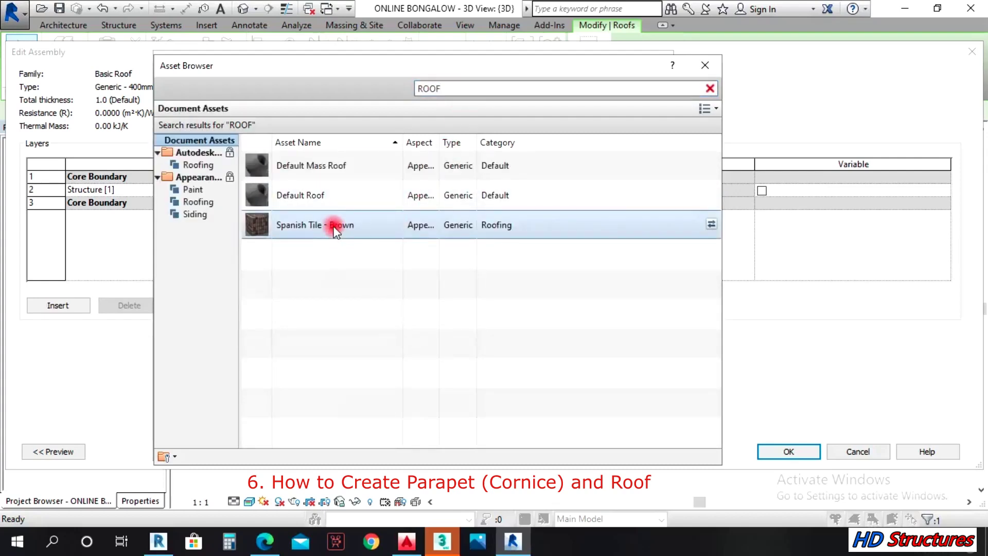
{"action": "double_click", "coordinate": [335, 226]}
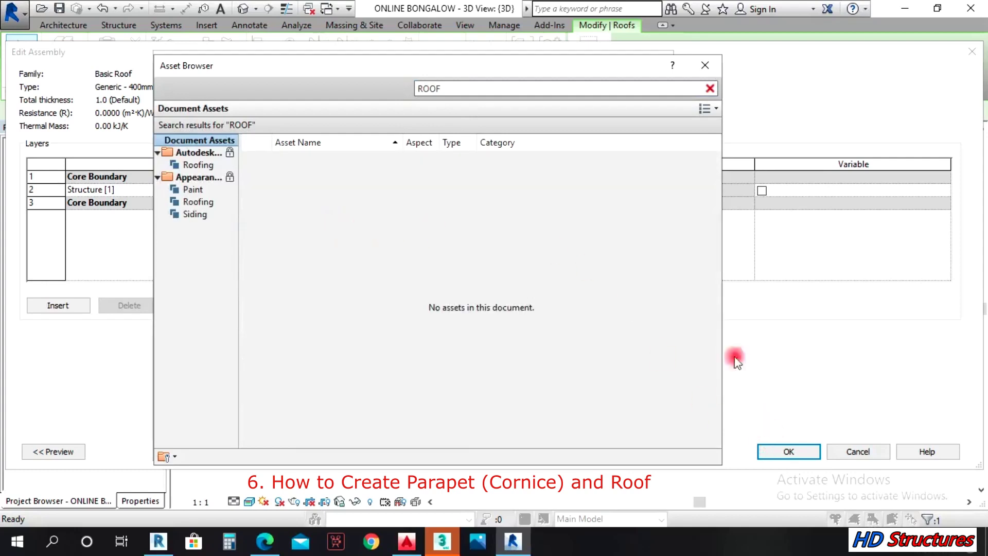
{"action": "left_click", "coordinate": [703, 66]}
{"action": "left_click", "coordinate": [548, 298]}
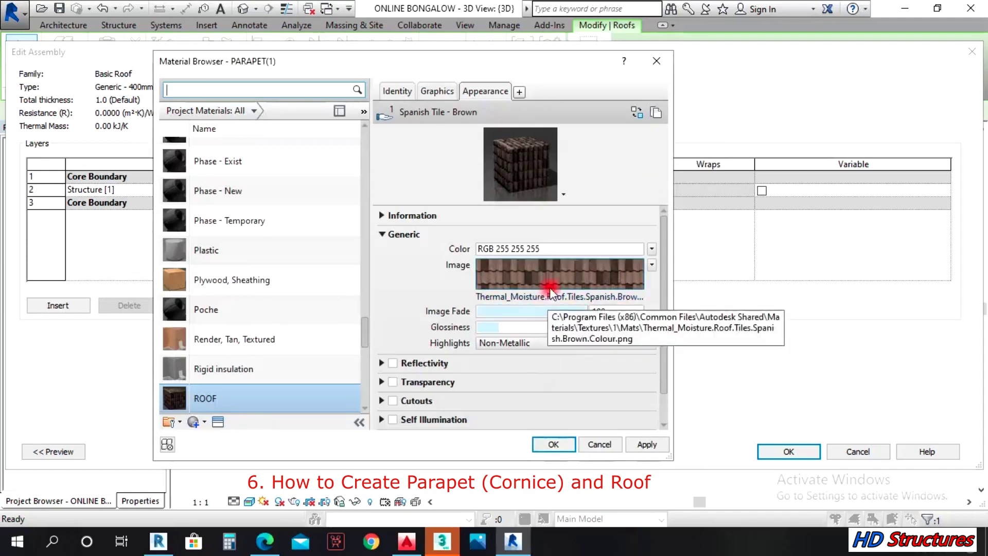
- Set the tile appearance's color to RGB 21 21 21 and apply it to the ROOF material
{"action": "left_click", "coordinate": [579, 249]}
{"action": "left_click", "coordinate": [571, 274]}
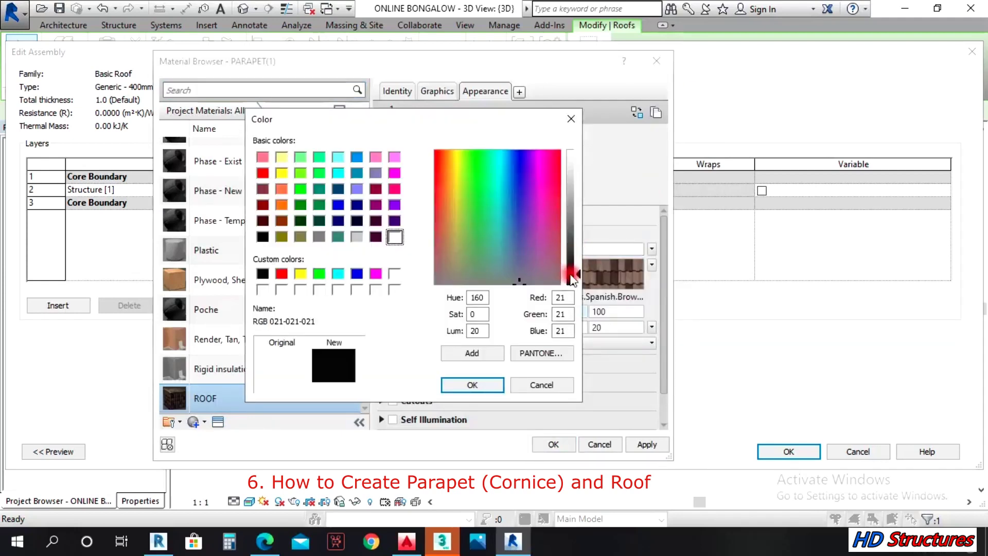
{"action": "left_click", "coordinate": [494, 384]}
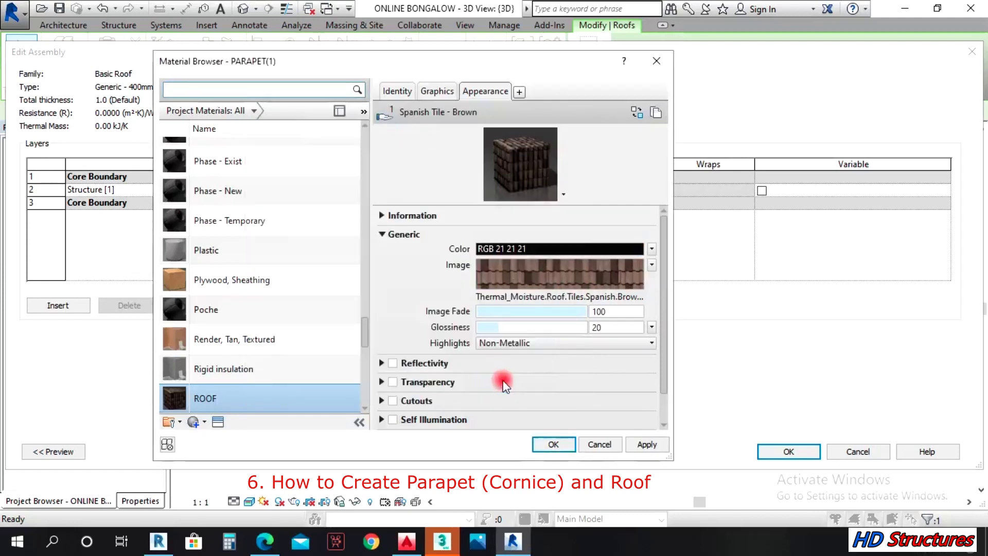
{"action": "left_click", "coordinate": [638, 444]}
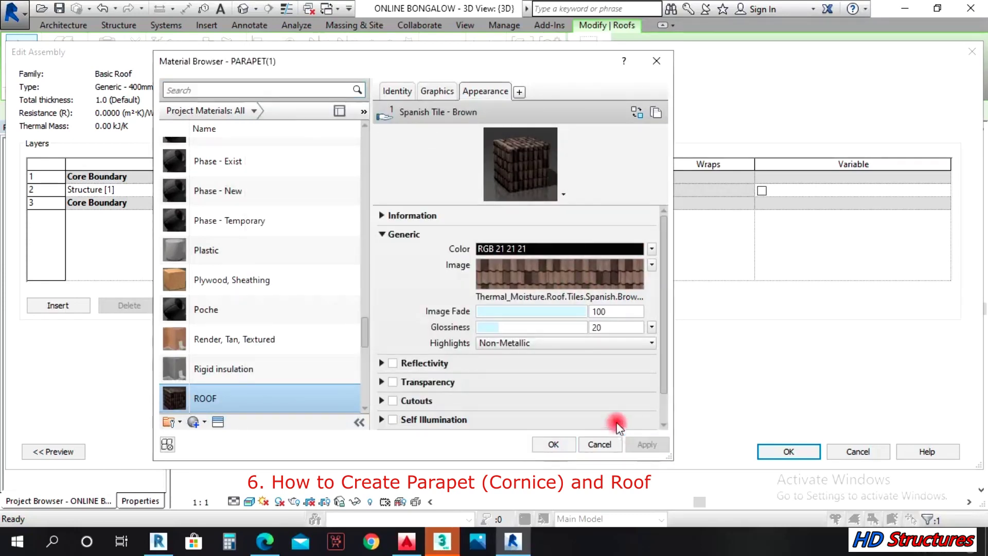
- Set the tile appearance's color to RGB 247 247 247, then accept the material and roof type changes
{"action": "left_click", "coordinate": [533, 243]}
{"action": "left_click", "coordinate": [577, 155]}
{"action": "left_click", "coordinate": [483, 384]}
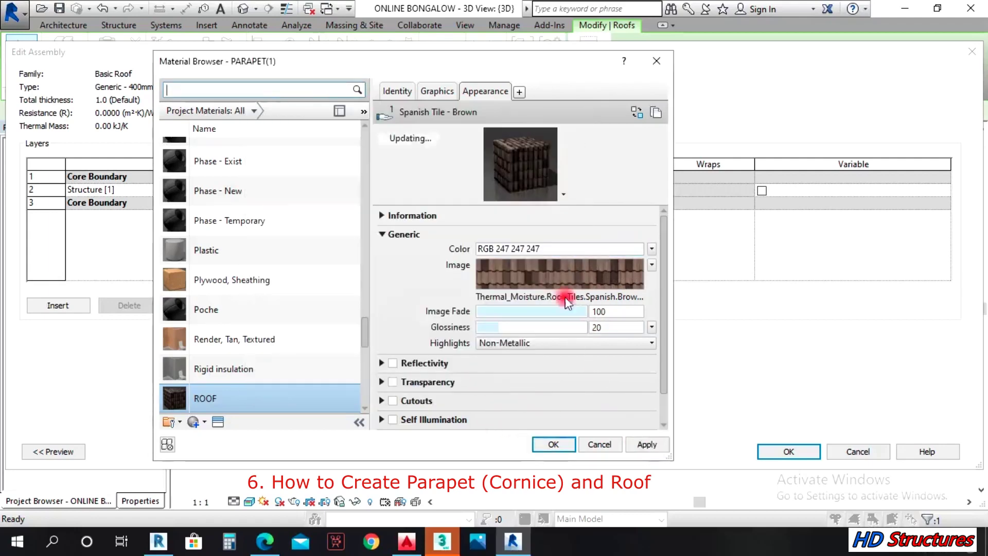
{"action": "left_click", "coordinate": [638, 444]}
{"action": "left_click", "coordinate": [558, 444]}
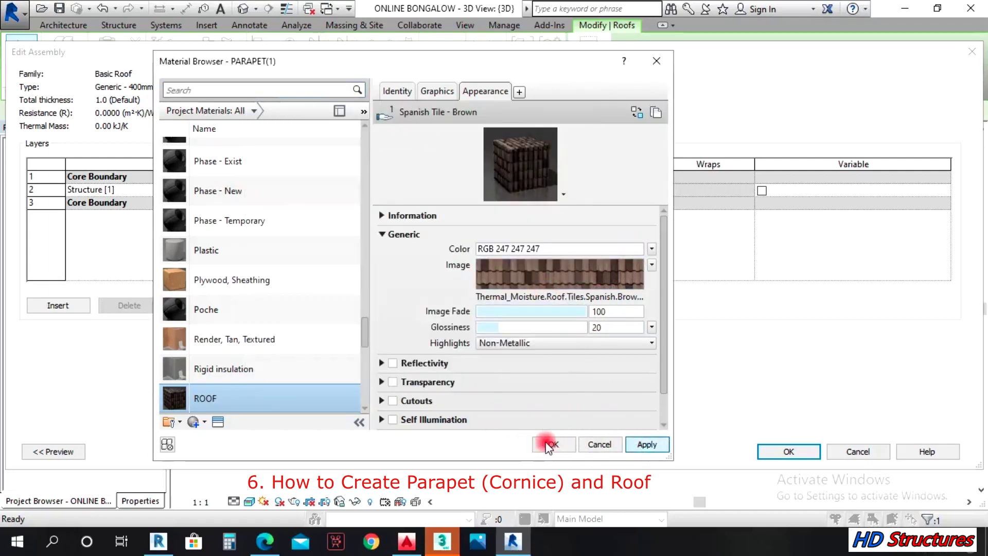
{"action": "left_click", "coordinate": [789, 452]}
{"action": "left_click", "coordinate": [789, 452]}
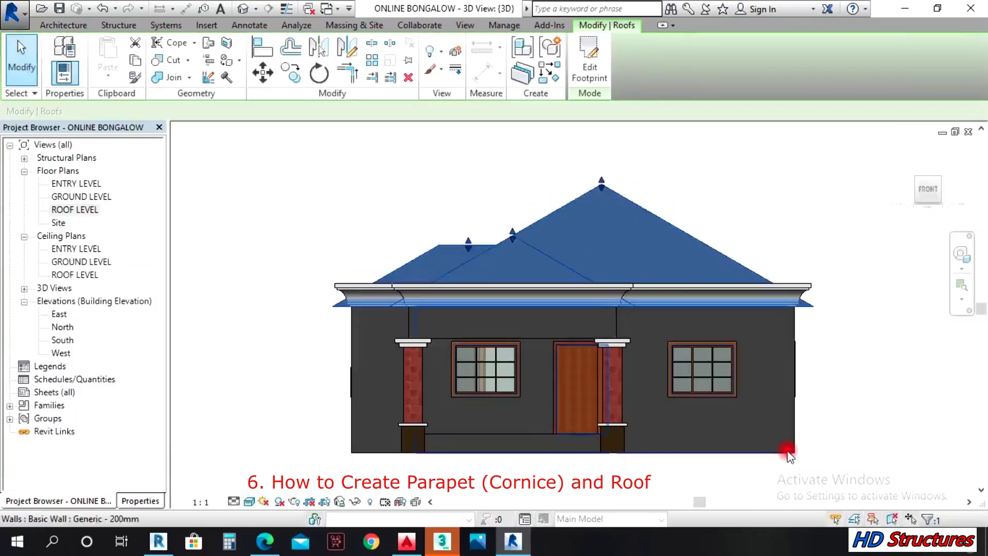
{"action": "left_click", "coordinate": [765, 211]}
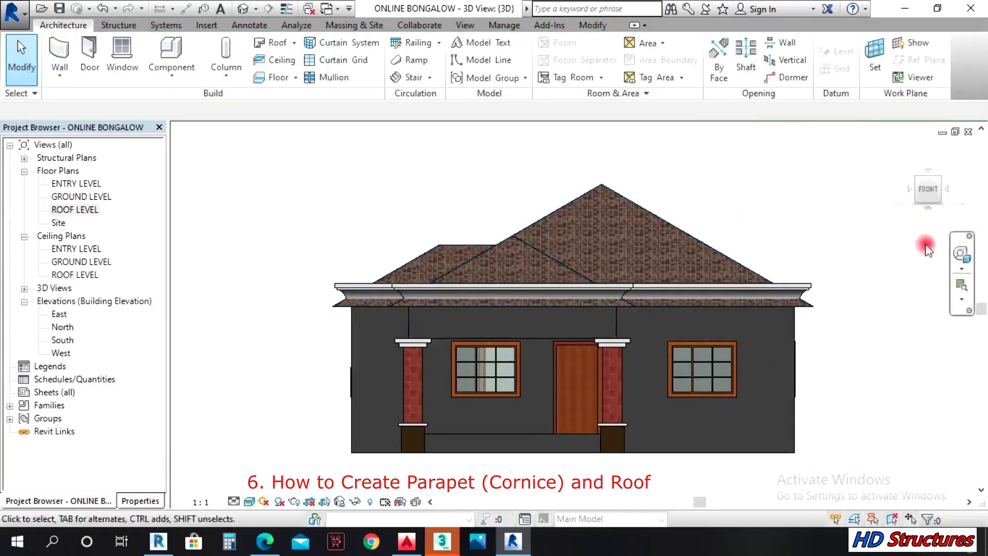
- Move the roof up 550 mm in the front view, from the cornice's lower edge to its top edge
{"action": "left_click", "coordinate": [961, 253]}
{"action": "left_click_drag", "start_coordinate": [805, 283], "coordinate": [721, 273]}
{"action": "left_click", "coordinate": [924, 182]}
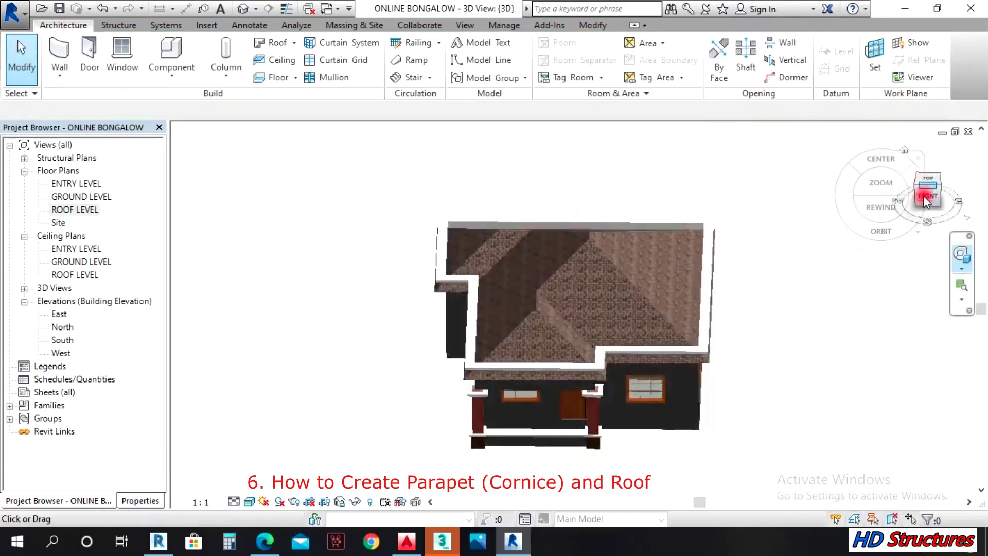
{"action": "key", "text": "Escape"}
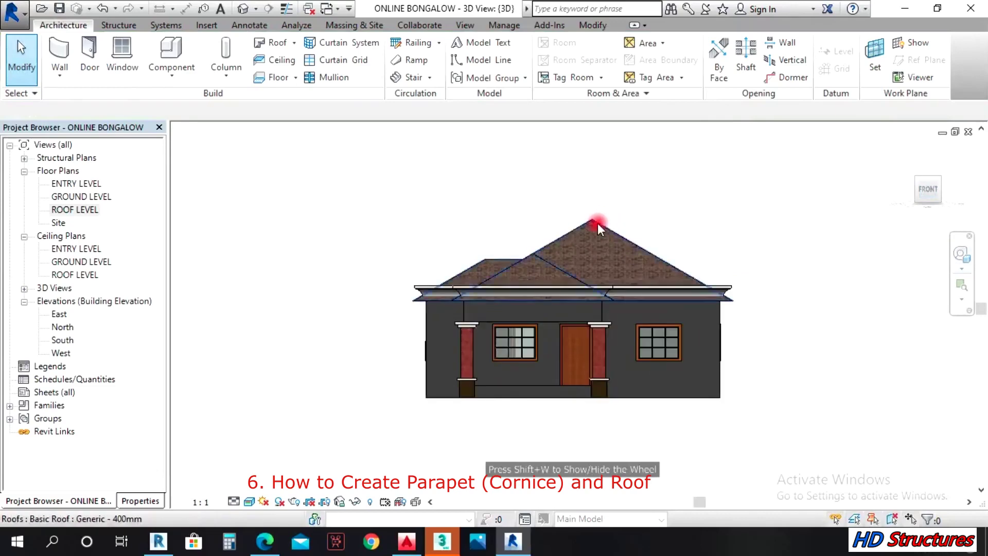
{"action": "left_click", "coordinate": [598, 224]}
{"action": "left_click", "coordinate": [260, 71]}
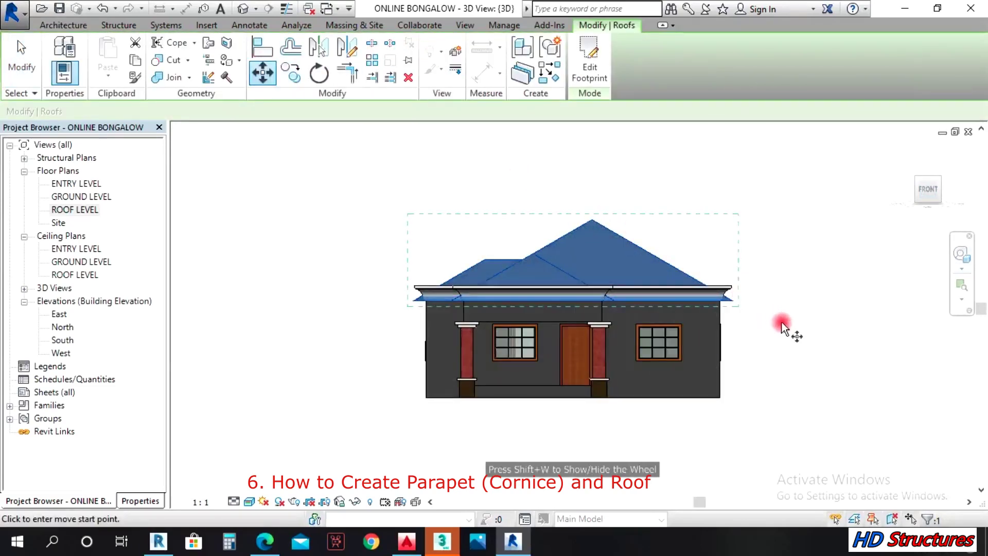
{"action": "scroll", "coordinate": [715, 306], "scroll_direction": "up", "scroll_amount": 6}
{"action": "scroll", "coordinate": [701, 292], "scroll_direction": "up", "scroll_amount": 3}
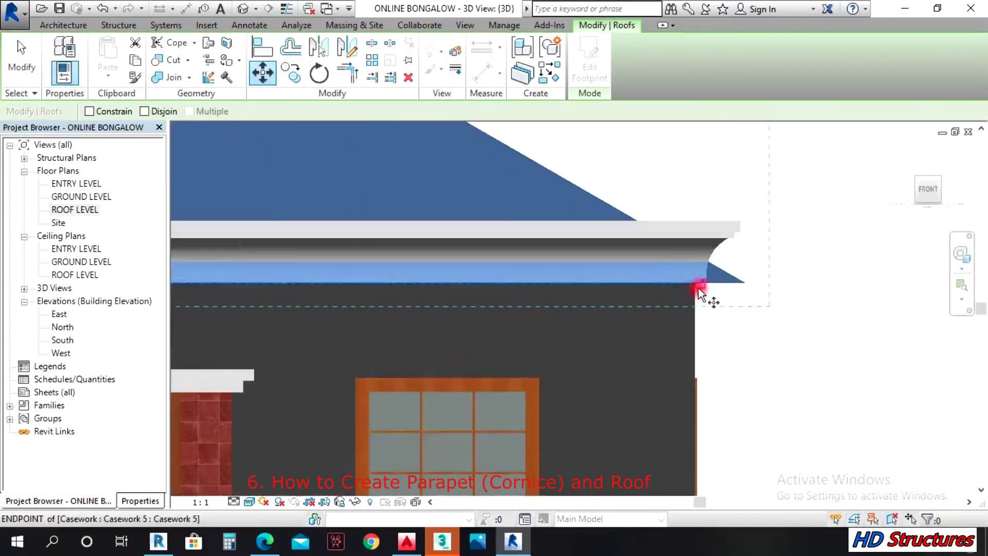
{"action": "left_click", "coordinate": [701, 289]}
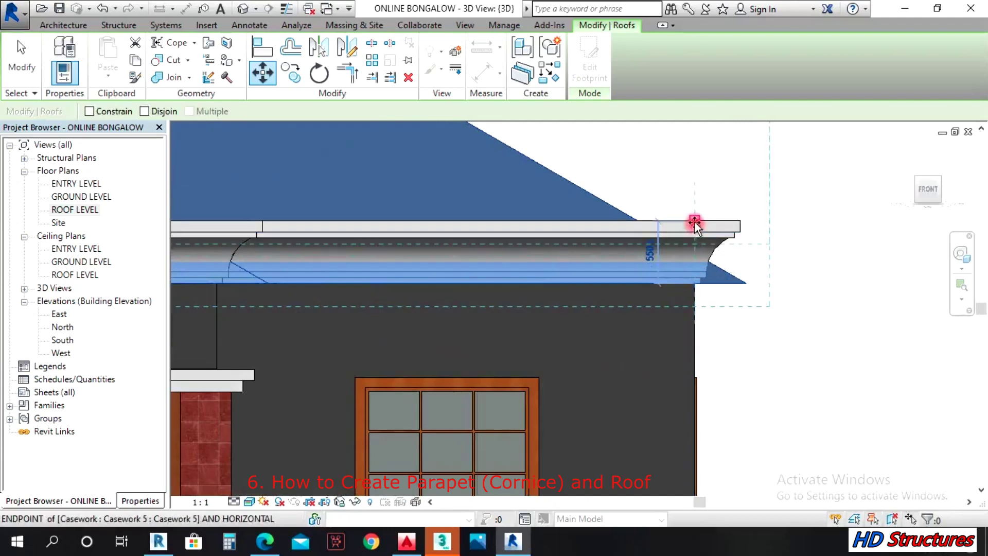
{"action": "left_click", "coordinate": [695, 222]}
- Examine how the raised roof sits on the parapet, at the eaves and from several angles
{"action": "scroll", "coordinate": [765, 276], "scroll_direction": "down", "scroll_amount": 2}
{"action": "scroll", "coordinate": [765, 276], "scroll_direction": "down", "scroll_amount": 3}
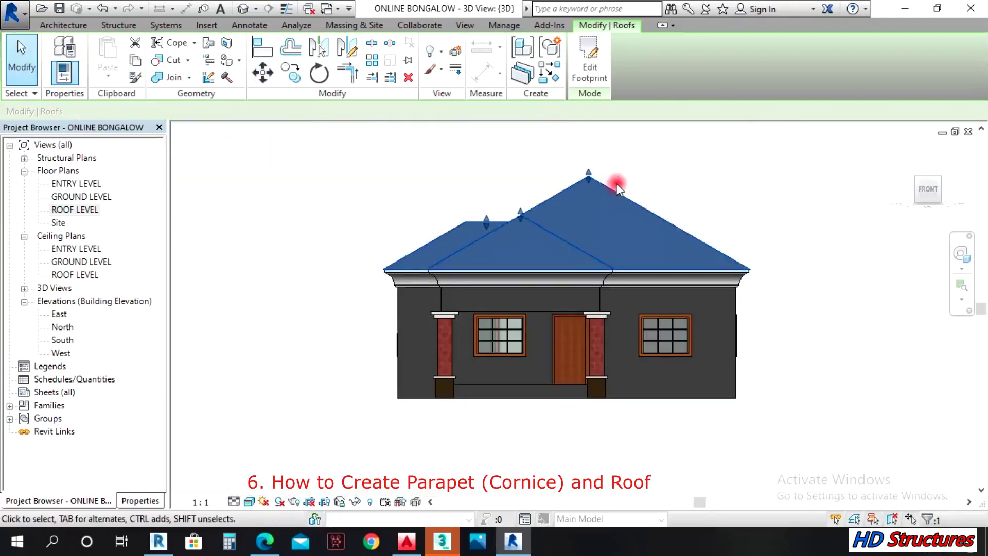
{"action": "scroll", "coordinate": [363, 295], "scroll_direction": "up", "scroll_amount": 5}
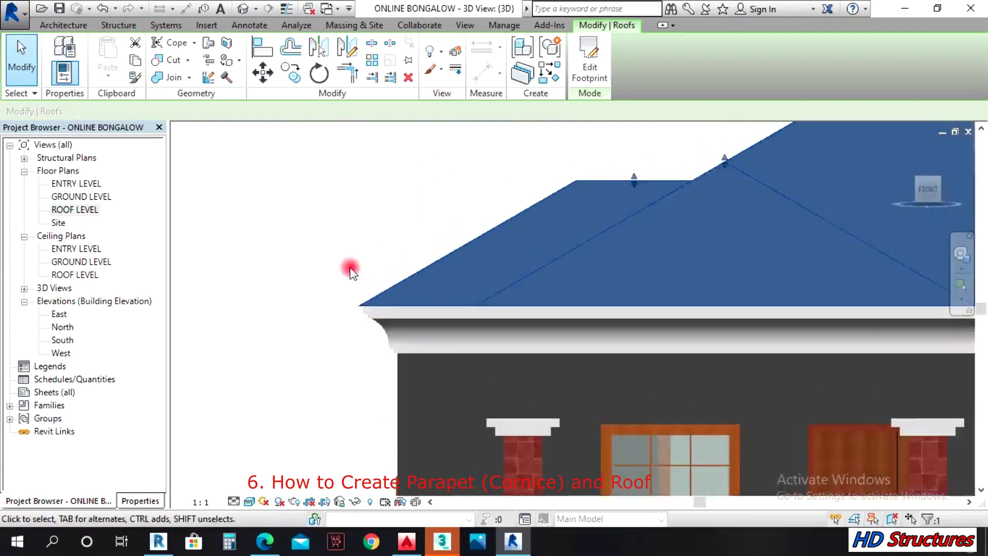
{"action": "left_click", "coordinate": [350, 272]}
{"action": "scroll", "coordinate": [341, 282], "scroll_direction": "down", "scroll_amount": 5}
{"action": "left_click", "coordinate": [961, 253]}
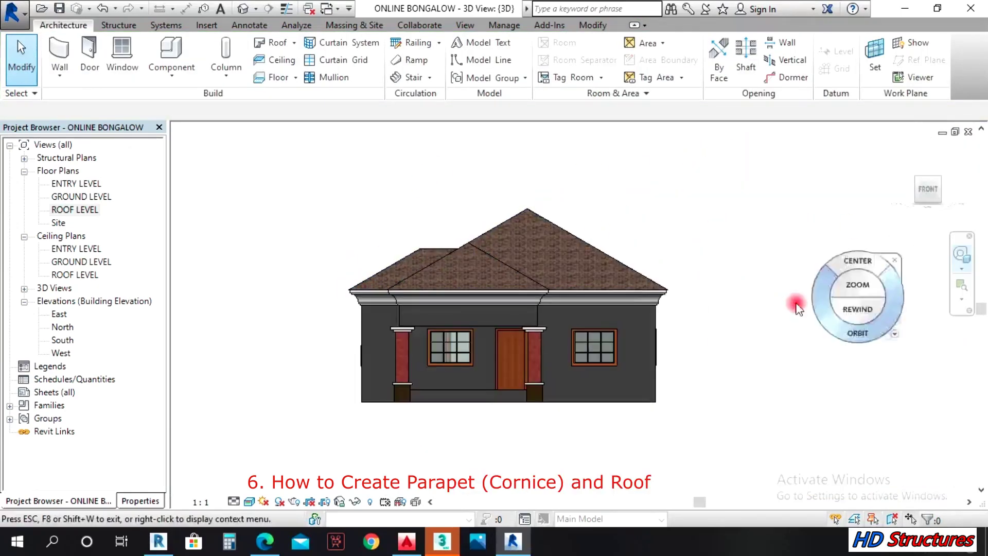
{"action": "left_click_drag", "start_coordinate": [636, 316], "coordinate": [705, 338]}
{"action": "scroll", "coordinate": [560, 330], "scroll_direction": "up", "scroll_amount": 3}
{"action": "scroll", "coordinate": [617, 346], "scroll_direction": "down", "scroll_amount": 3}
{"action": "left_click_drag", "start_coordinate": [569, 341], "coordinate": [437, 294]}
{"action": "key", "text": "Escape"}
- Set the roof's slope to 35°
{"action": "left_click", "coordinate": [516, 256]}
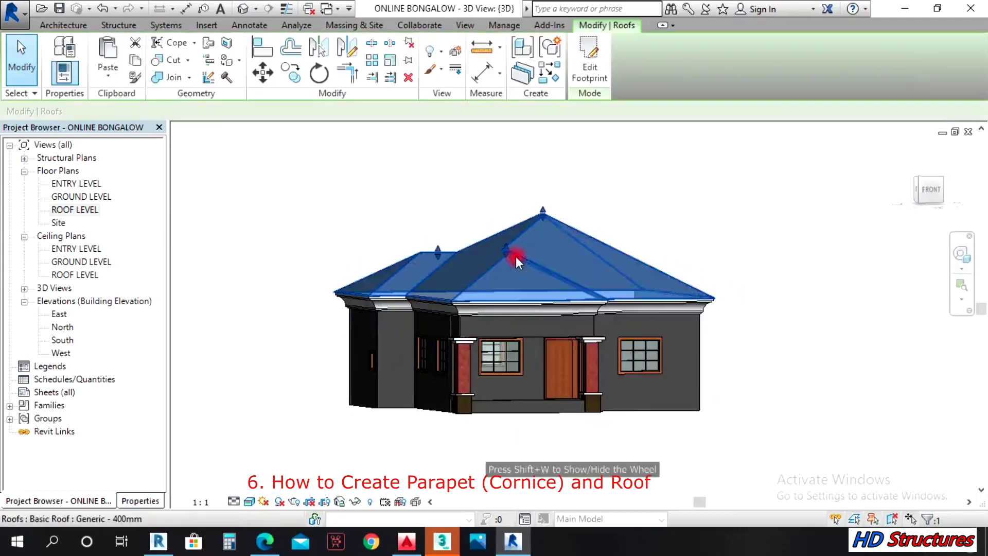
{"action": "left_click", "coordinate": [132, 501]}
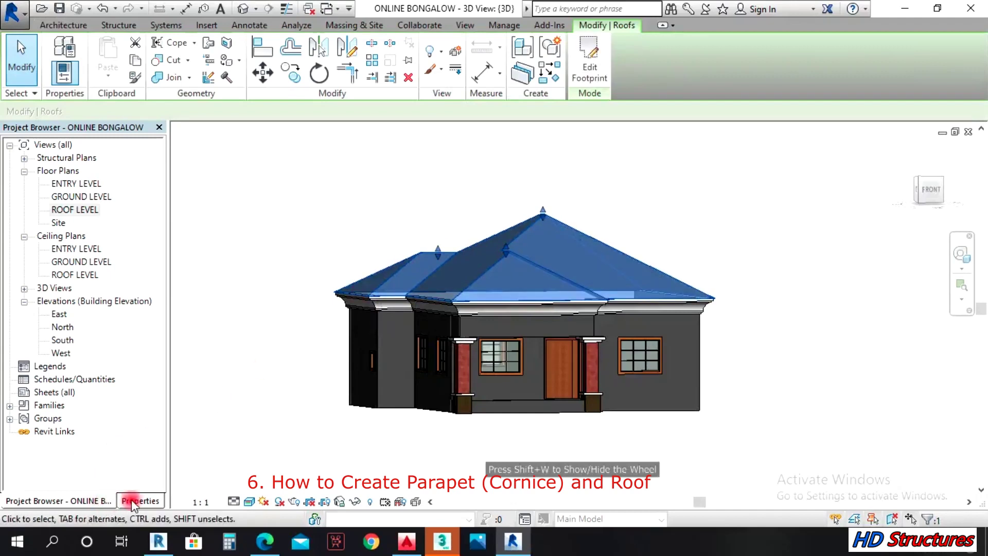
{"action": "left_click", "coordinate": [110, 410]}
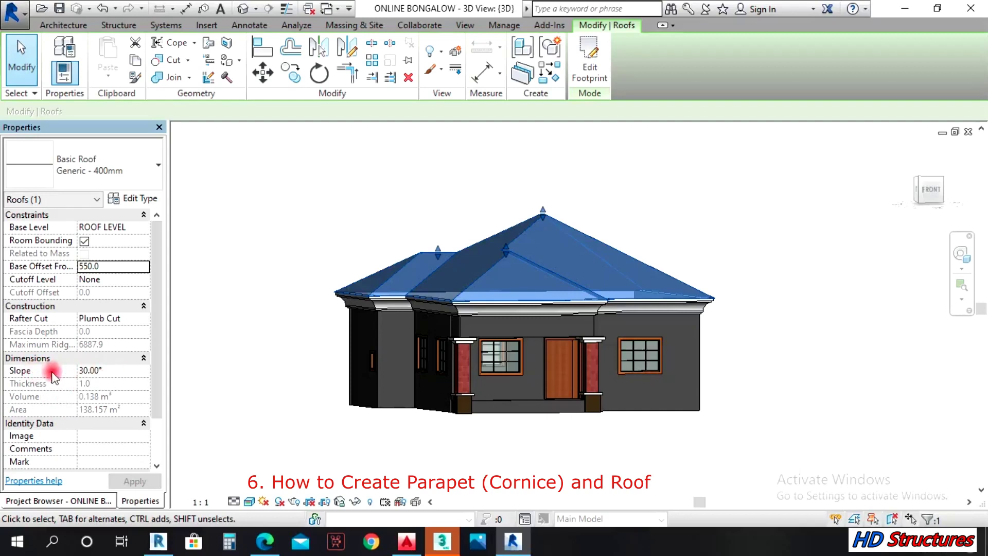
{"action": "left_click", "coordinate": [122, 371]}
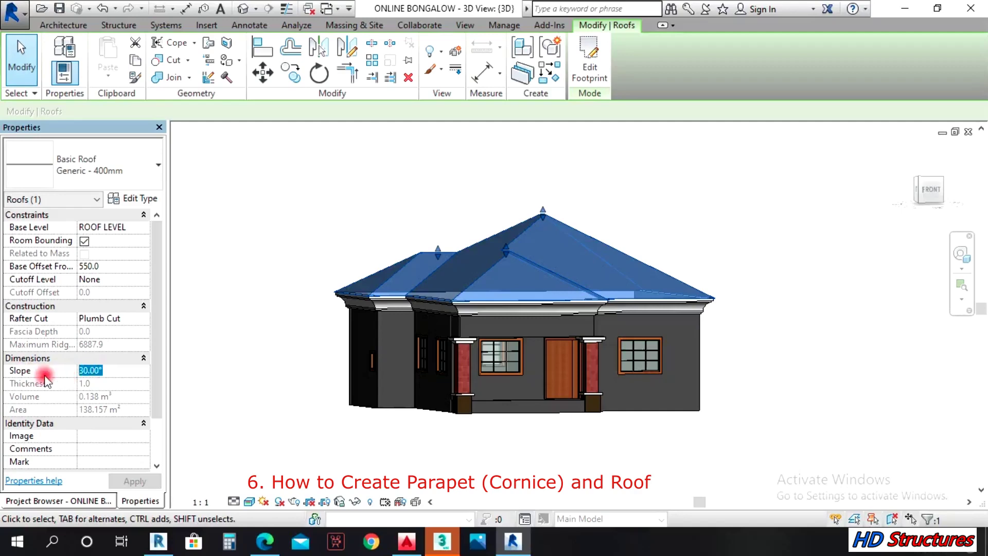
{"action": "type", "text": "35"}
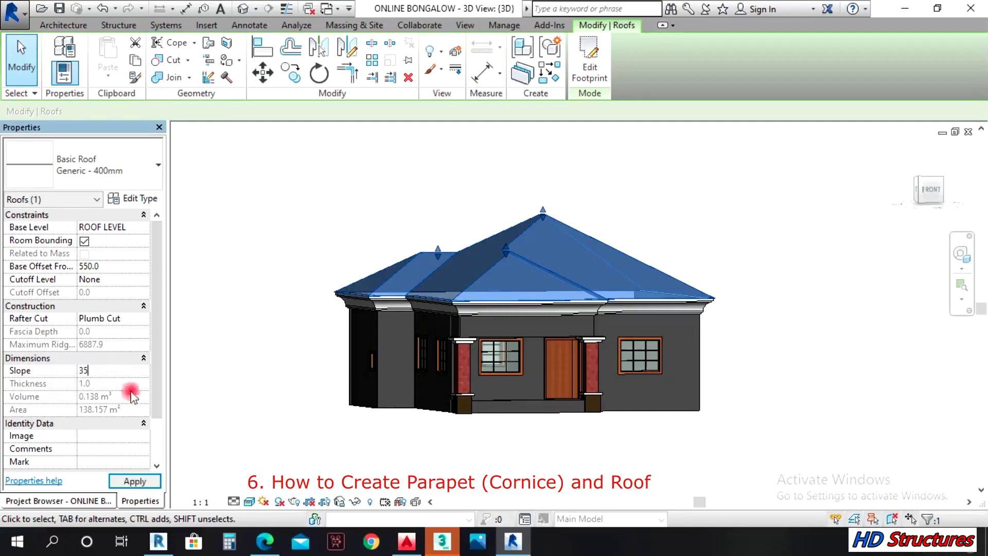
{"action": "left_click", "coordinate": [126, 481]}
- Examine the steeper roof from the sides of the building in the 3D view
{"action": "left_click", "coordinate": [206, 378]}
{"action": "left_click", "coordinate": [961, 256]}
{"action": "left_click_drag", "start_coordinate": [727, 308], "coordinate": [696, 337]}
{"action": "left_click_drag", "start_coordinate": [618, 338], "coordinate": [482, 339]}
{"action": "middle_click_drag", "start_coordinate": [482, 338], "coordinate": [457, 348], "text": "shift"}
{"action": "left_click_drag", "start_coordinate": [316, 350], "coordinate": [316, 352]}
{"action": "left_click_drag", "start_coordinate": [714, 346], "coordinate": [710, 382]}
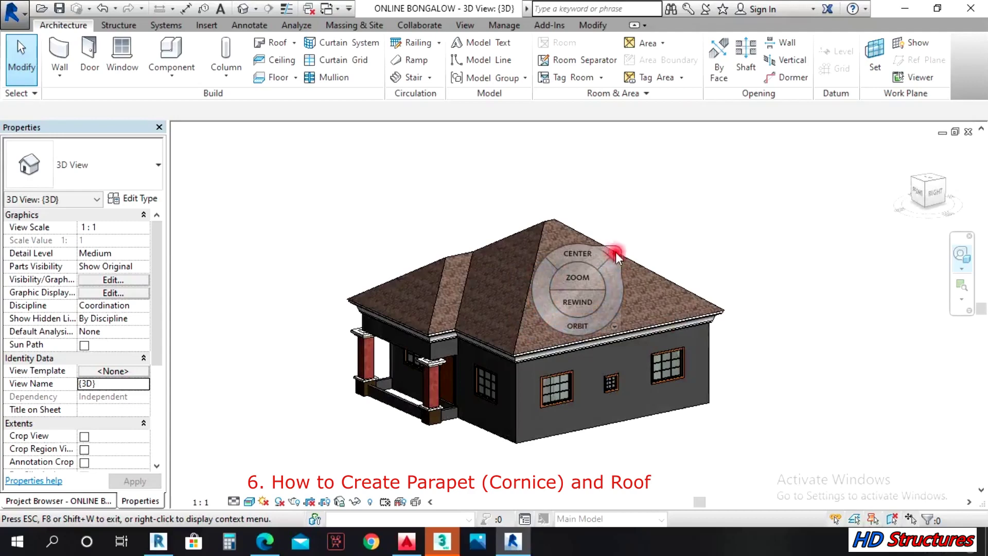
{"action": "left_click", "coordinate": [614, 251]}
- Edit the roof footprint in the ROOF LEVEL plan so the front porch edge no longer defines a slope, and finish the sketch
{"action": "left_click", "coordinate": [449, 263]}
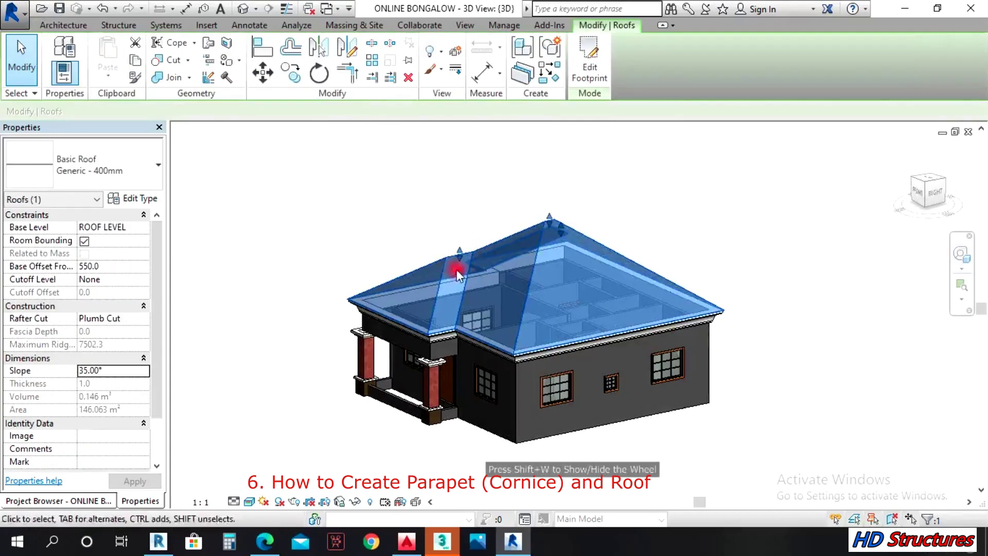
{"action": "left_click", "coordinate": [590, 65]}
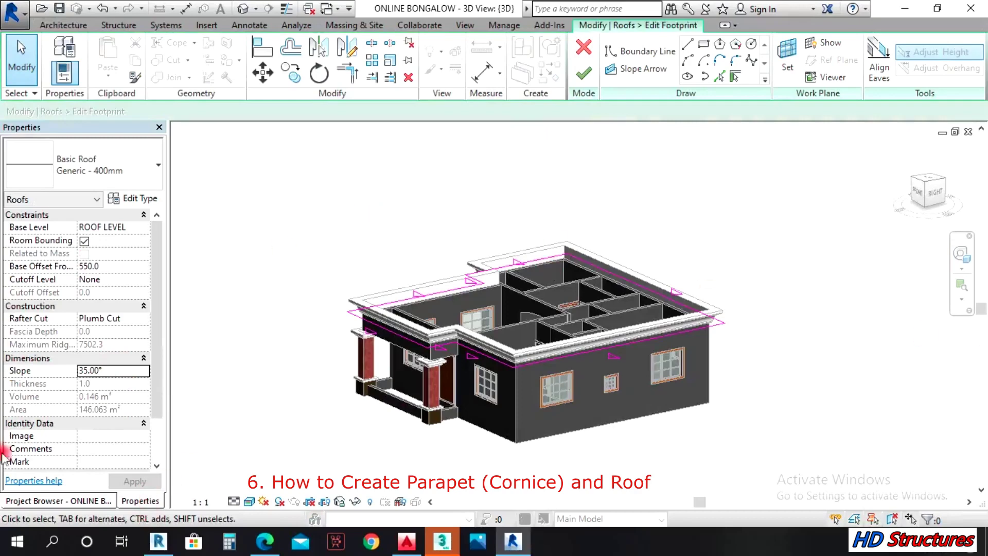
{"action": "left_click", "coordinate": [70, 502]}
{"action": "double_click", "coordinate": [76, 215]}
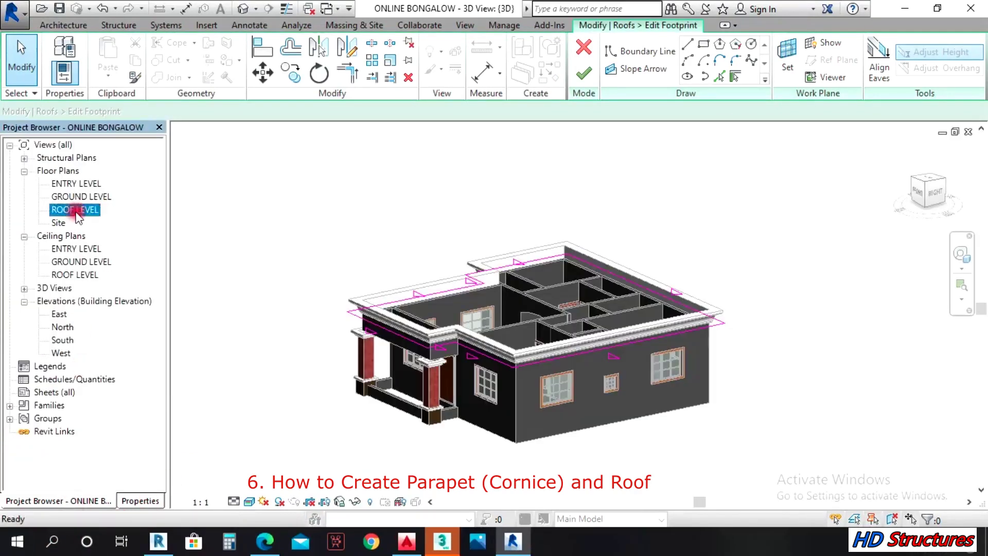
{"action": "left_click", "coordinate": [596, 353]}
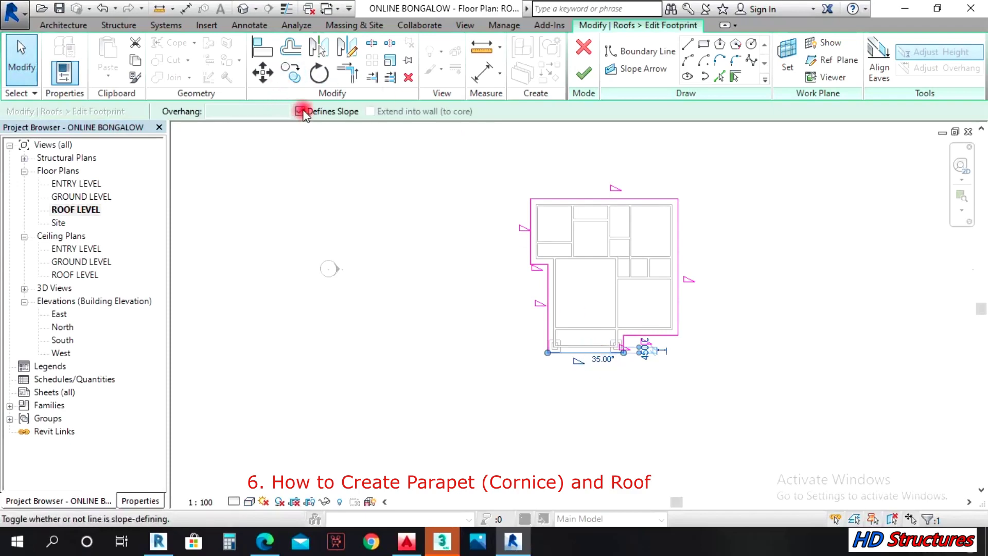
{"action": "left_click", "coordinate": [584, 75]}
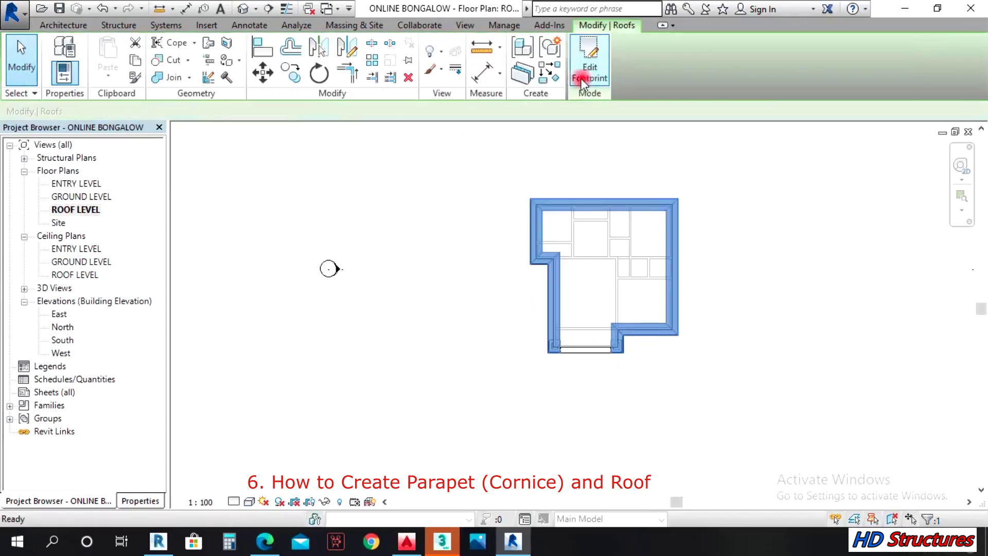
- Show the default 3D view and examine the roof's open gable above the front porch
{"action": "left_click", "coordinate": [249, 8]}
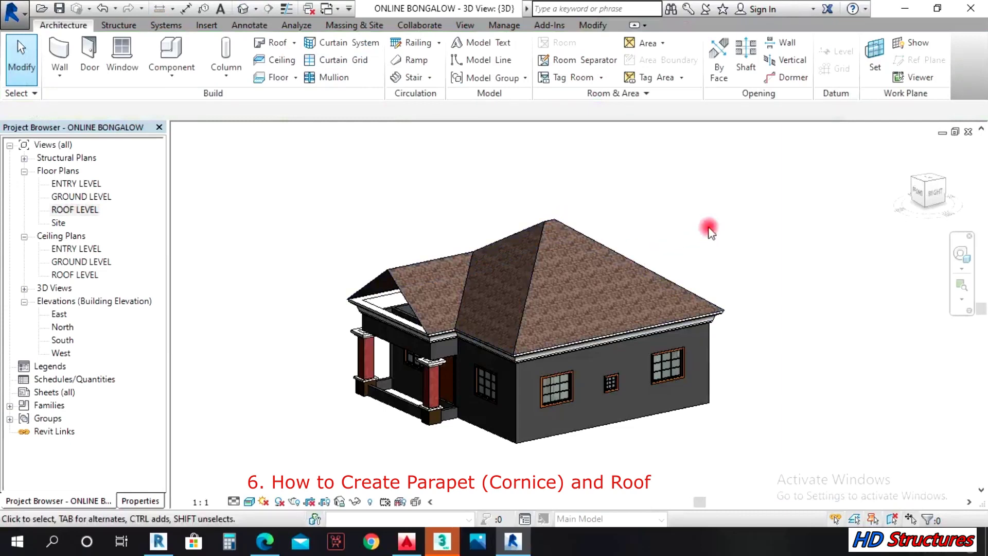
{"action": "left_click", "coordinate": [962, 256]}
{"action": "left_click_drag", "start_coordinate": [720, 286], "coordinate": [841, 284]}
{"action": "left_click_drag", "start_coordinate": [656, 307], "coordinate": [831, 297]}
{"action": "left_click_drag", "start_coordinate": [722, 312], "coordinate": [455, 271]}
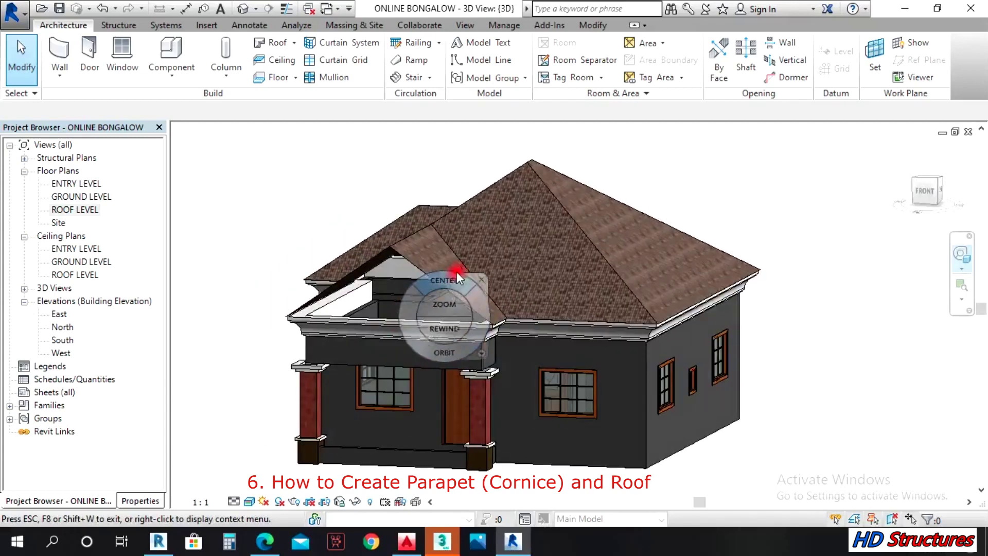
{"action": "left_click", "coordinate": [483, 273]}
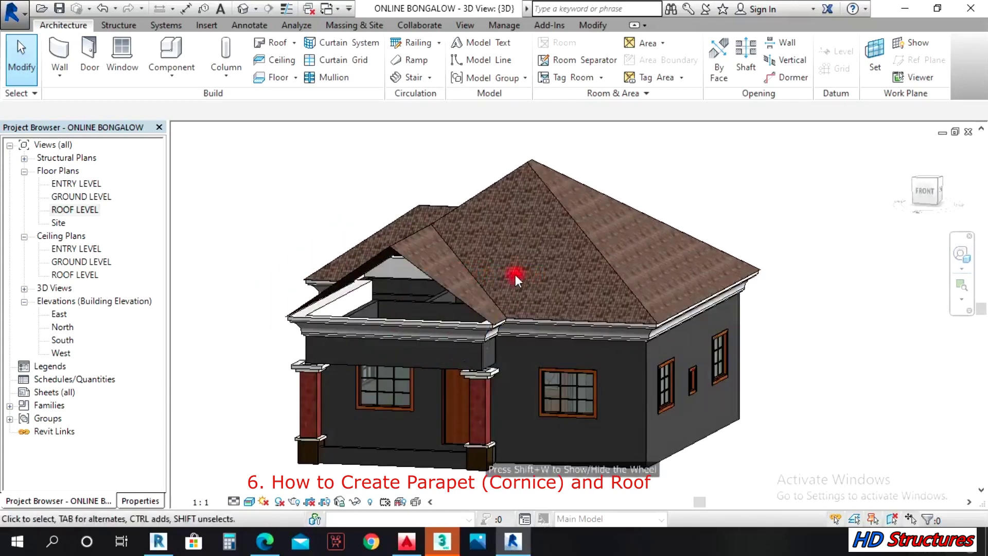
- Attach the top of the front porch wall to the roof above it to close the gable
{"action": "scroll", "coordinate": [517, 274], "scroll_direction": "down", "scroll_amount": 2}
{"action": "left_click", "coordinate": [445, 341]}
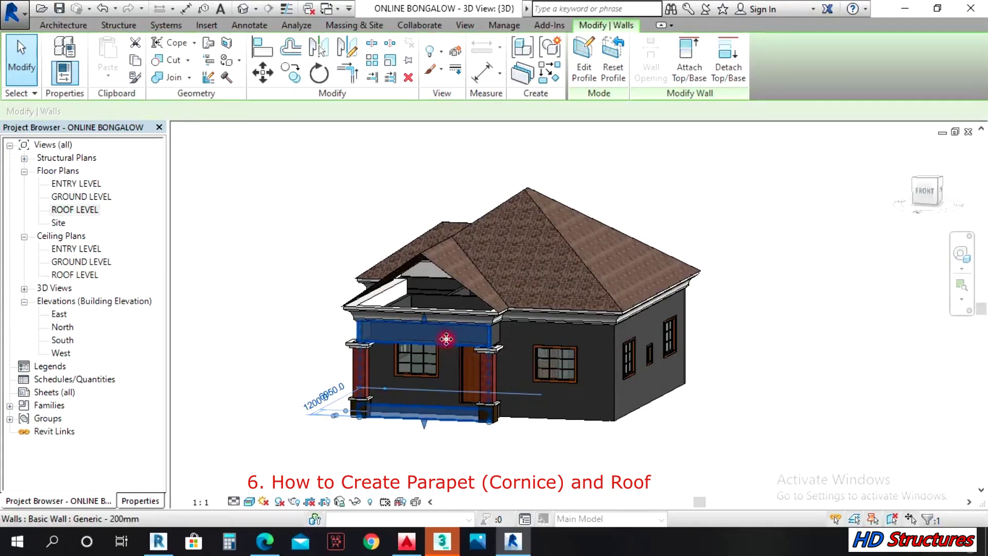
{"action": "left_click", "coordinate": [689, 76]}
{"action": "left_click", "coordinate": [427, 263]}
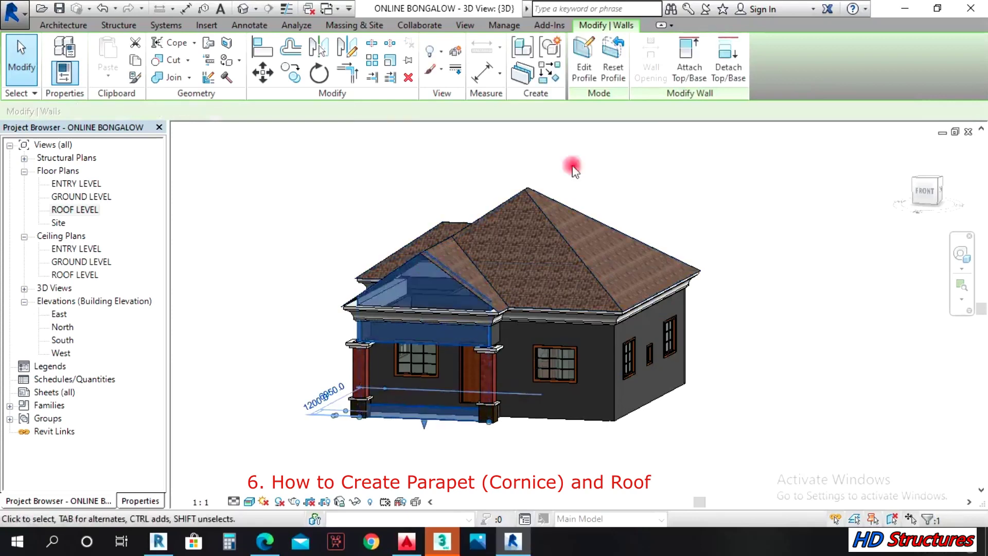
{"action": "left_click", "coordinate": [591, 159]}
- Add a roof fascia along both sloping roof edges of the front porch gable
{"action": "left_click", "coordinate": [957, 255]}
{"action": "mouse_move", "coordinate": [855, 280]}
{"action": "left_mouse_down"}
{"action": "mouse_move", "coordinate": [783, 273]}
{"action": "mouse_move", "coordinate": [873, 278]}
{"action": "mouse_move", "coordinate": [893, 289]}
{"action": "mouse_move", "coordinate": [643, 288]}
{"action": "mouse_move", "coordinate": [713, 307]}
{"action": "mouse_move", "coordinate": [835, 311]}
{"action": "mouse_move", "coordinate": [502, 285]}
{"action": "mouse_move", "coordinate": [510, 296]}
{"action": "mouse_move", "coordinate": [452, 280]}
{"action": "mouse_move", "coordinate": [511, 286]}
{"action": "mouse_move", "coordinate": [327, 269]}
{"action": "left_mouse_up"}
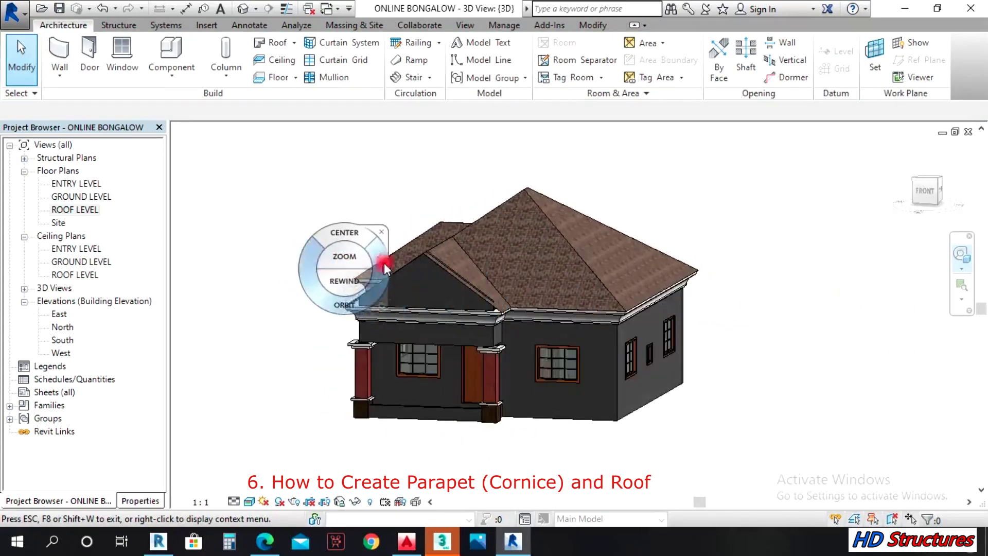
{"action": "scroll", "coordinate": [392, 263], "scroll_direction": "up", "scroll_amount": 1}
{"action": "scroll", "coordinate": [397, 222], "scroll_direction": "up", "scroll_amount": 1}
{"action": "left_click", "coordinate": [397, 222]}
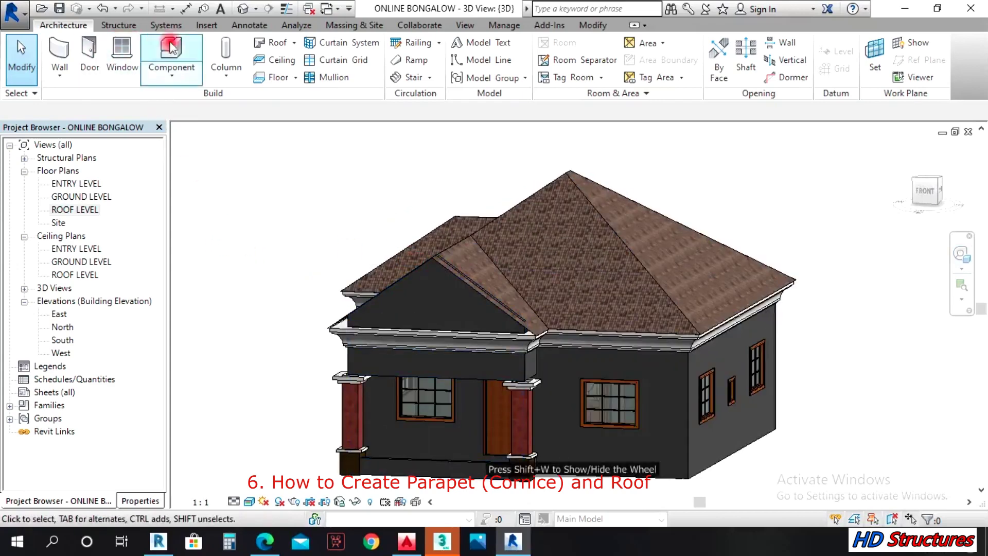
{"action": "left_click", "coordinate": [294, 44]}
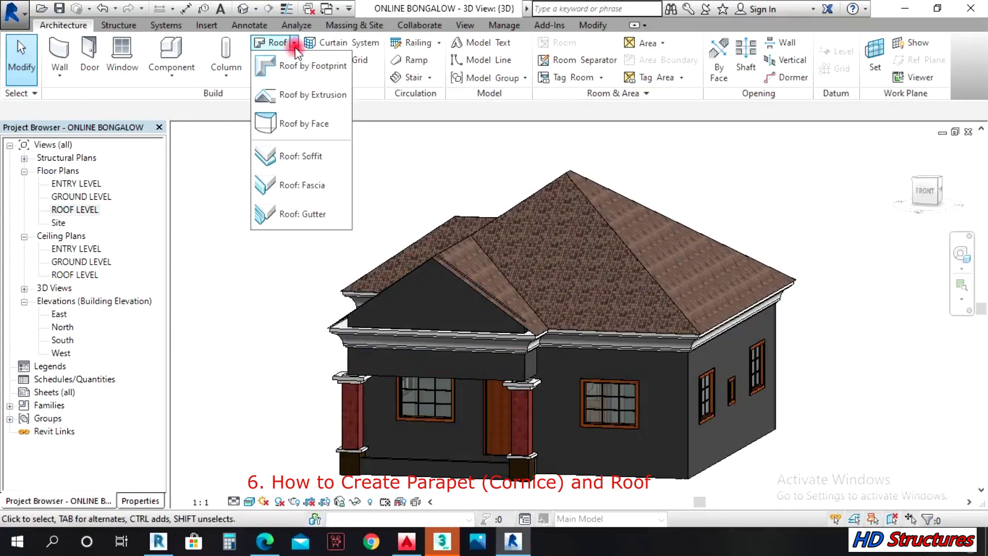
{"action": "left_click", "coordinate": [302, 188]}
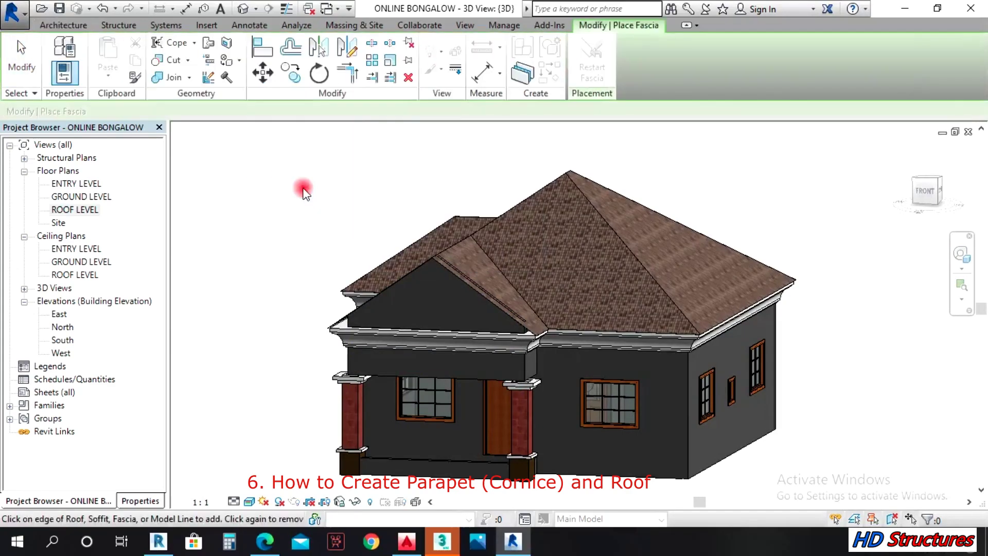
{"action": "scroll", "coordinate": [409, 273], "scroll_direction": "up", "scroll_amount": 2}
{"action": "left_click", "coordinate": [409, 274]}
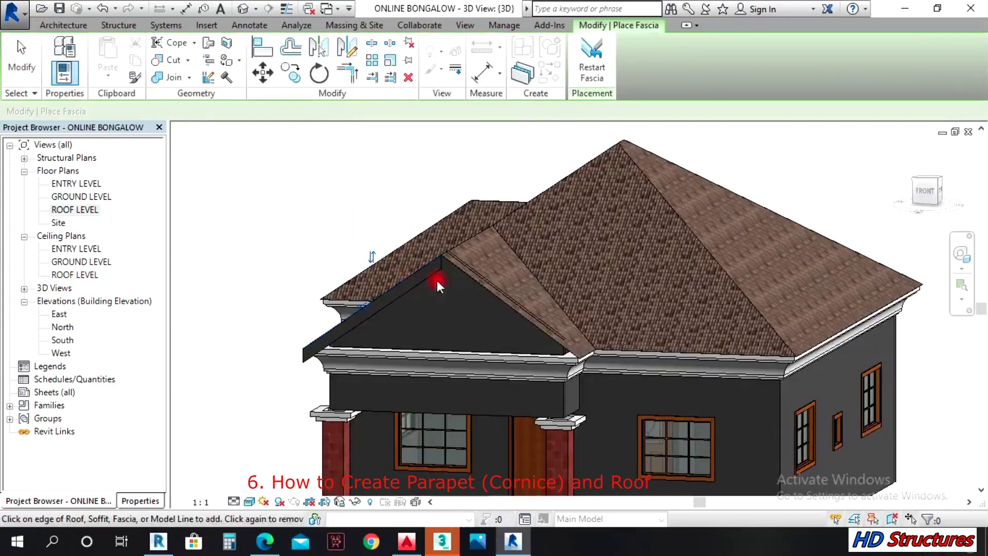
{"action": "left_click", "coordinate": [469, 282]}
{"action": "key", "text": "Escape"}
{"action": "key", "text": "Escape"}
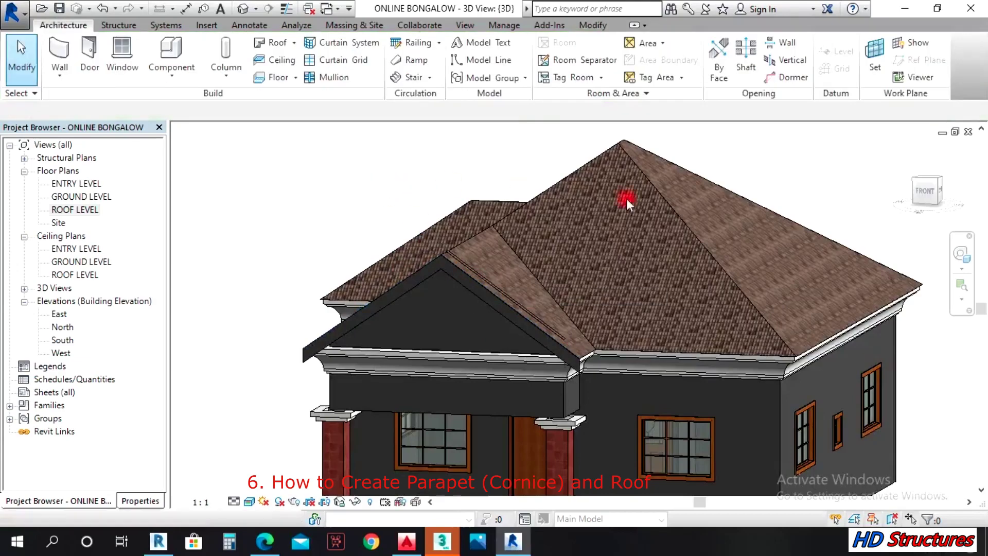
- Open the gable fascia's type properties and choose the profile M_Fascia-Flat : 19 x 235mm
{"action": "left_click", "coordinate": [959, 255]}
{"action": "left_click_drag", "start_coordinate": [698, 287], "coordinate": [499, 264]}
{"action": "scroll", "coordinate": [541, 267], "scroll_direction": "down", "scroll_amount": 3}
{"action": "key", "text": "Escape"}
{"action": "left_click", "coordinate": [498, 263]}
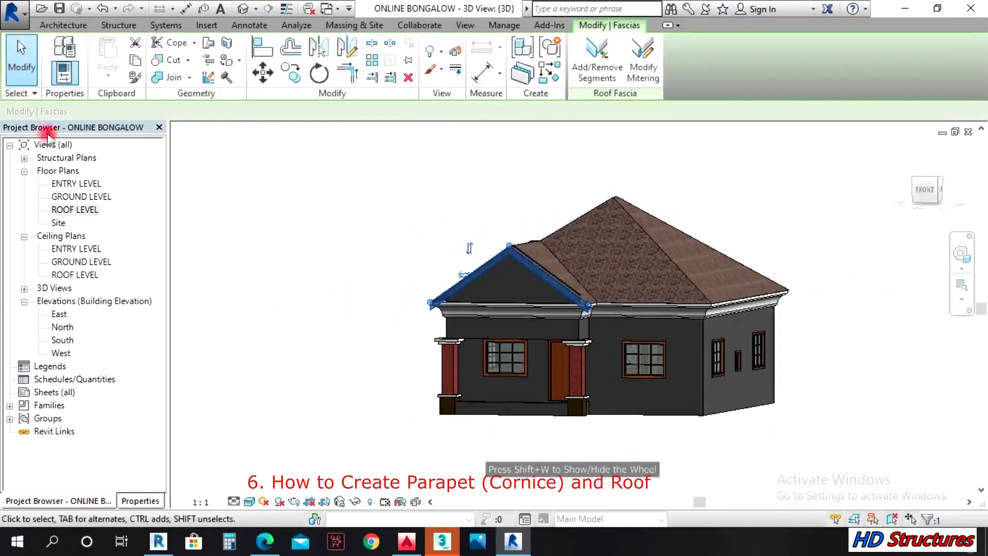
{"action": "left_click", "coordinate": [65, 46]}
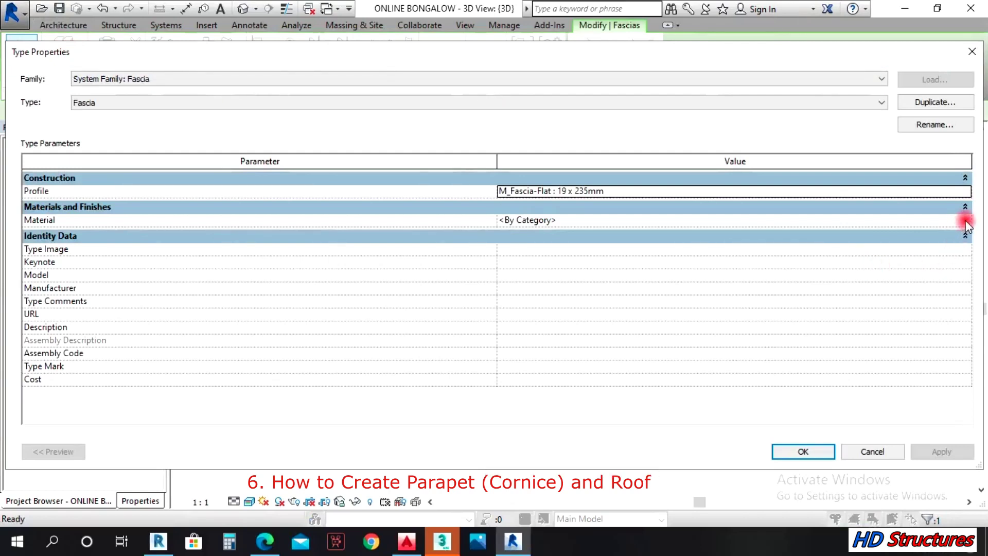
{"action": "left_click", "coordinate": [965, 193]}
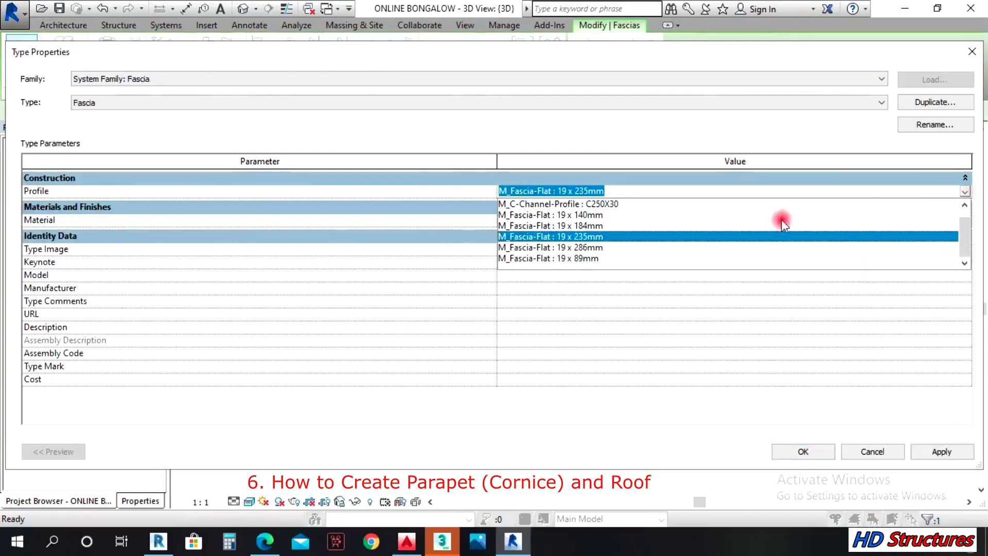
{"action": "left_click", "coordinate": [594, 238]}
- Duplicate the Parking Stripe paint material for the fascia, enable its render appearance, and rename the copy FASCAIL
{"action": "left_click", "coordinate": [965, 226]}
{"action": "left_click", "coordinate": [965, 226]}
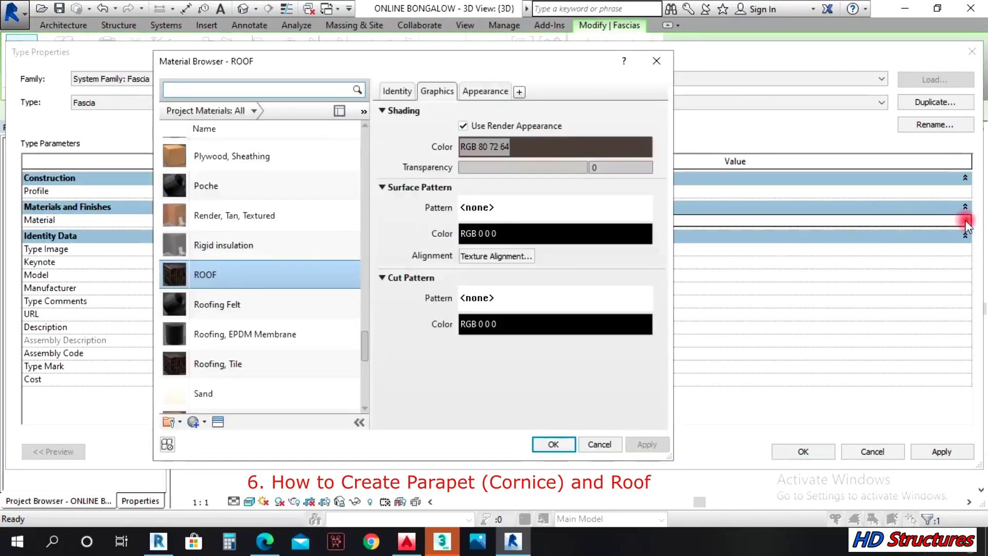
{"action": "left_click", "coordinate": [220, 241]}
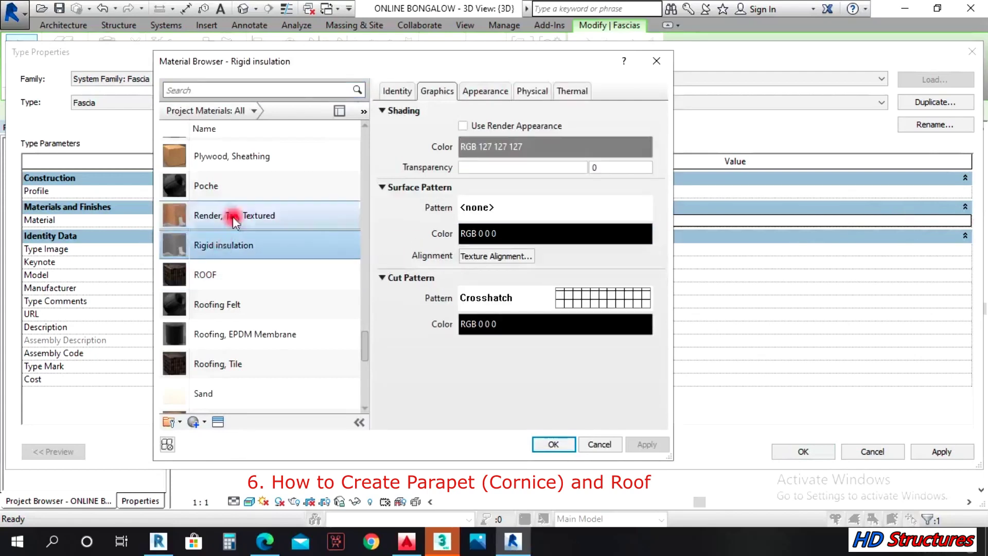
{"action": "left_click", "coordinate": [254, 112]}
{"action": "left_click", "coordinate": [200, 243]}
{"action": "left_click", "coordinate": [230, 211]}
{"action": "left_click", "coordinate": [212, 302]}
{"action": "right_click", "coordinate": [211, 305]}
{"action": "left_click", "coordinate": [246, 332]}
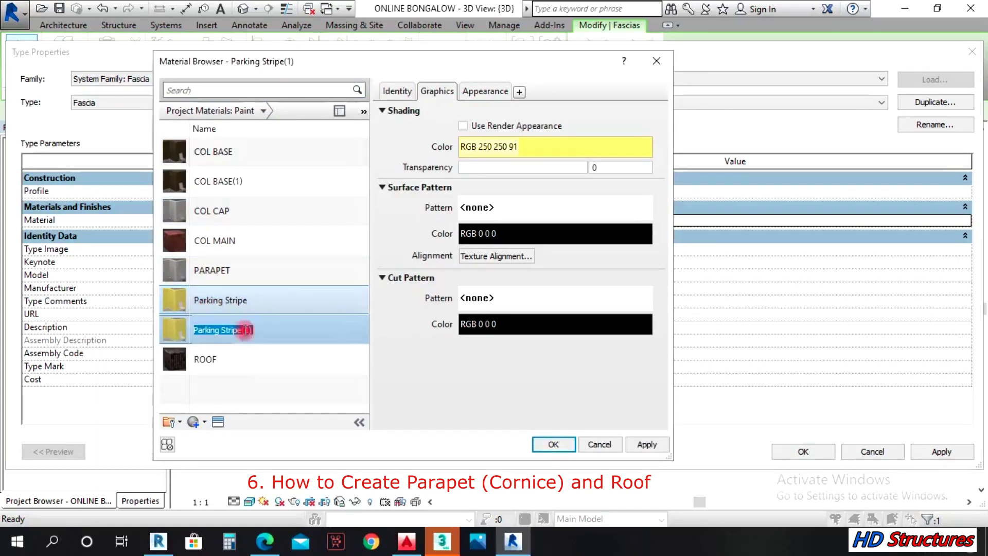
{"action": "left_click", "coordinate": [464, 126]}
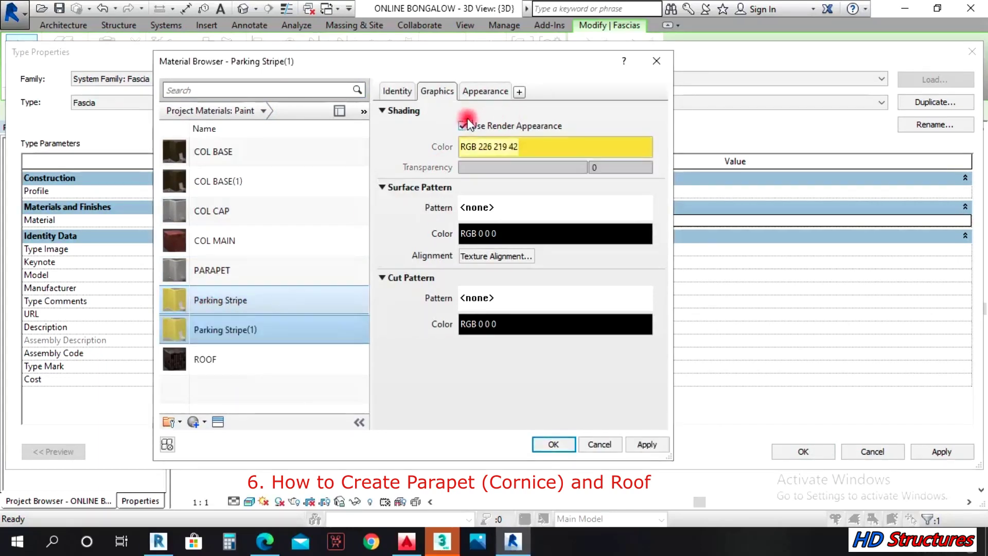
{"action": "right_click", "coordinate": [239, 328]}
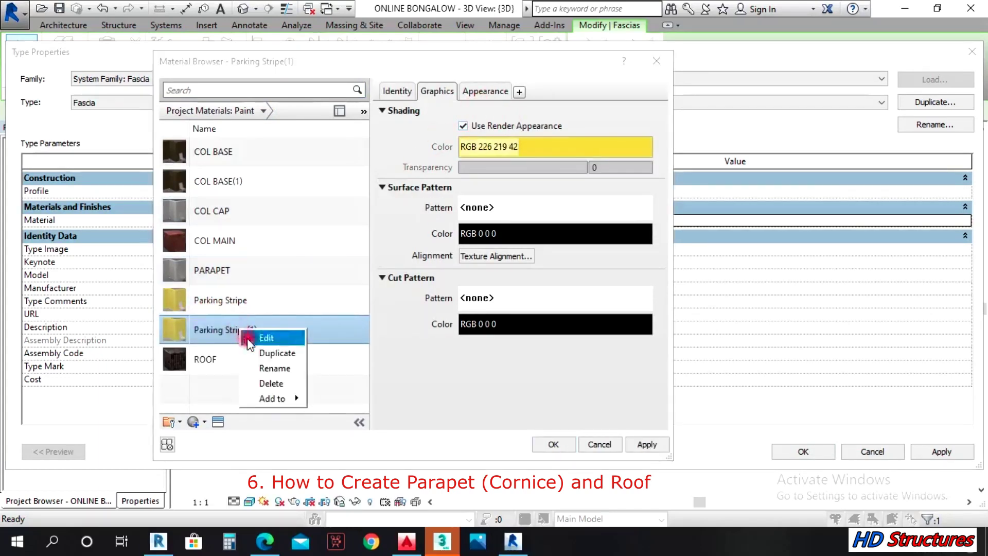
{"action": "left_click", "coordinate": [268, 368]}
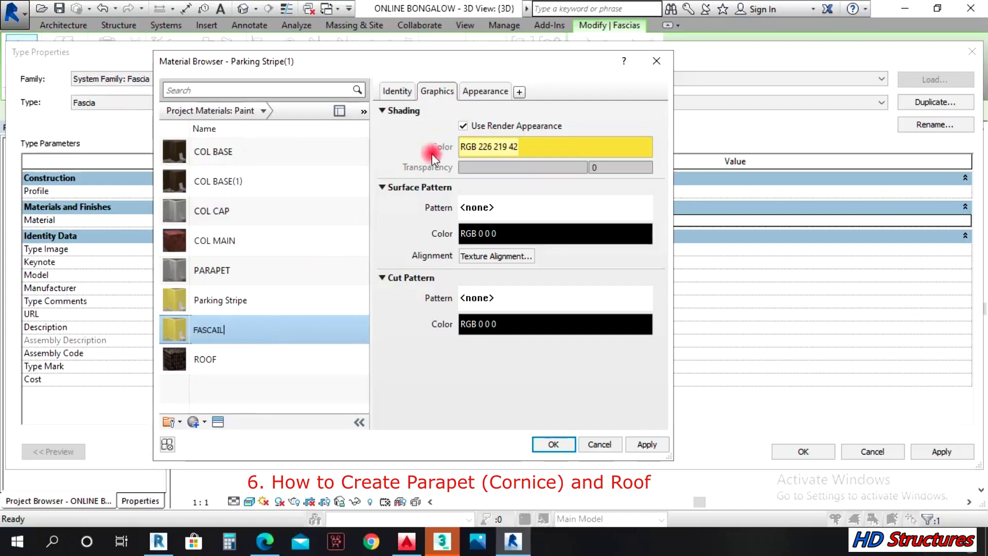
- Set the FASCAIL material's wall paint colour to white (RGB 255 255 255), apply it, and leave the material browser without assigning it
{"action": "left_click", "coordinate": [486, 92]}
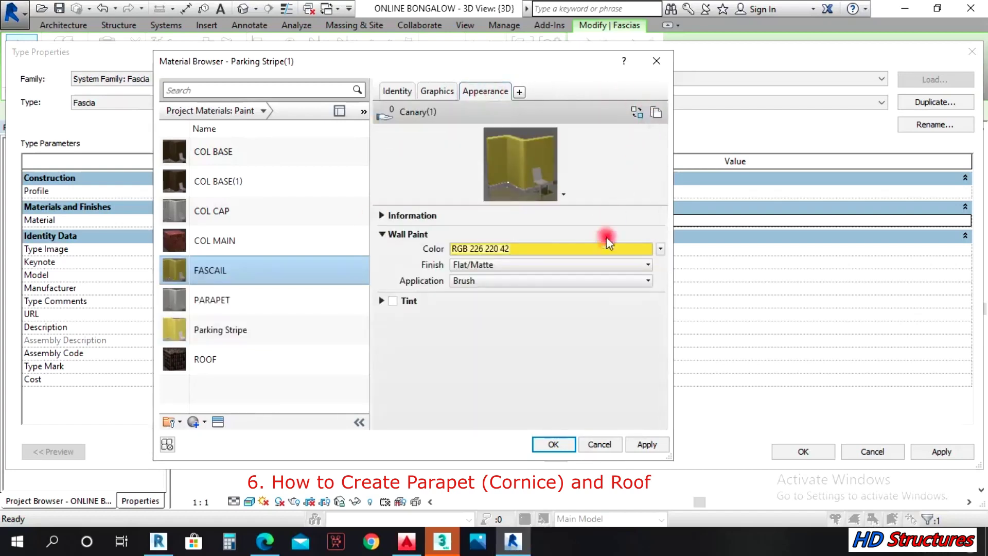
{"action": "left_click", "coordinate": [471, 239]}
{"action": "left_click", "coordinate": [394, 237]}
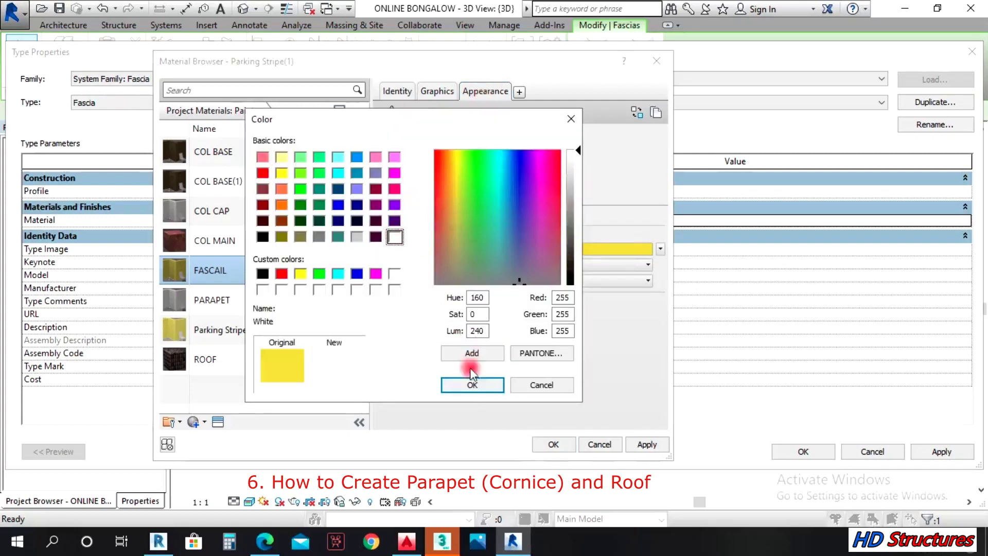
{"action": "left_click", "coordinate": [471, 384]}
{"action": "left_click", "coordinate": [637, 442]}
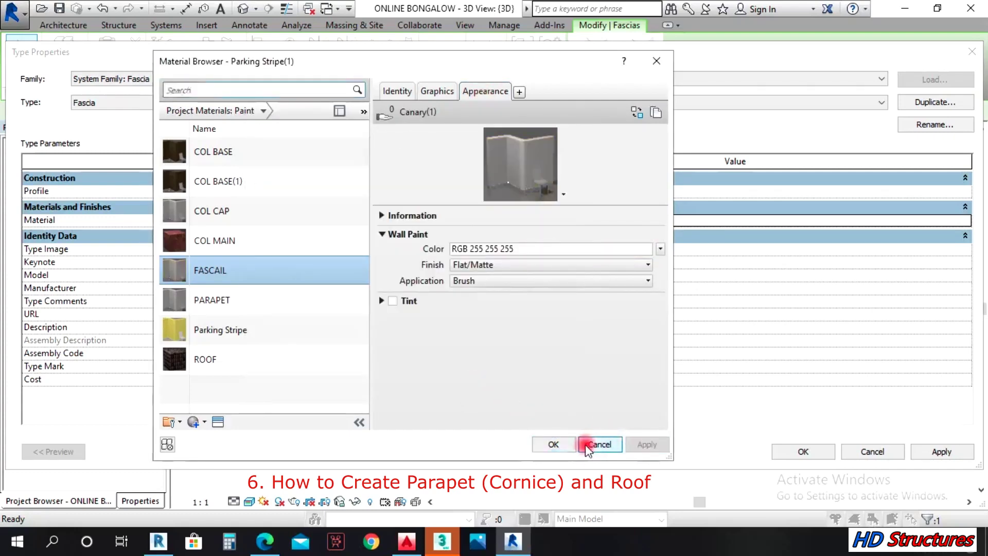
{"action": "left_click", "coordinate": [587, 445]}
- Reopen the fascia's material selection, filter to paint materials, and duplicate PARAPET as a new material named FS
{"action": "left_click", "coordinate": [966, 220]}
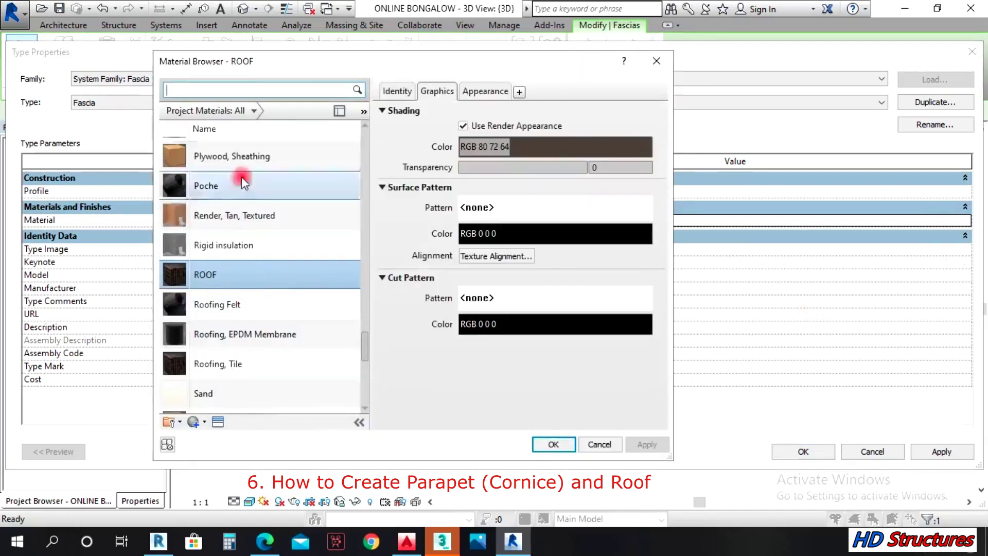
{"action": "left_click", "coordinate": [253, 111]}
{"action": "left_click", "coordinate": [209, 249]}
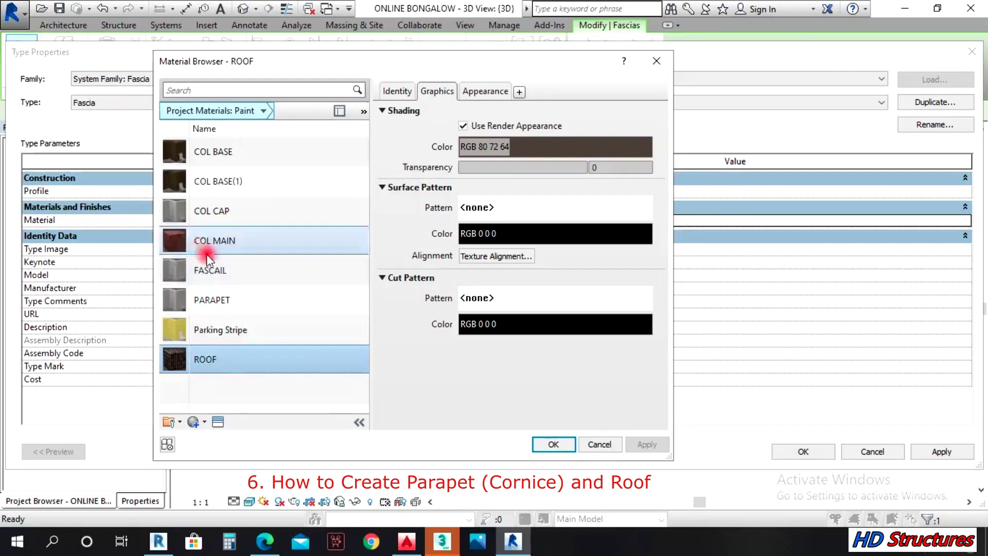
{"action": "left_click", "coordinate": [221, 331]}
{"action": "right_click", "coordinate": [223, 334]}
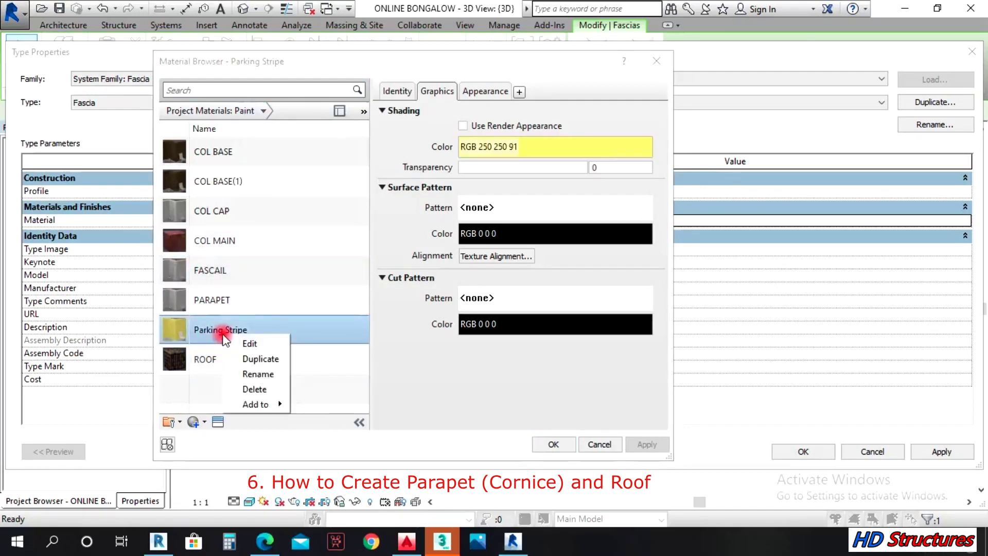
{"action": "left_click", "coordinate": [245, 304]}
{"action": "right_click", "coordinate": [247, 306]}
{"action": "left_click", "coordinate": [278, 327]}
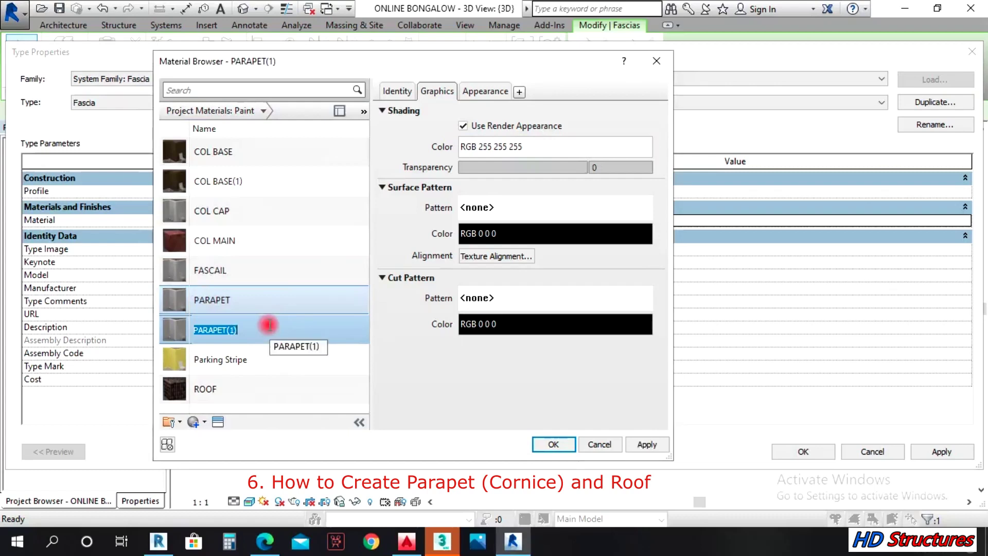
- Duplicate the FS material's appearance asset, choose white (RGB 255 255 255) as its paint colour, and assign FS to the fascia type
{"action": "left_click", "coordinate": [486, 91]}
{"action": "left_click", "coordinate": [656, 112]}
{"action": "left_click", "coordinate": [516, 249]}
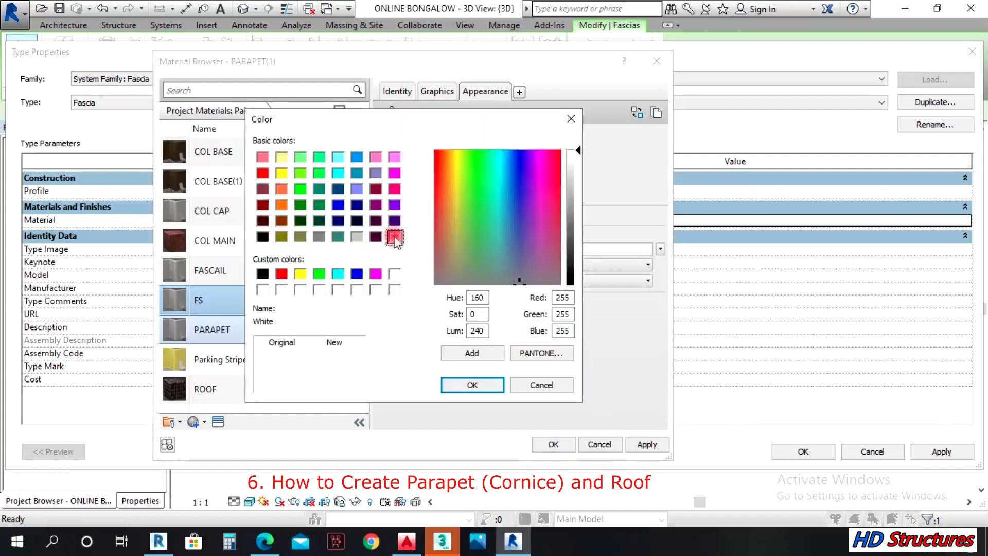
{"action": "left_click", "coordinate": [463, 384]}
{"action": "left_click", "coordinate": [643, 444]}
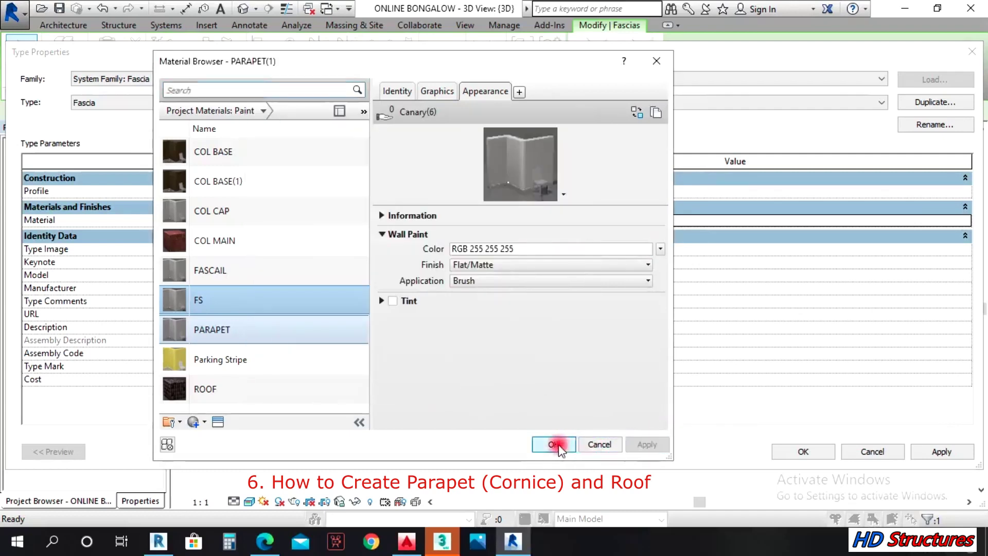
{"action": "left_click", "coordinate": [555, 445]}
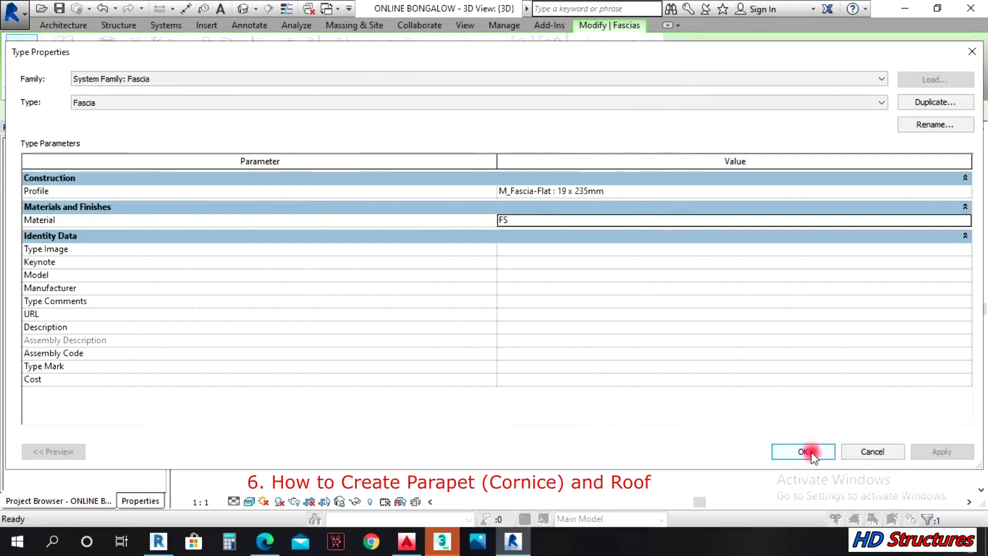
{"action": "left_click", "coordinate": [803, 451]}
{"action": "left_click", "coordinate": [809, 419]}
- Examine the white gable fascia and the roof edges from both sides of the building, close up and from afar
{"action": "left_click", "coordinate": [964, 261]}
{"action": "left_click_drag", "start_coordinate": [742, 331], "coordinate": [919, 328]}
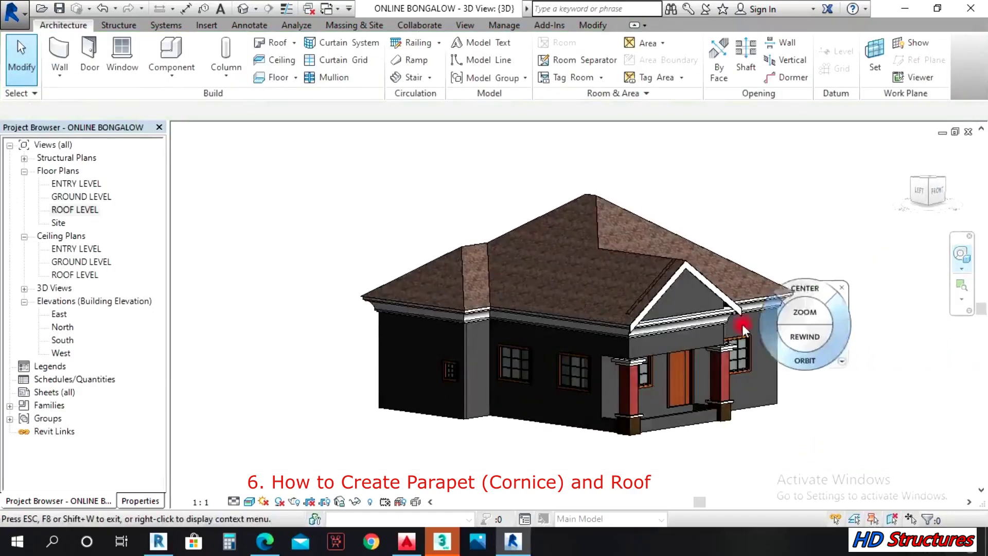
{"action": "scroll", "coordinate": [736, 324], "scroll_direction": "up", "scroll_amount": 3}
{"action": "scroll", "coordinate": [721, 324], "scroll_direction": "down", "scroll_amount": 2}
{"action": "left_click_drag", "start_coordinate": [655, 327], "coordinate": [430, 335]}
{"action": "scroll", "coordinate": [674, 326], "scroll_direction": "down", "scroll_amount": 3}
{"action": "scroll", "coordinate": [638, 330], "scroll_direction": "up", "scroll_amount": 2}
{"action": "scroll", "coordinate": [595, 330], "scroll_direction": "up", "scroll_amount": 2}
{"action": "left_click_drag", "start_coordinate": [566, 331], "coordinate": [512, 306]}
{"action": "scroll", "coordinate": [395, 314], "scroll_direction": "down", "scroll_amount": 2}
{"action": "scroll", "coordinate": [510, 301], "scroll_direction": "up", "scroll_amount": 4}
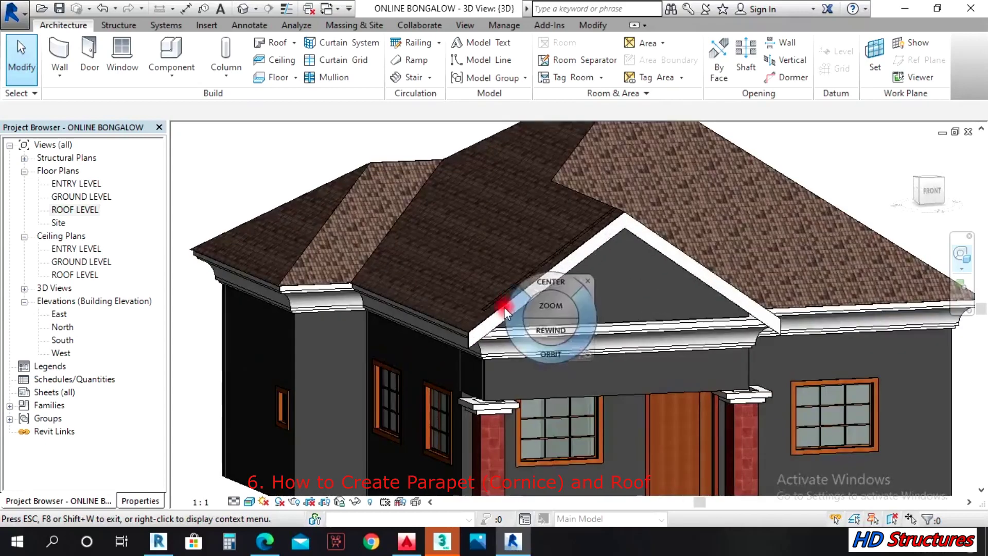
- Delete the white fascia from the front porch gable
{"action": "key", "text": "Escape"}
{"action": "left_click", "coordinate": [548, 286]}
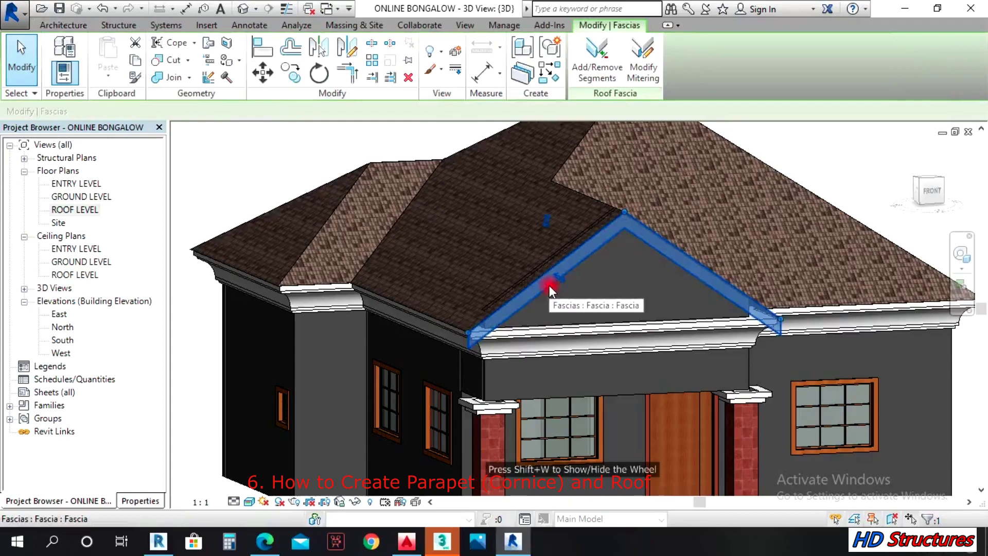
{"action": "key", "text": "Escape"}
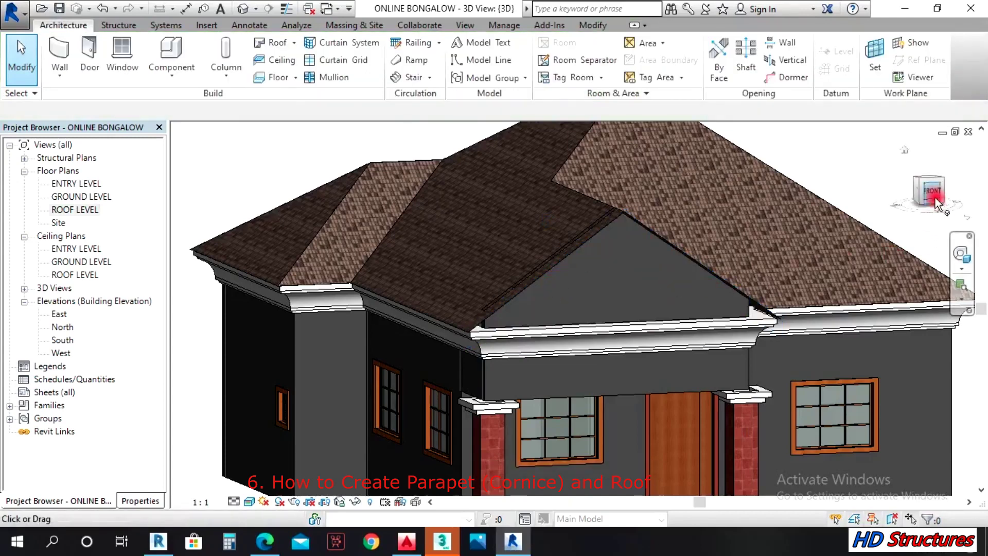
- Examine the finished roof and porch gable from the side of the building and in the straight front view
{"action": "left_click", "coordinate": [962, 255]}
{"action": "scroll", "coordinate": [684, 399], "scroll_direction": "down", "scroll_amount": 2}
{"action": "left_click_drag", "start_coordinate": [633, 401], "coordinate": [467, 401]}
{"action": "scroll", "coordinate": [597, 390], "scroll_direction": "down", "scroll_amount": 3}
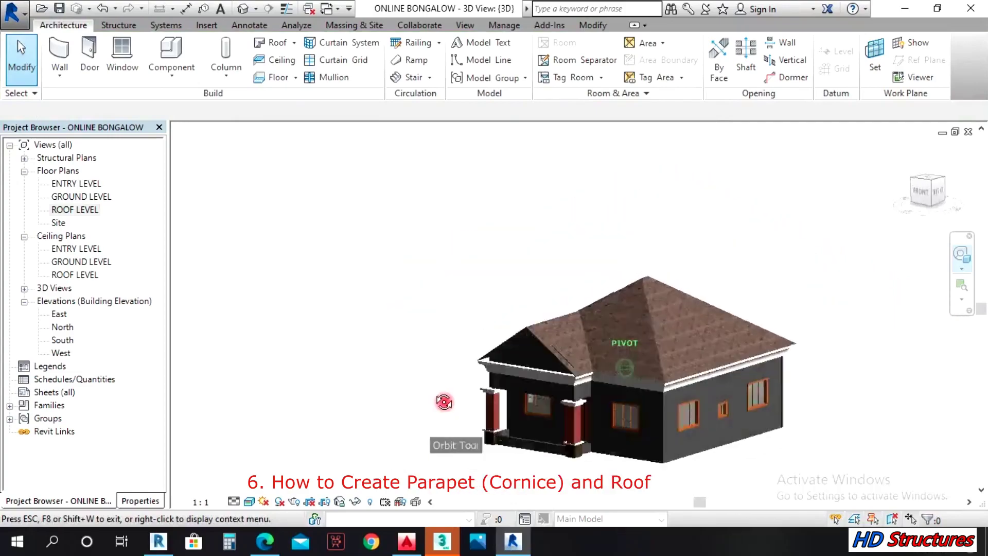
{"action": "scroll", "coordinate": [496, 391], "scroll_direction": "up", "scroll_amount": 8}
{"action": "scroll", "coordinate": [554, 375], "scroll_direction": "down", "scroll_amount": 10}
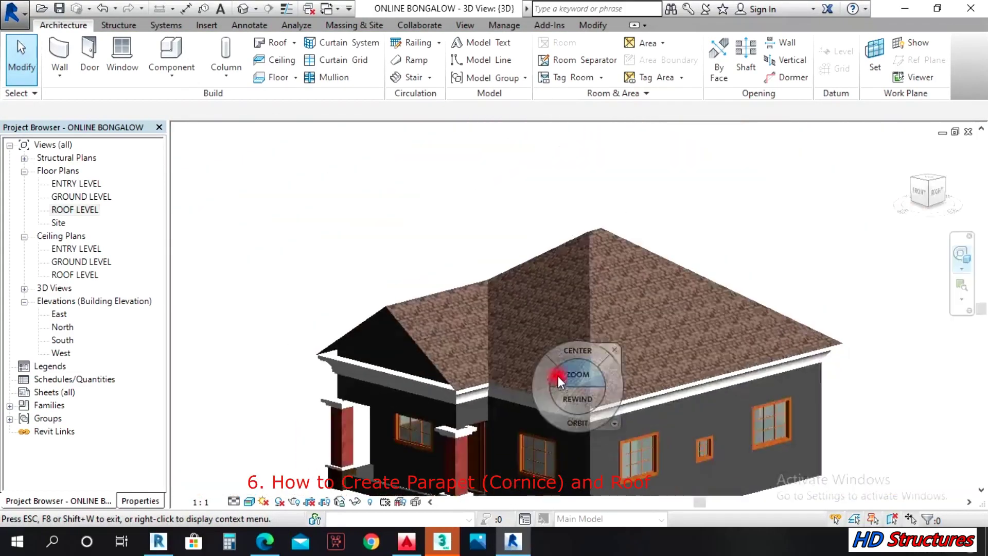
{"action": "key", "text": "Escape"}
{"action": "left_click", "coordinate": [921, 196]}
{"action": "key", "text": "shift+w"}
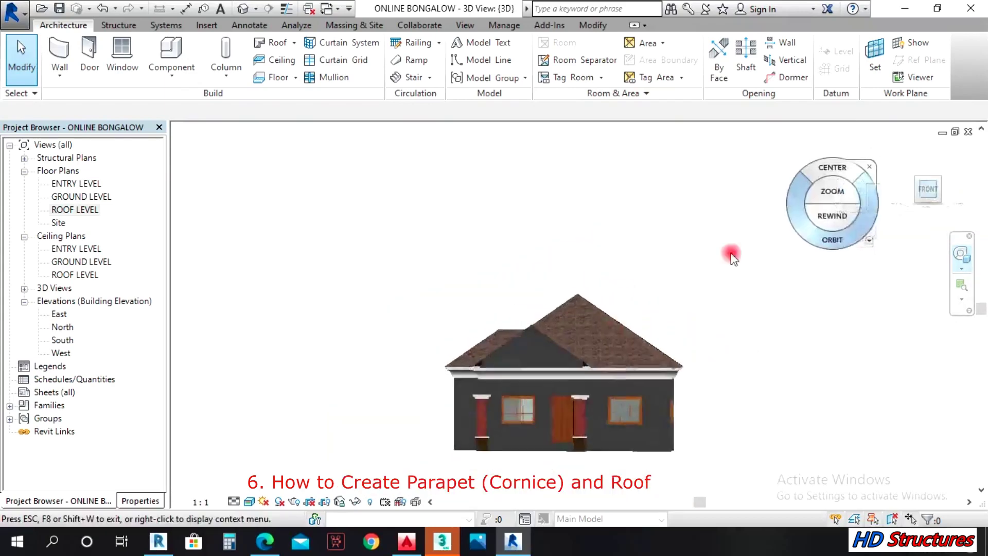
{"action": "left_click", "coordinate": [573, 290]}
{"action": "scroll", "coordinate": [525, 255], "scroll_direction": "up", "scroll_amount": 2}
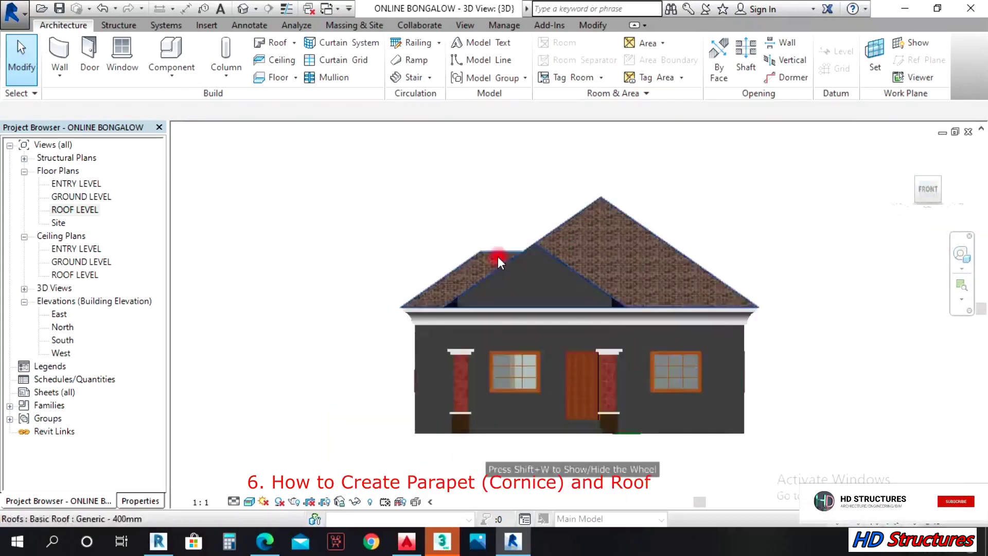
- Start an in-place model in the Casework category and accept the name Casework 6
{"action": "left_click", "coordinate": [162, 77]}
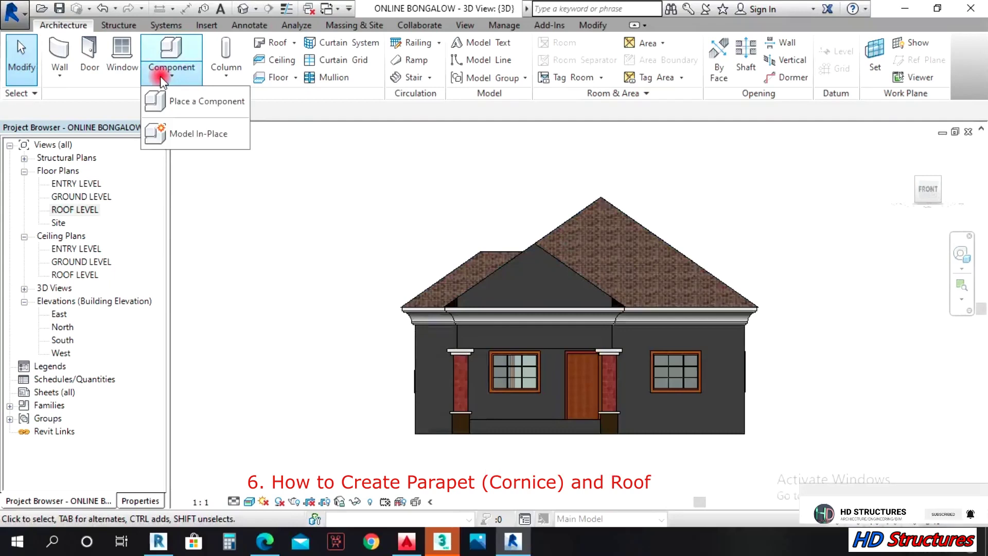
{"action": "left_click", "coordinate": [163, 101]}
{"action": "left_click", "coordinate": [163, 133]}
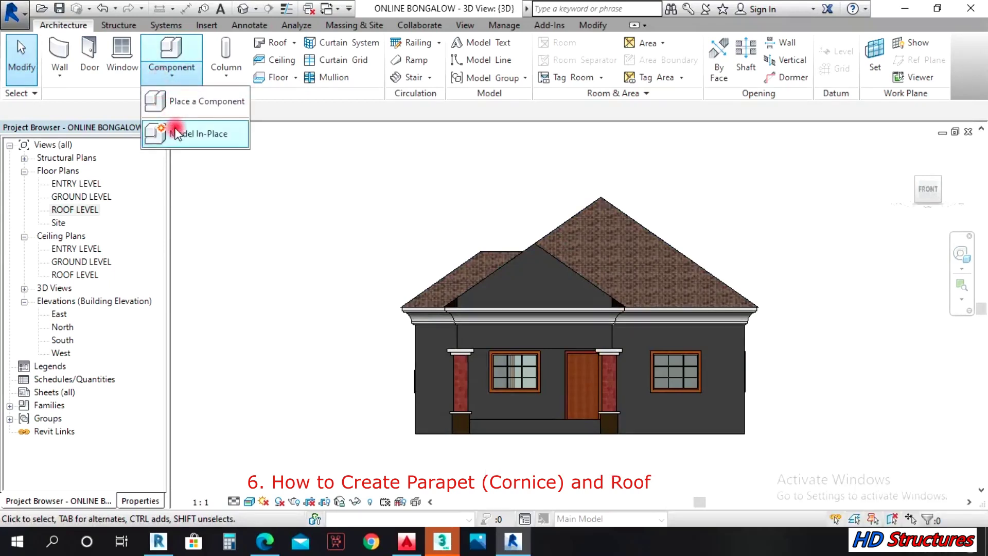
{"action": "left_click", "coordinate": [572, 401]}
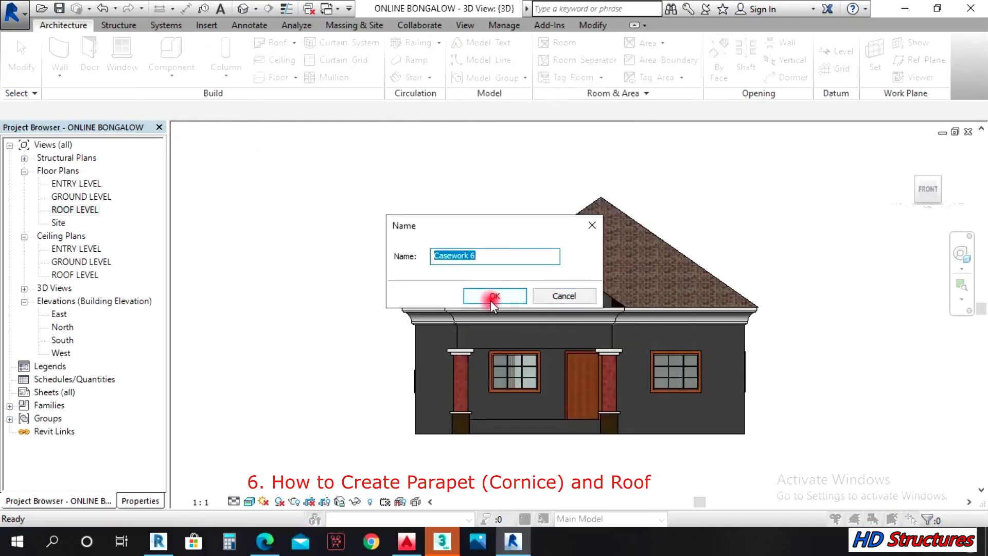
{"action": "left_click", "coordinate": [490, 296]}
- Begin an extrusion and pick the front face of the porch gable wall as its work plane
{"action": "left_click", "coordinate": [129, 61]}
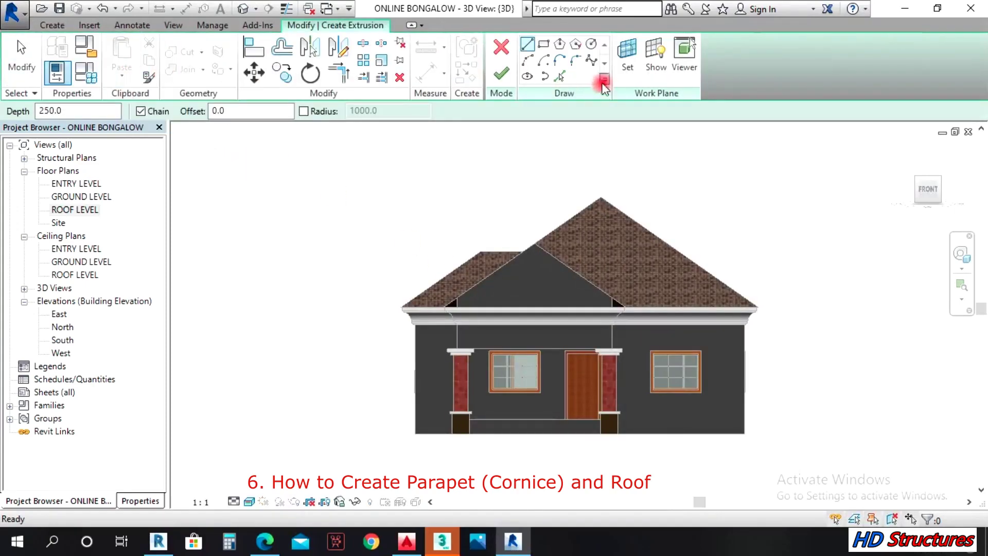
{"action": "left_click", "coordinate": [626, 72]}
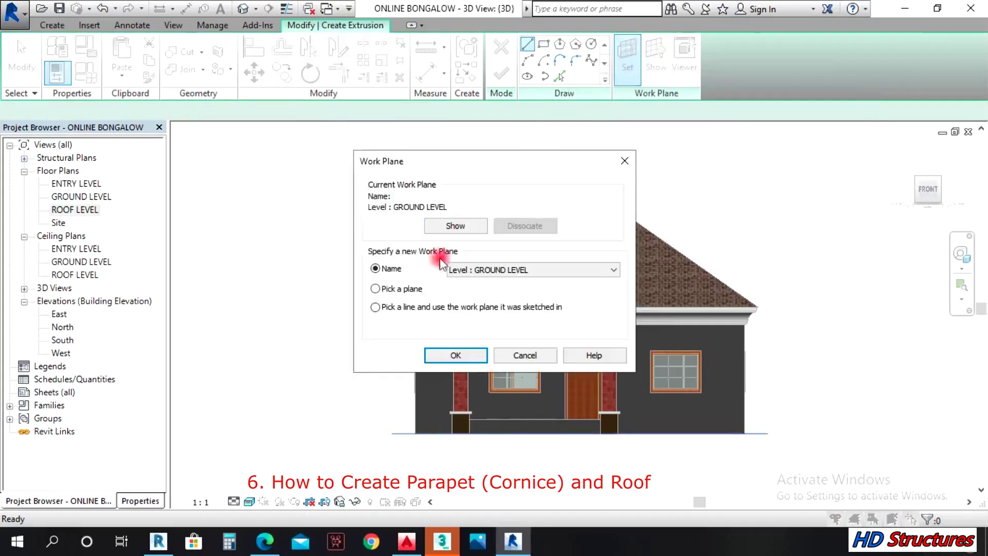
{"action": "left_click", "coordinate": [449, 355]}
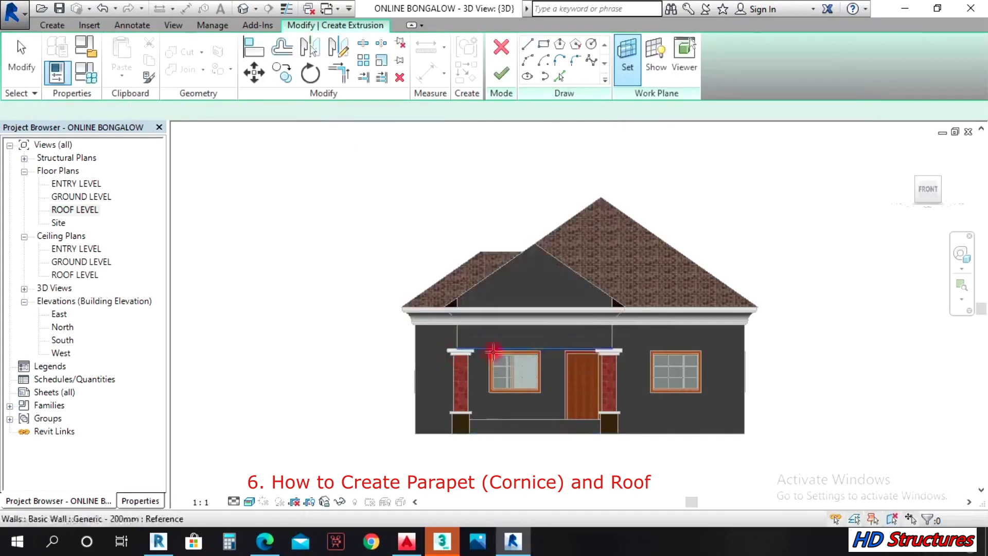
{"action": "left_click", "coordinate": [544, 348]}
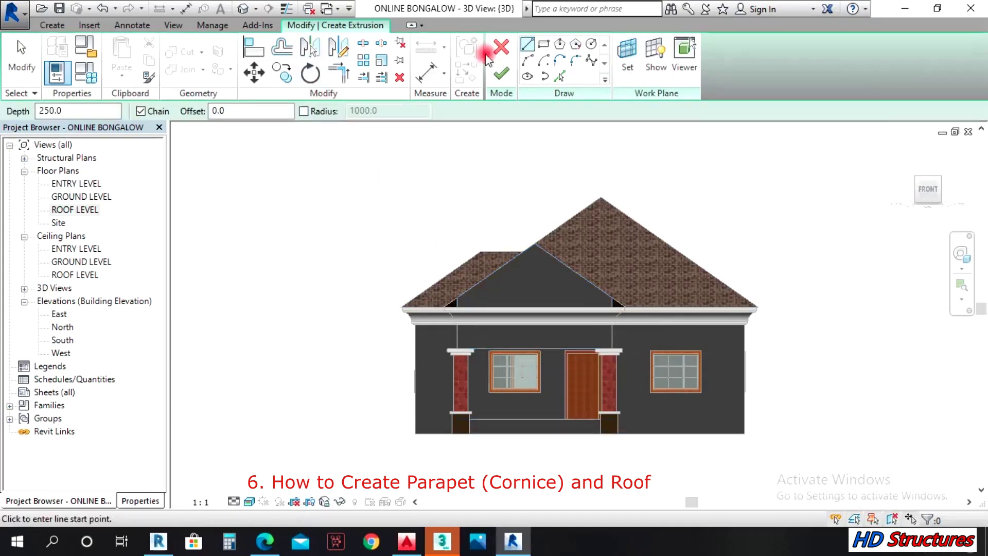
- Trace the two sloping roof edges of the porch gable as extrusion sketch lines
{"action": "left_click", "coordinate": [559, 77]}
{"action": "scroll", "coordinate": [487, 273], "scroll_direction": "up", "scroll_amount": 2}
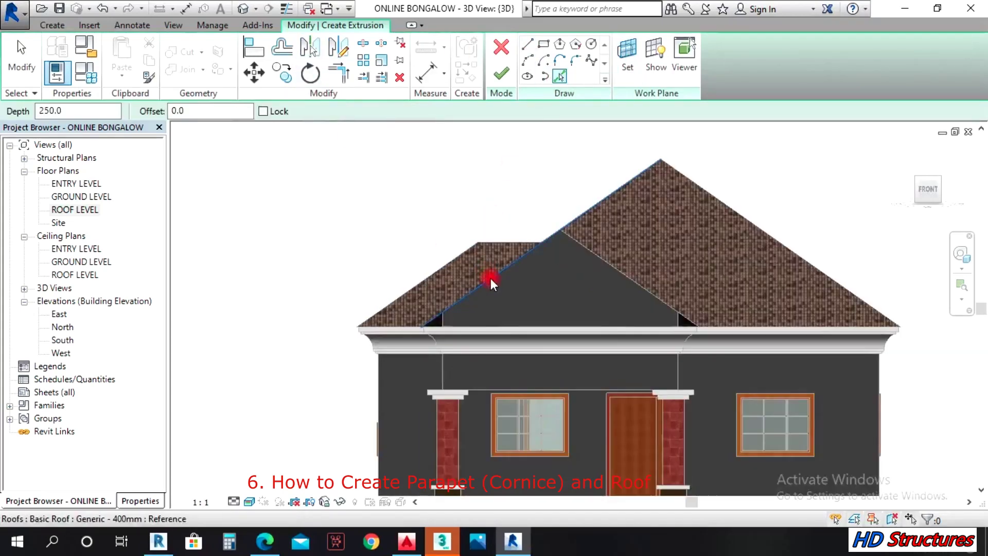
{"action": "left_click", "coordinate": [489, 280]}
{"action": "left_click", "coordinate": [597, 261]}
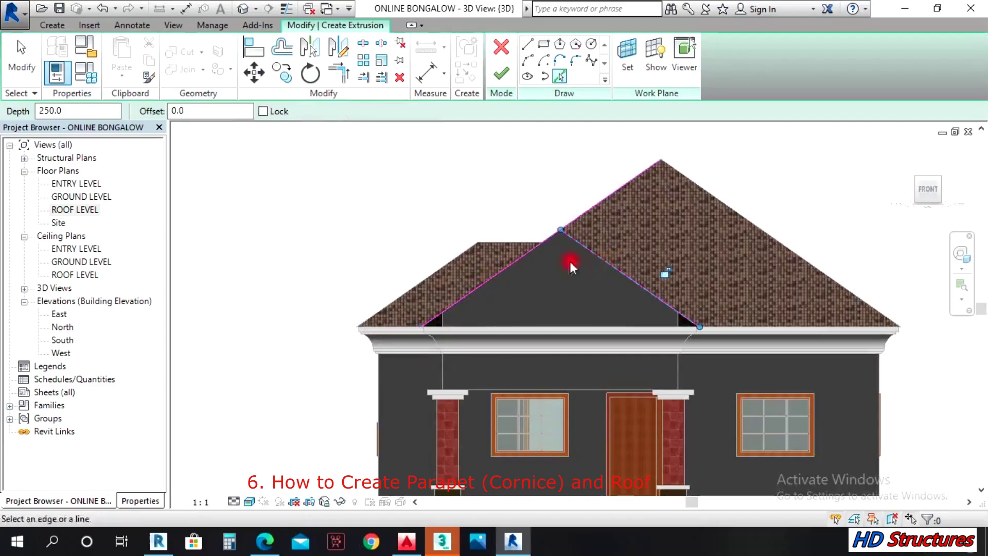
{"action": "left_click", "coordinate": [338, 72]}
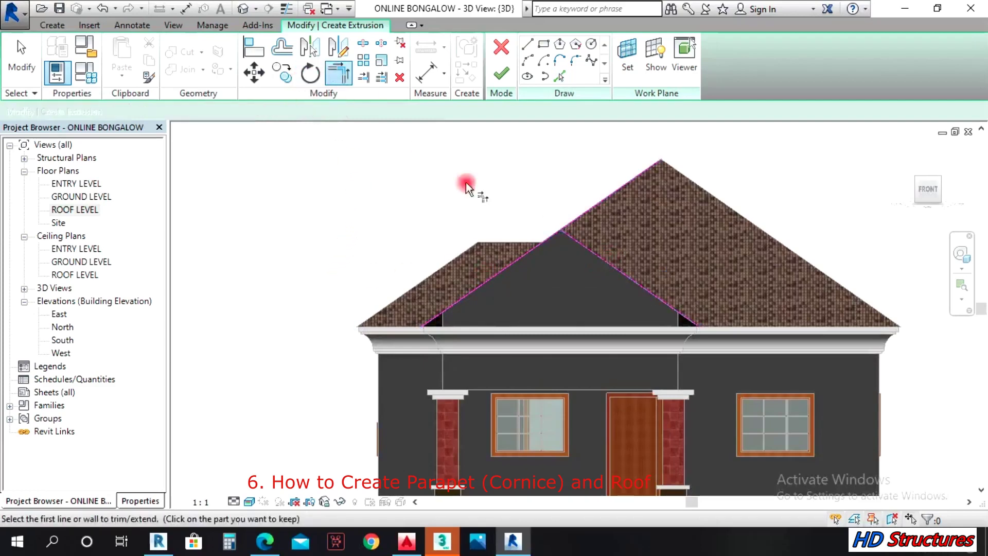
{"action": "scroll", "coordinate": [509, 216], "scroll_direction": "up", "scroll_amount": 2}
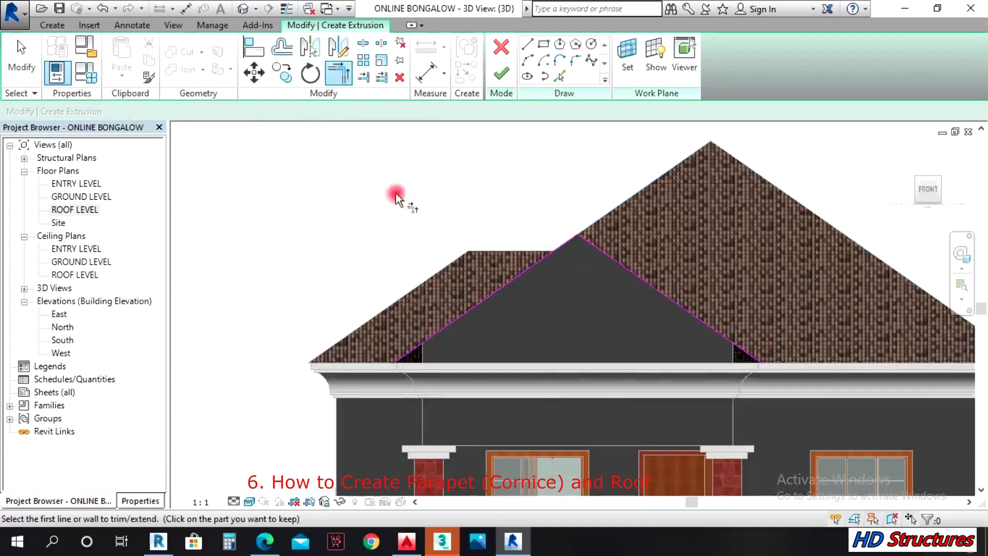
- Offset copies of both sloping gable lines inward by 300
{"action": "left_click", "coordinate": [278, 47]}
{"action": "left_click", "coordinate": [303, 110]}
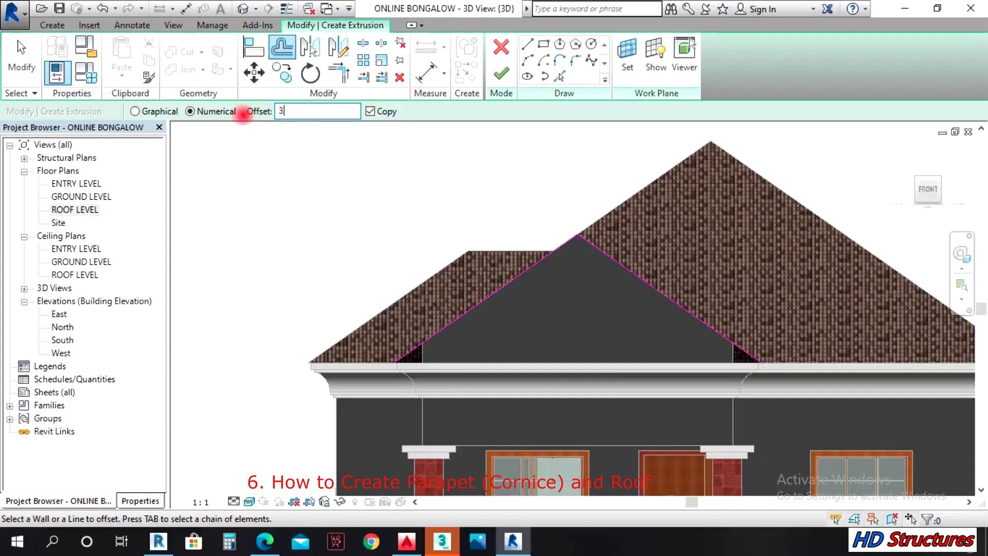
{"action": "left_click", "coordinate": [529, 284]}
{"action": "left_click", "coordinate": [624, 272]}
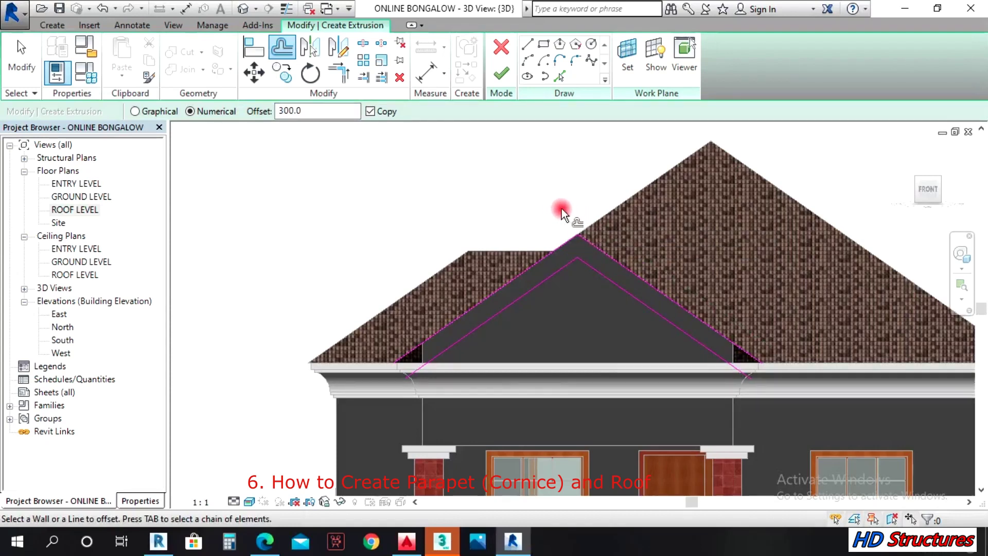
{"action": "key", "text": "Escape"}
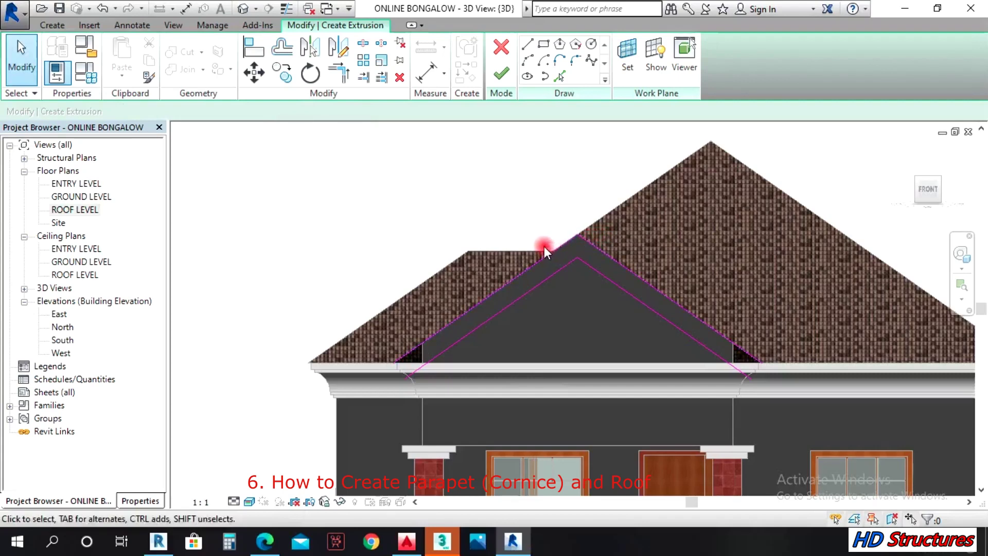
- Add a sketch line along the eave edge at the gable's base and split it near the middle
{"action": "left_click", "coordinate": [526, 46]}
{"action": "left_click", "coordinate": [559, 77]}
{"action": "scroll", "coordinate": [404, 363], "scroll_direction": "up", "scroll_amount": 2}
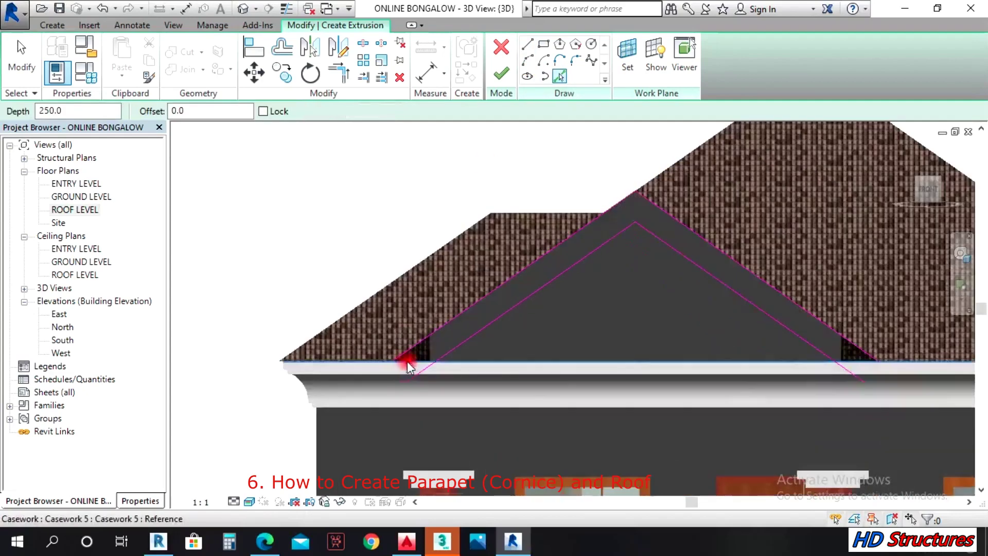
{"action": "left_click", "coordinate": [364, 50]}
{"action": "left_click", "coordinate": [627, 360]}
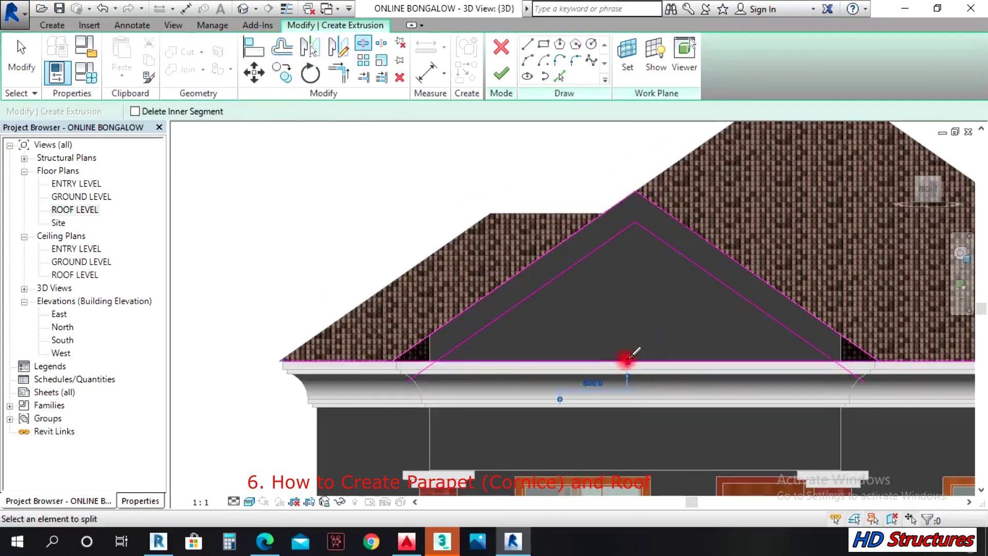
- Trim the sloping lines and the split base line into a closed gable band at both corners, and finish the extrusion sketch
{"action": "left_click", "coordinate": [331, 72]}
{"action": "scroll", "coordinate": [370, 307], "scroll_direction": "up", "scroll_amount": 1}
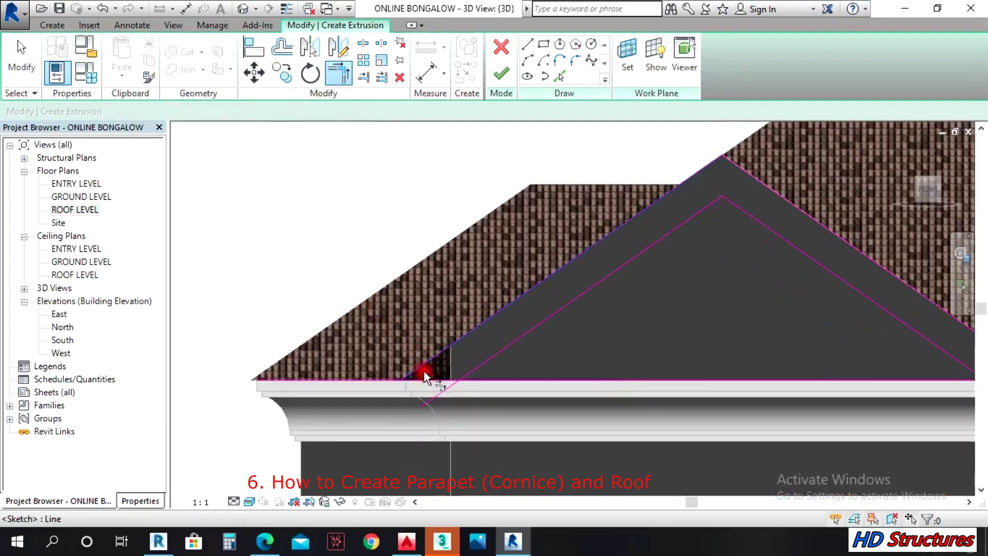
{"action": "left_click", "coordinate": [471, 369]}
{"action": "left_click", "coordinate": [471, 370]}
{"action": "left_click", "coordinate": [428, 377]}
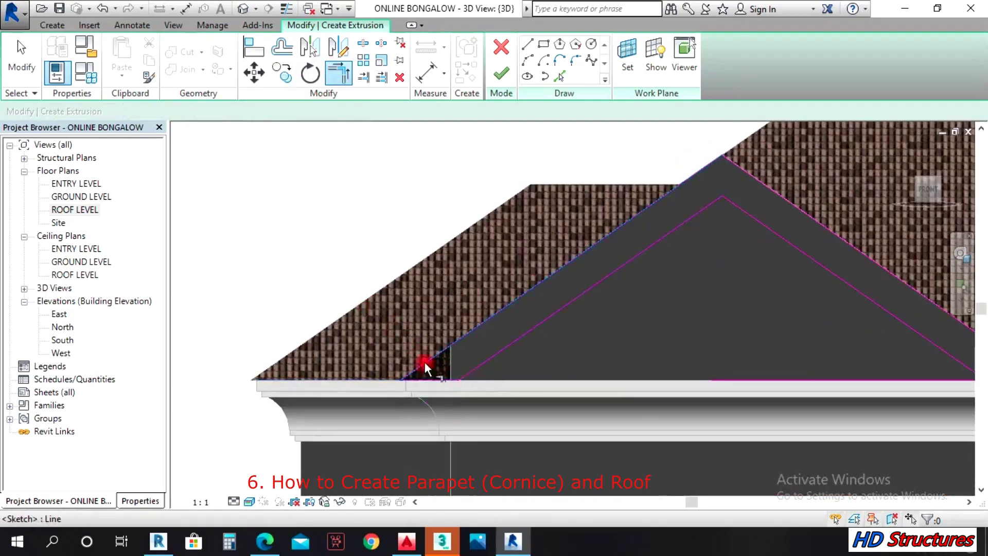
{"action": "left_click", "coordinate": [424, 363]}
{"action": "scroll", "coordinate": [383, 374], "scroll_direction": "down", "scroll_amount": 2}
{"action": "scroll", "coordinate": [748, 389], "scroll_direction": "up", "scroll_amount": 1}
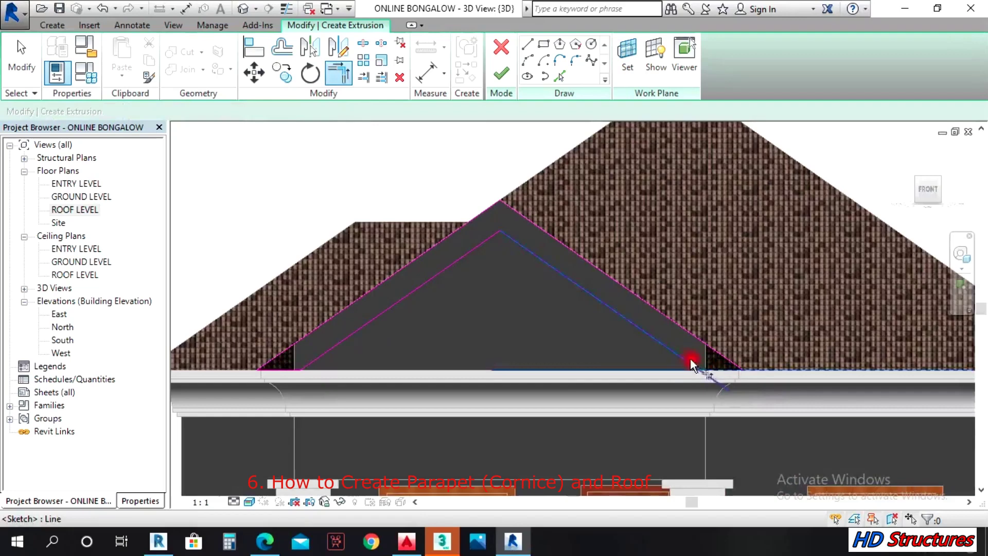
{"action": "left_click", "coordinate": [711, 367]}
{"action": "scroll", "coordinate": [595, 323], "scroll_direction": "down", "scroll_amount": 3}
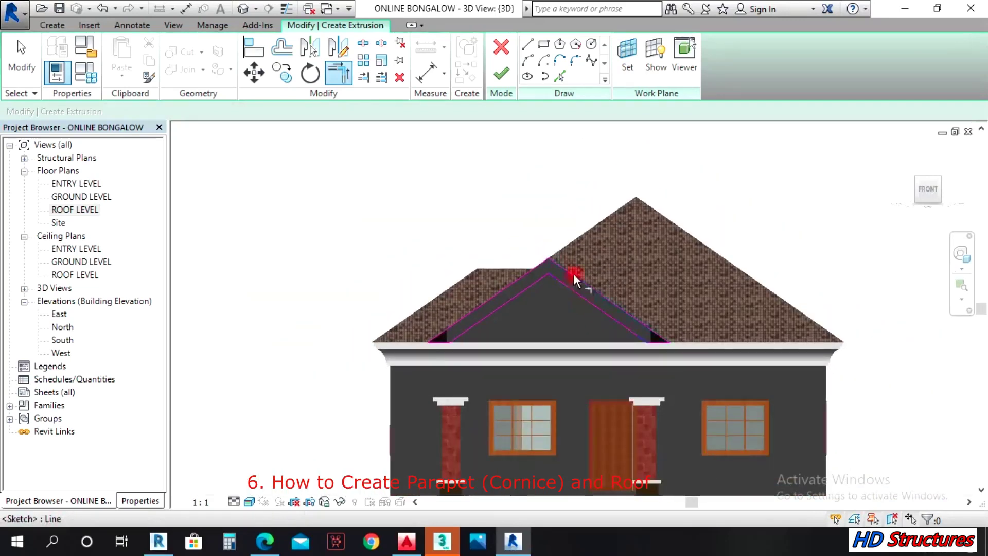
{"action": "left_click", "coordinate": [502, 73]}
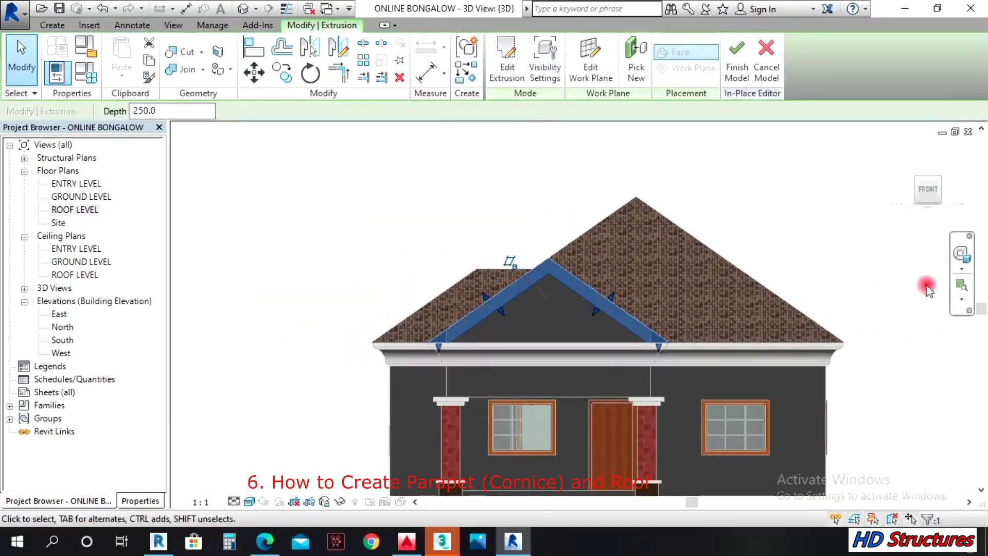
- Examine the new gable band extrusion in 3D from the side of the porch
{"action": "left_click", "coordinate": [960, 253]}
{"action": "left_click_drag", "start_coordinate": [915, 276], "coordinate": [648, 308]}
{"action": "left_click_drag", "start_coordinate": [924, 299], "coordinate": [937, 302]}
{"action": "key", "text": "Escape"}
{"action": "key", "text": "Escape"}
{"action": "left_click", "coordinate": [957, 255]}
{"action": "left_click_drag", "start_coordinate": [823, 350], "coordinate": [473, 319]}
{"action": "scroll", "coordinate": [501, 323], "scroll_direction": "up", "scroll_amount": 3}
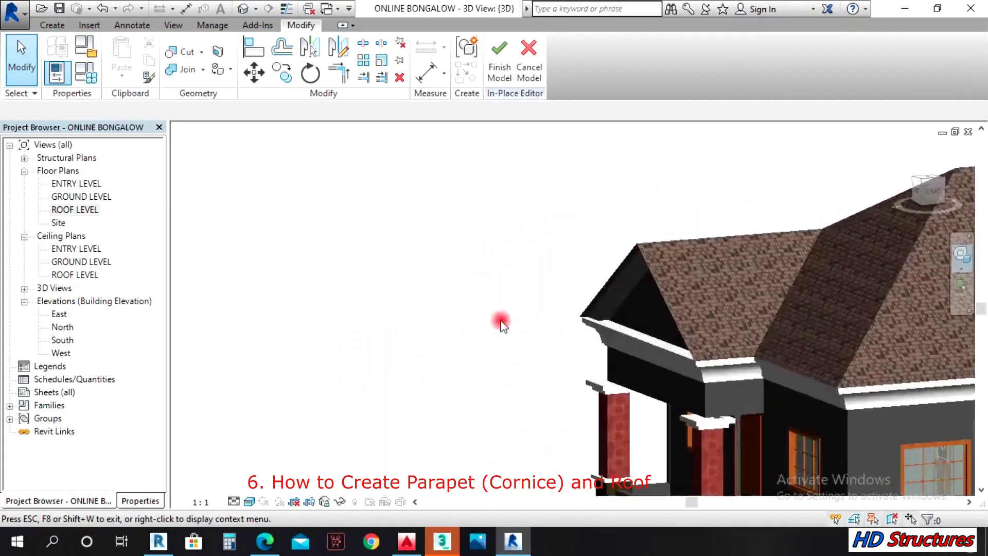
{"action": "key", "text": "Escape"}
- Assign the FS material to the gable band extrusion
{"action": "left_click", "coordinate": [615, 294]}
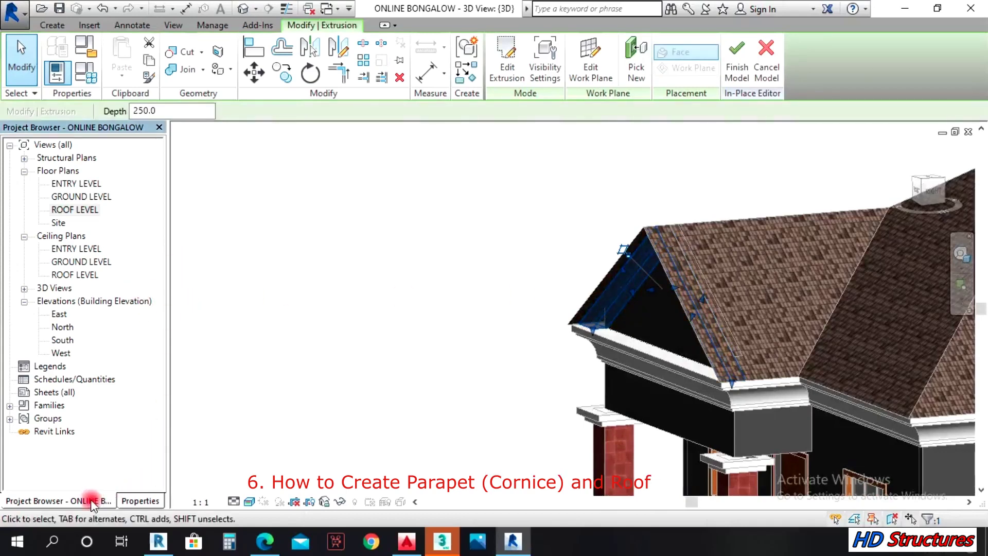
{"action": "left_click", "coordinate": [133, 500]}
{"action": "left_click", "coordinate": [149, 318]}
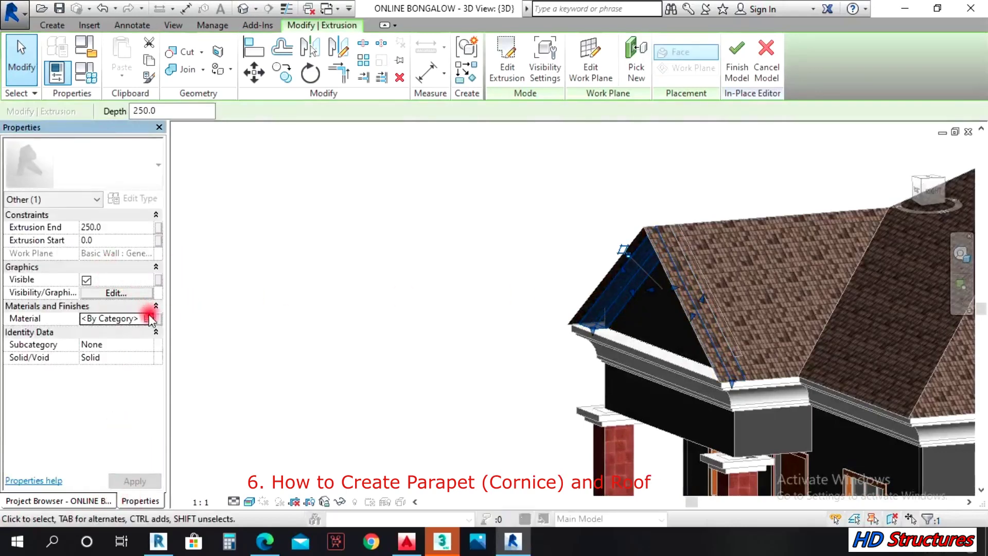
{"action": "left_click", "coordinate": [149, 315]}
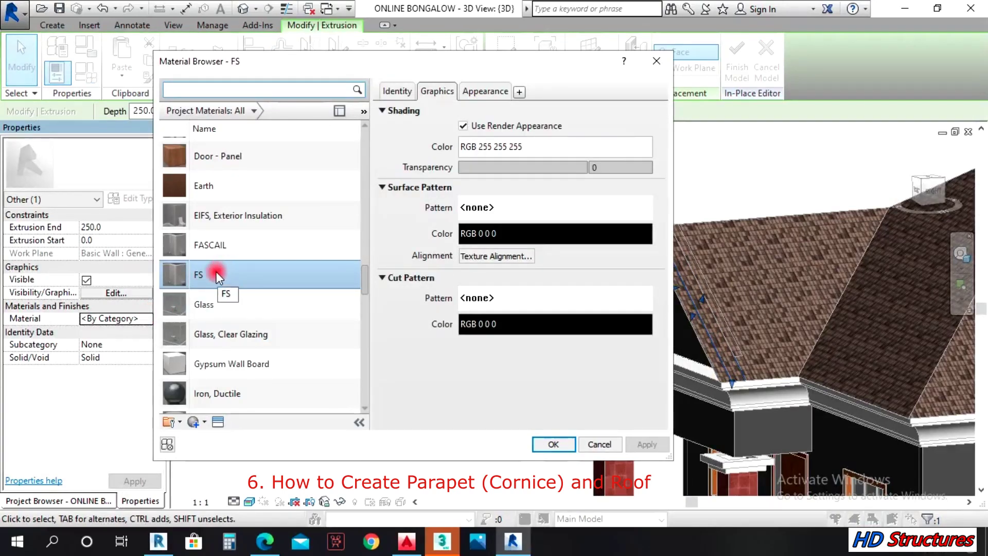
{"action": "left_click", "coordinate": [547, 442]}
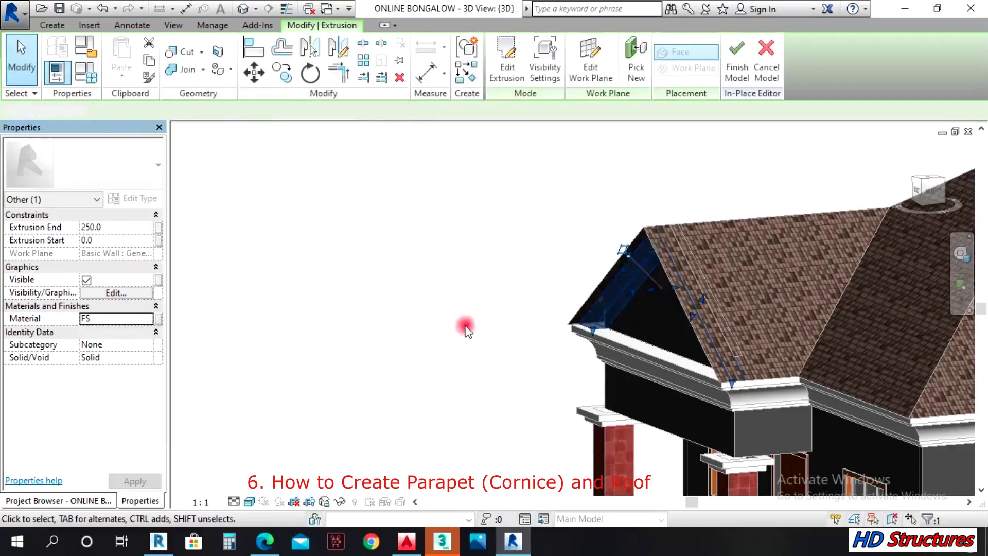
{"action": "left_click", "coordinate": [466, 327]}
- Set the depth of the gable band extrusion to 350
{"action": "left_click", "coordinate": [958, 253]}
{"action": "left_click_drag", "start_coordinate": [797, 282], "coordinate": [229, 282]}
{"action": "scroll", "coordinate": [766, 309], "scroll_direction": "down", "scroll_amount": 1}
{"action": "left_click_drag", "start_coordinate": [674, 301], "coordinate": [482, 291]}
{"action": "left_click", "coordinate": [619, 296]}
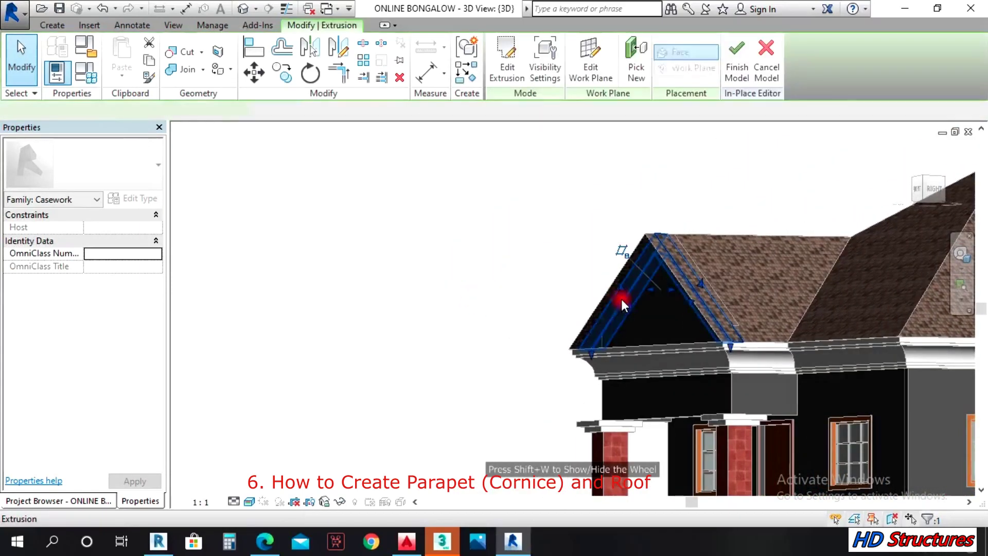
{"action": "left_click", "coordinate": [144, 110]}
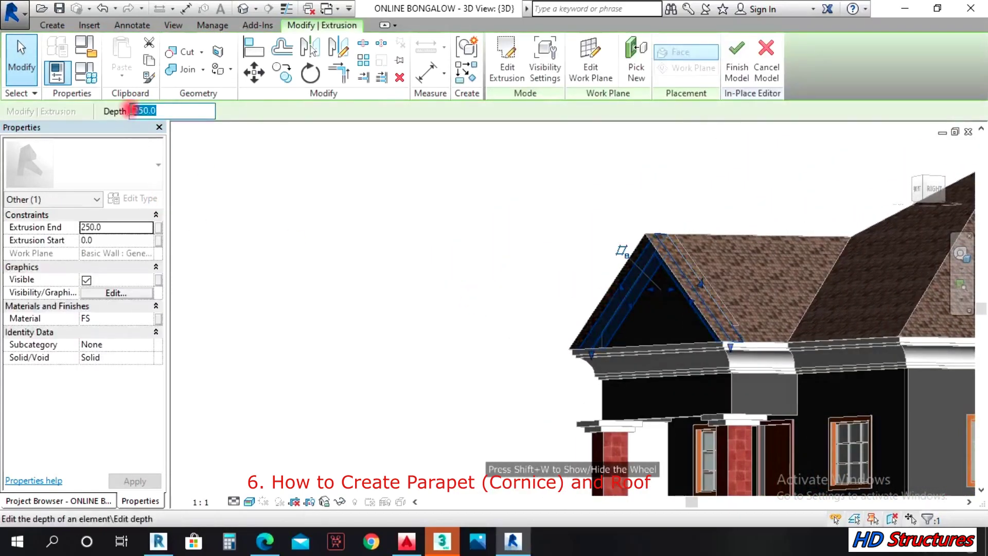
{"action": "type", "text": "300"}
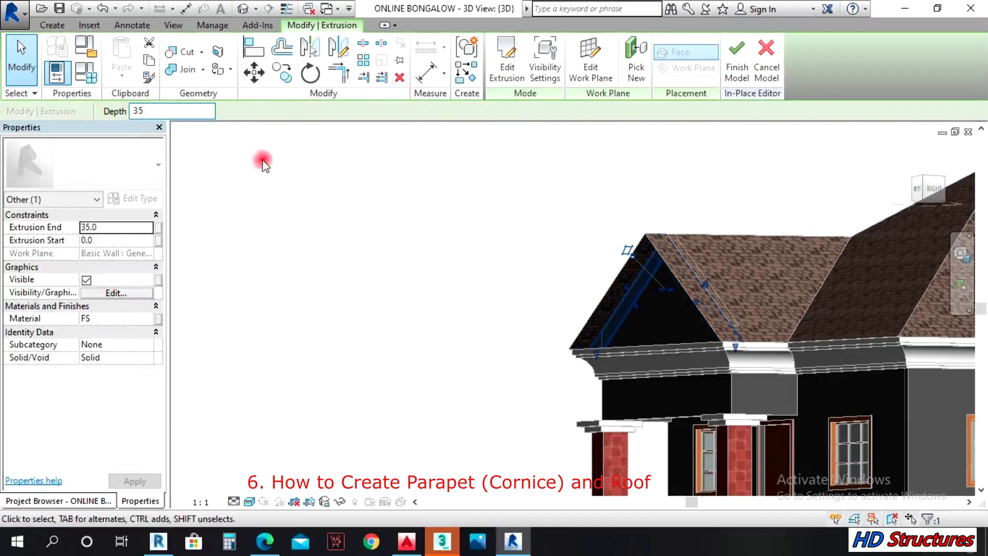
{"action": "left_click", "coordinate": [373, 246]}
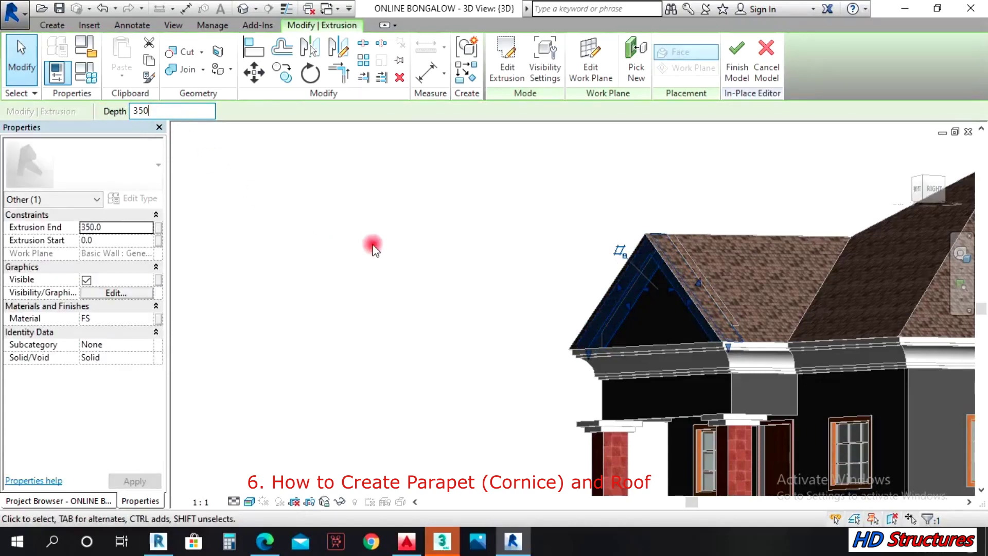
{"action": "left_click", "coordinate": [405, 252]}
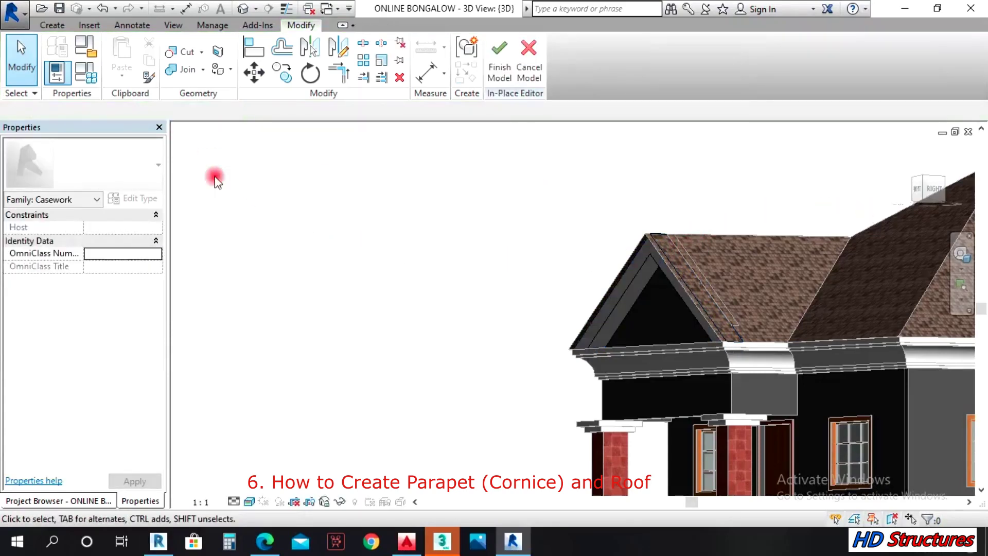
- Set the depth of the gable band extrusion to 400
{"action": "left_click", "coordinate": [619, 296]}
{"action": "left_click_drag", "start_coordinate": [161, 110], "coordinate": [117, 114]}
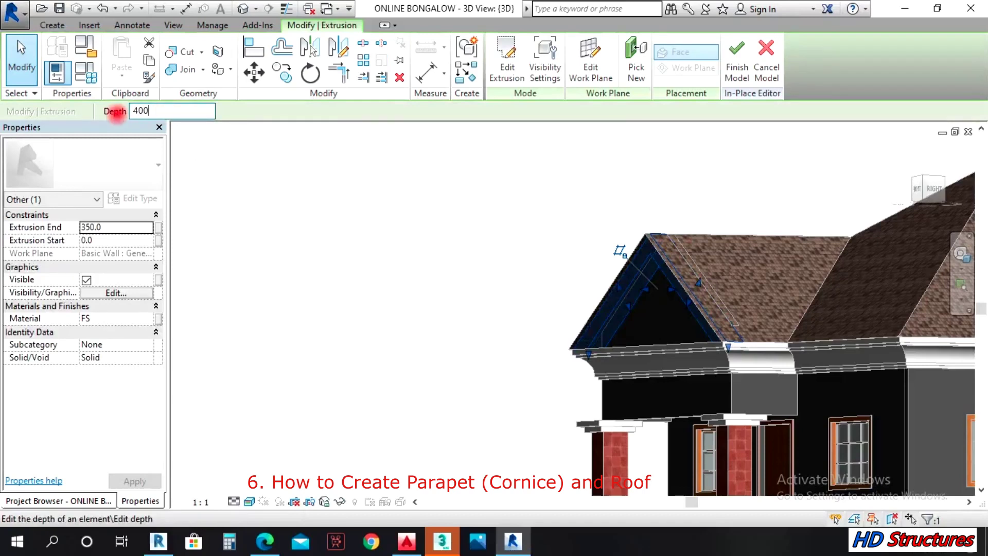
{"action": "type", "text": "400"}
{"action": "left_click", "coordinate": [375, 226]}
{"action": "left_click", "coordinate": [590, 255]}
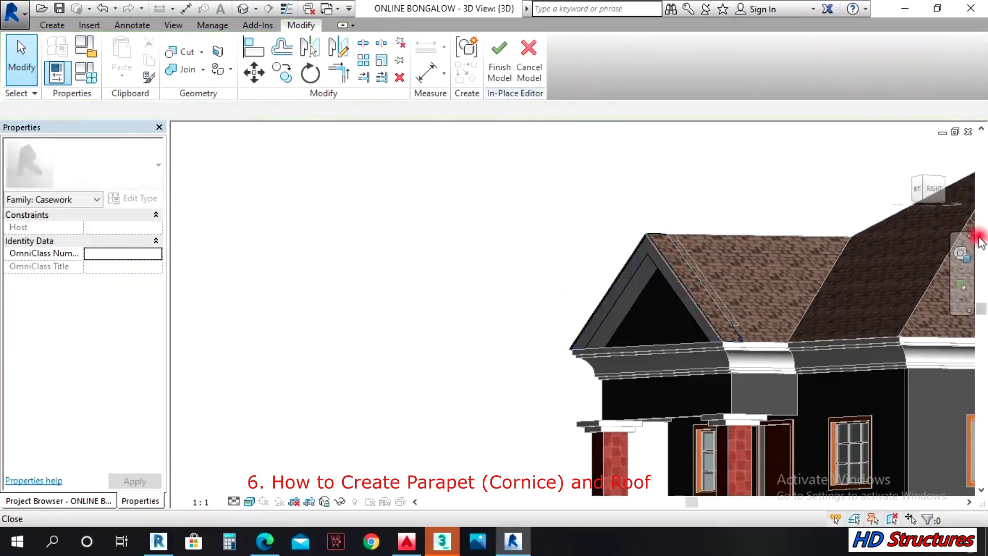
- Check the gable band from the opposite side of the building and finish the in-place model
{"action": "left_click", "coordinate": [960, 254]}
{"action": "left_click_drag", "start_coordinate": [750, 315], "coordinate": [663, 269]}
{"action": "scroll", "coordinate": [533, 282], "scroll_direction": "down", "scroll_amount": 3}
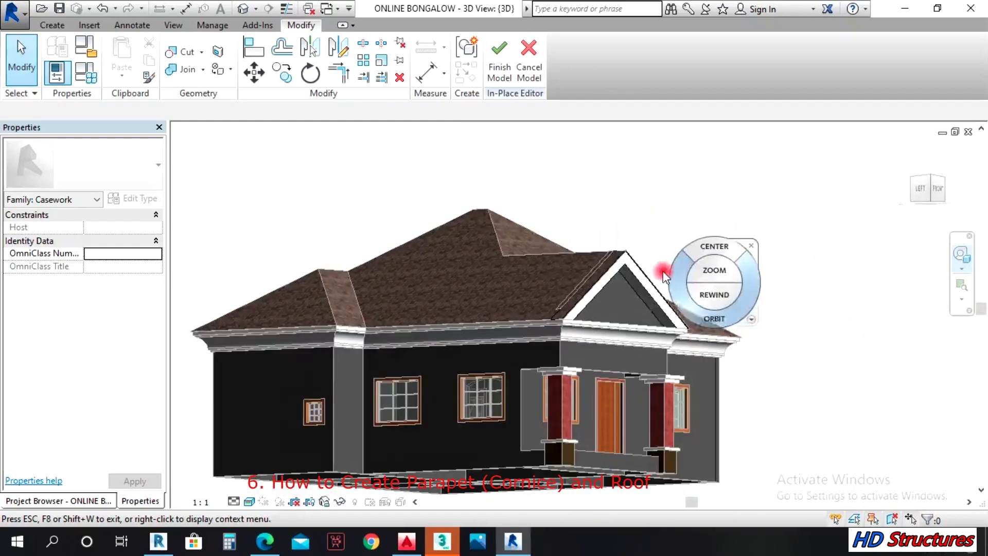
{"action": "left_click", "coordinate": [499, 72]}
- Examine the completed bungalow with its white gable band from several sides
{"action": "left_click", "coordinate": [961, 255]}
{"action": "left_click_drag", "start_coordinate": [776, 275], "coordinate": [540, 287]}
{"action": "scroll", "coordinate": [479, 306], "scroll_direction": "down", "scroll_amount": 4}
{"action": "left_click_drag", "start_coordinate": [463, 299], "coordinate": [237, 298]}
{"action": "scroll", "coordinate": [437, 317], "scroll_direction": "up", "scroll_amount": 3}
{"action": "left_click_drag", "start_coordinate": [824, 367], "coordinate": [633, 316]}
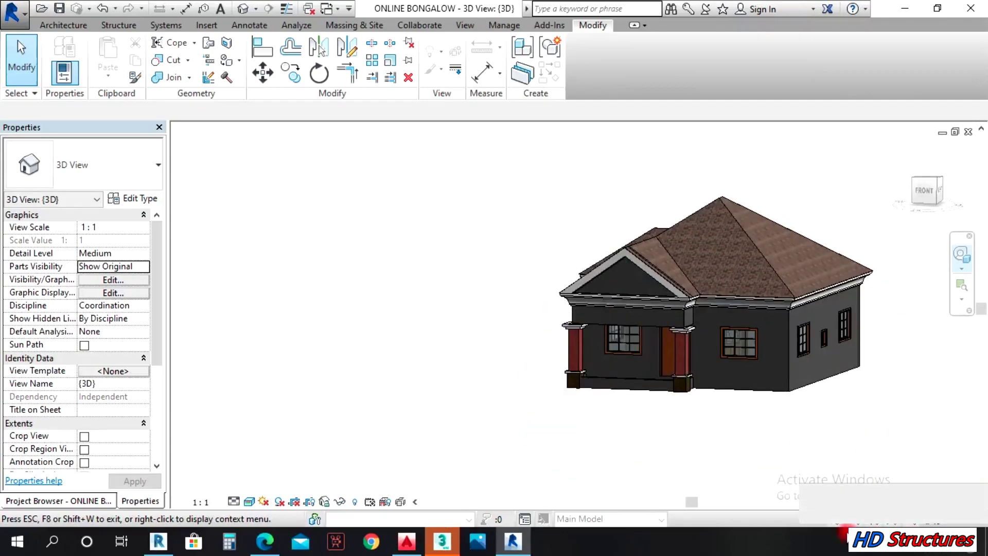